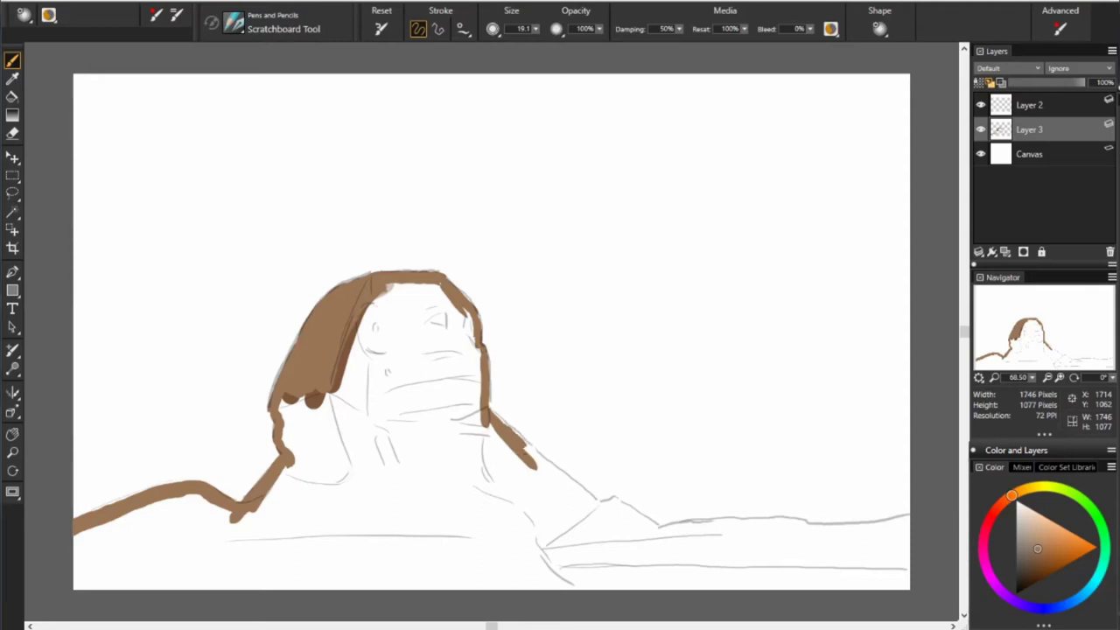
- Paint brown down the right slope and fill the ground strip along the base
mouse_move(504, 422)
left_mouse_down()
mouse_move(592, 508)
mouse_move(652, 529)
mouse_move(892, 529)
left_mouse_up()
left_click_drag(813, 533, 910, 522)
mouse_move(774, 536)
left_mouse_down()
mouse_move(860, 525)
mouse_move(665, 551)
mouse_move(496, 553)
left_mouse_up()
left_click_drag(805, 566, 428, 582)
mouse_move(621, 535)
left_mouse_down()
mouse_move(465, 420)
mouse_move(551, 486)
left_mouse_up()
- Fill the Sphinx's head and face with brown
left_click_drag(473, 345, 442, 285)
left_click_drag(477, 346, 471, 442)
left_click_drag(349, 289, 447, 463)
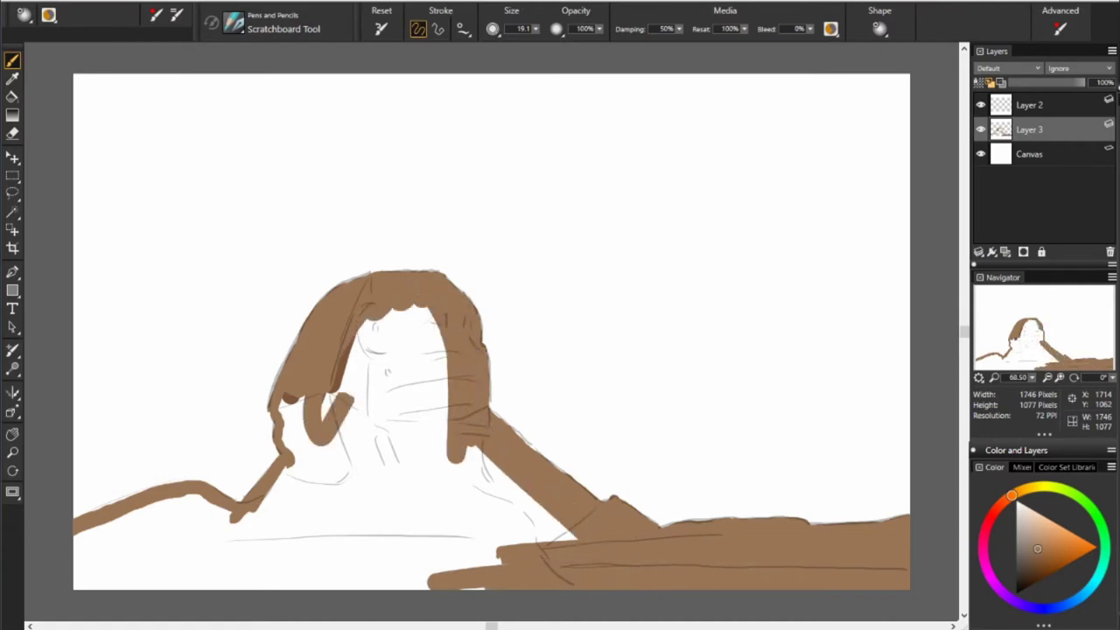
left_click_drag(368, 306, 437, 472)
left_click_drag(332, 315, 315, 481)
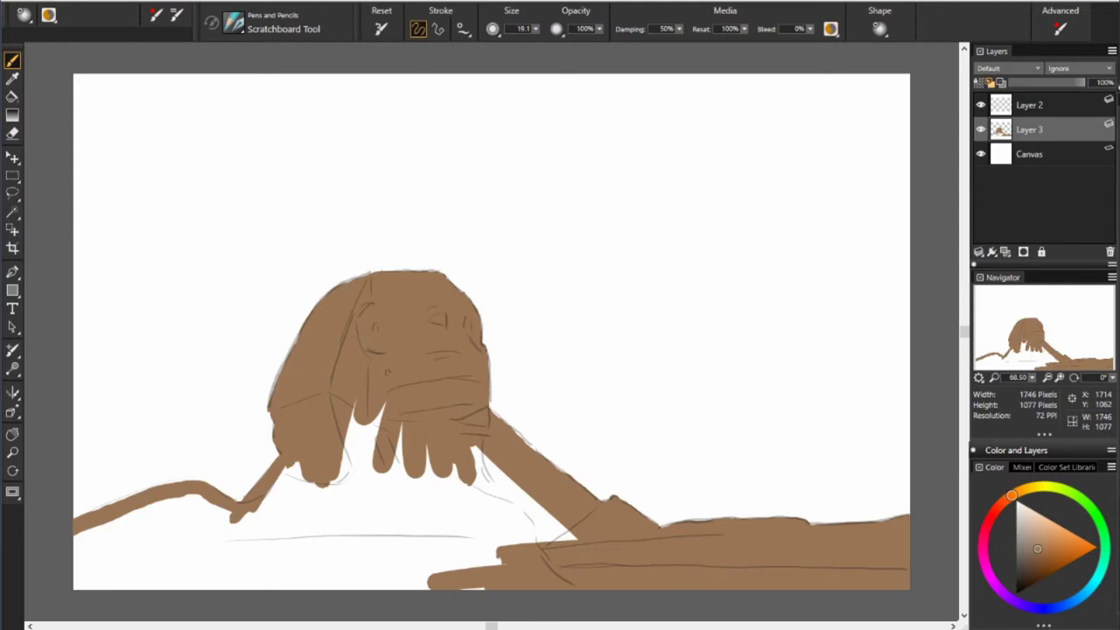
- Fill the chest, lower body and lower-left white gaps with brown
mouse_move(477, 455)
left_mouse_down()
mouse_move(534, 538)
mouse_move(520, 560)
left_mouse_up()
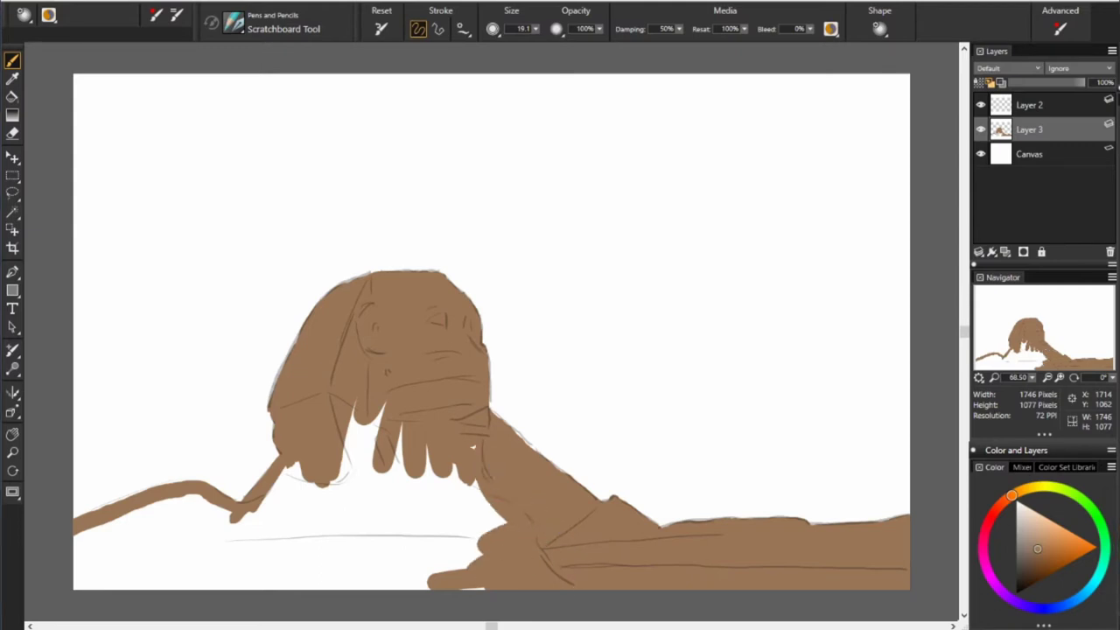
left_click_drag(472, 416, 367, 577)
left_click_drag(420, 411, 332, 581)
mouse_move(367, 476)
left_mouse_down()
mouse_move(254, 542)
mouse_move(87, 560)
left_mouse_up()
- Shade the lower chest and paw darker and paint a very dark patch under the chin
mouse_move(486, 491)
left_mouse_down()
mouse_move(385, 488)
mouse_move(517, 525)
left_mouse_up()
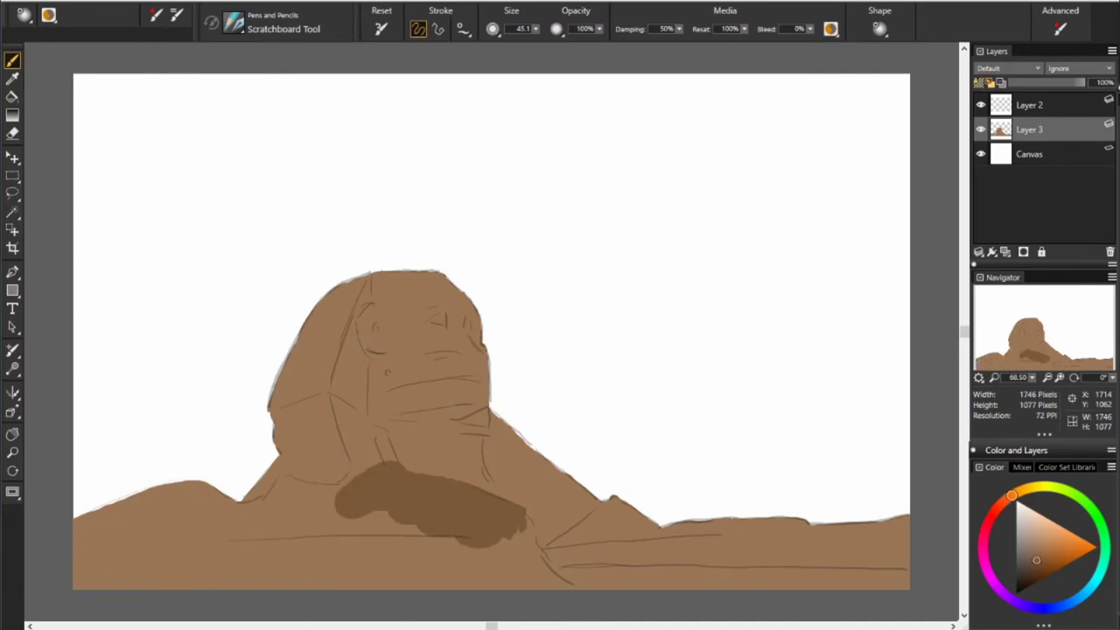
mouse_move(350, 481)
left_mouse_down()
mouse_move(262, 503)
mouse_move(366, 472)
left_mouse_up()
left_click_drag(262, 503, 411, 525)
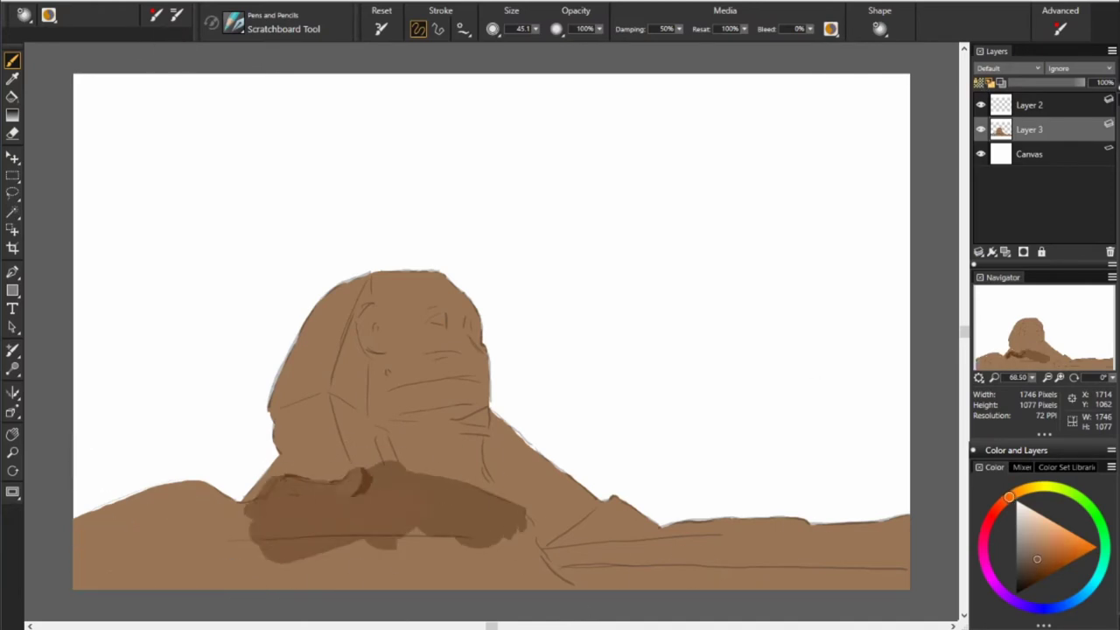
mouse_move(393, 437)
left_mouse_down()
mouse_move(494, 486)
mouse_move(512, 512)
left_mouse_up()
left_click_drag(488, 413, 453, 424)
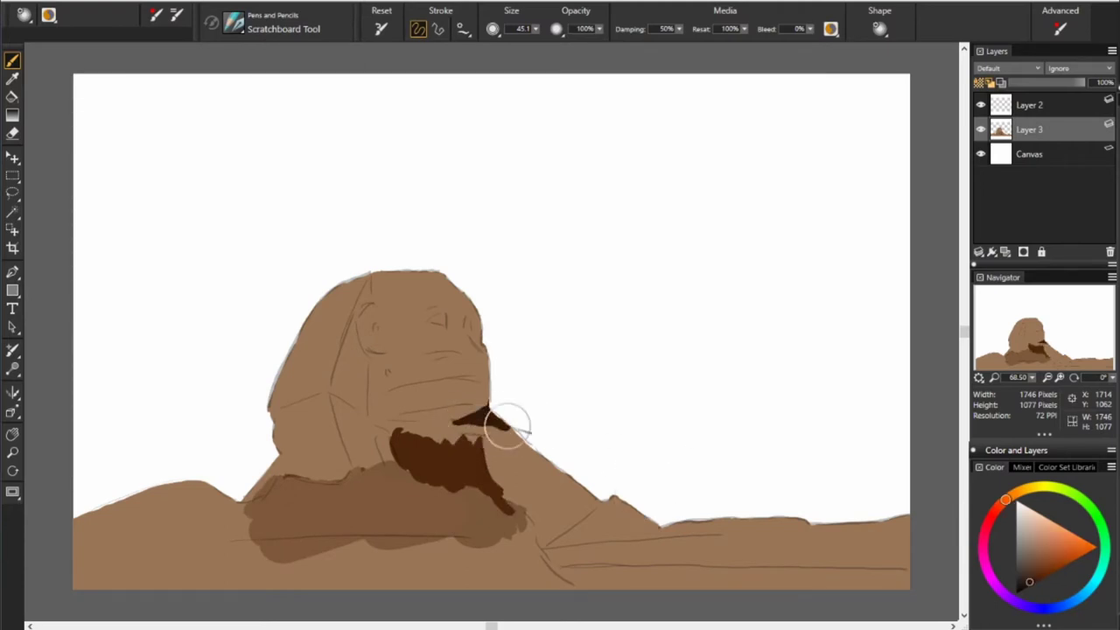
- Darken the neck, shoulder and base with dark brown
mouse_move(491, 424)
left_mouse_down()
mouse_move(560, 490)
mouse_move(511, 486)
mouse_move(518, 462)
mouse_move(538, 535)
mouse_move(604, 489)
mouse_move(603, 516)
left_mouse_up()
left_click_drag(547, 541, 700, 535)
left_click_drag(617, 534, 600, 475)
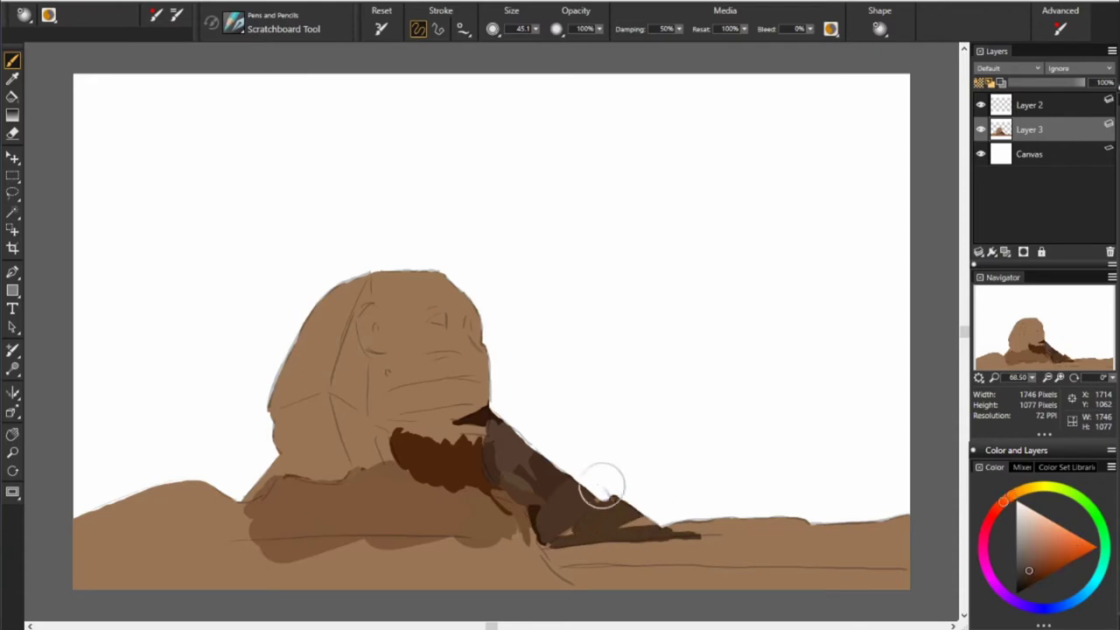
mouse_move(577, 524)
left_mouse_down()
mouse_move(857, 525)
mouse_move(673, 526)
left_mouse_up()
- Paint brown and dark bands across the right ground and darken its bottom edge
left_click(449, 450, "alt")
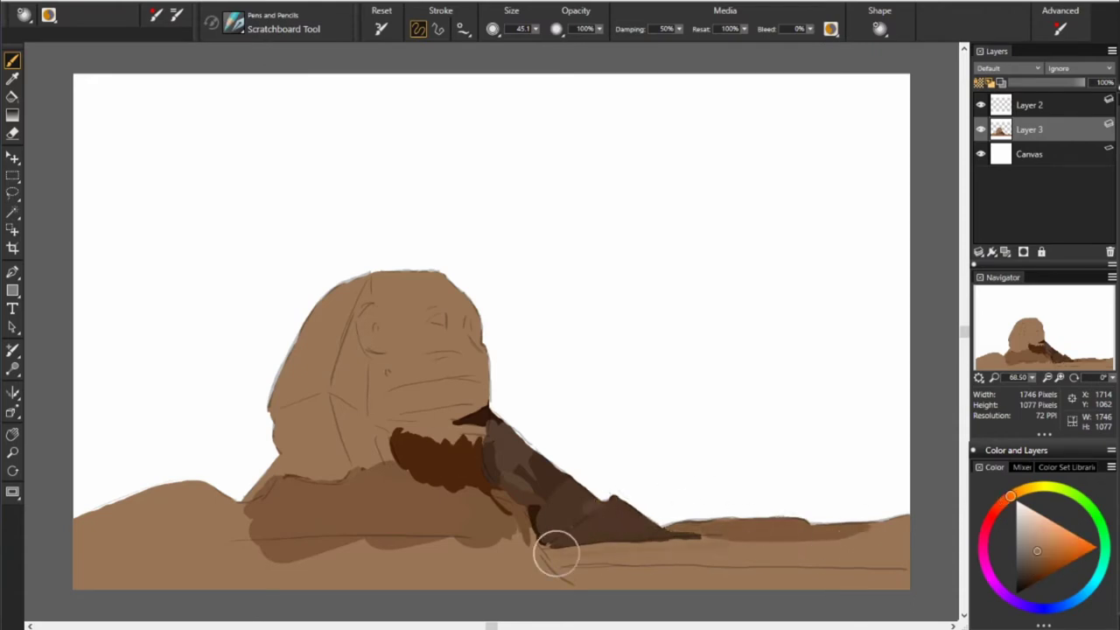
mouse_move(569, 553)
left_mouse_down()
mouse_move(910, 542)
mouse_move(856, 545)
left_mouse_up()
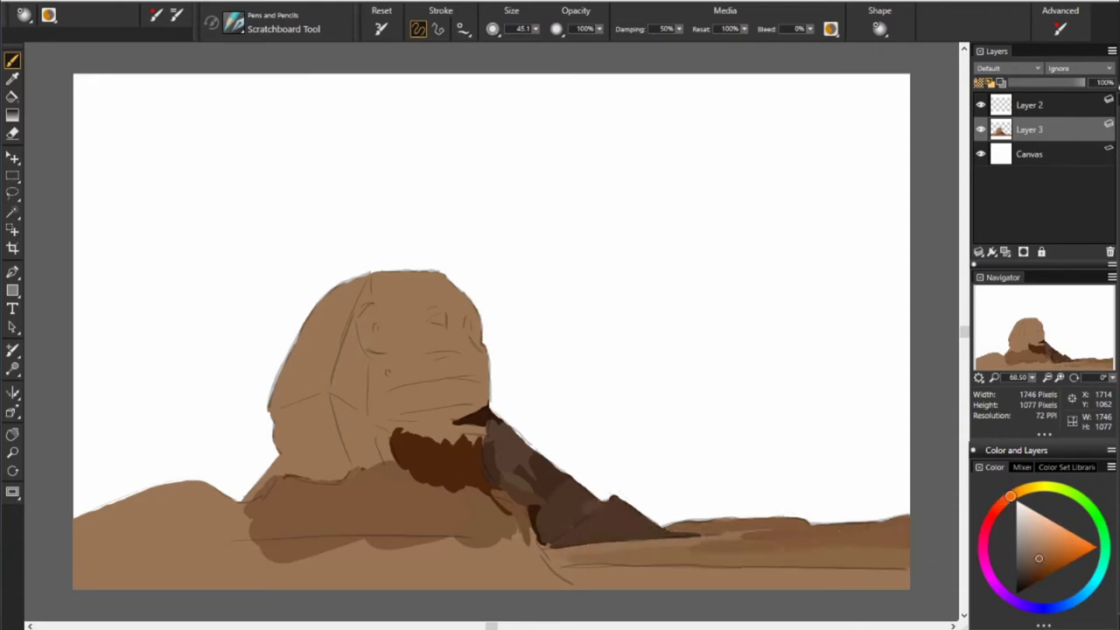
left_click_drag(584, 560, 906, 558)
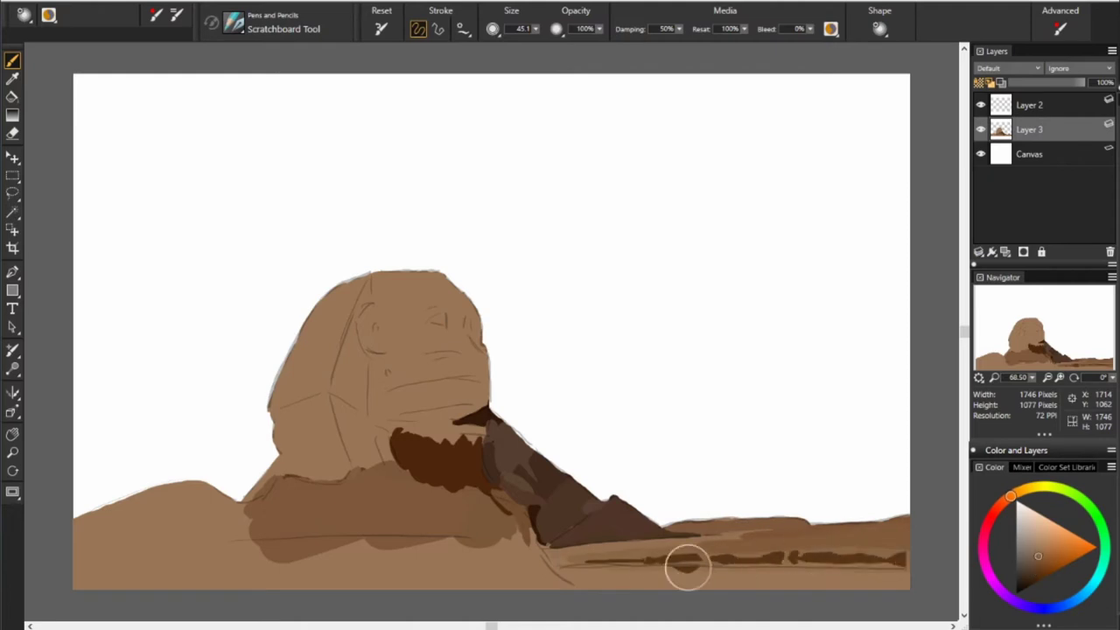
left_click_drag(559, 573, 910, 572)
mouse_move(611, 584)
left_mouse_down()
mouse_move(910, 585)
mouse_move(74, 580)
mouse_move(538, 567)
left_mouse_up()
- Paint a dark reddish rock and darken the hill on the left
left_click_drag(136, 560, 162, 549)
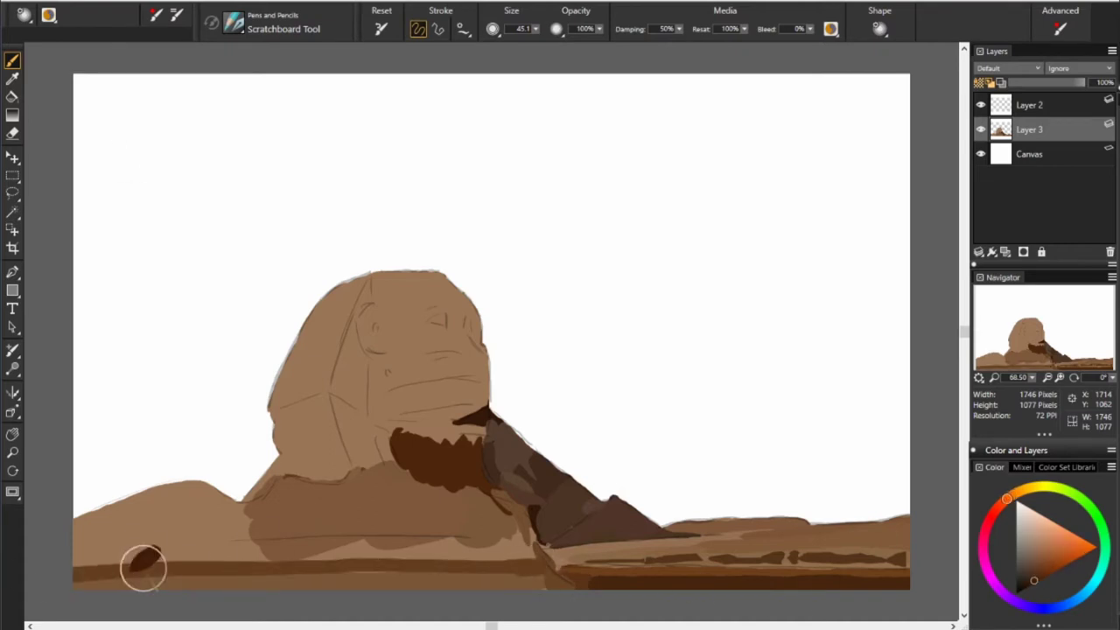
mouse_move(79, 523)
left_mouse_down()
mouse_move(226, 497)
mouse_move(166, 535)
mouse_move(88, 547)
left_mouse_up()
mouse_move(232, 524)
left_mouse_down()
mouse_move(172, 554)
mouse_move(212, 552)
left_mouse_up()
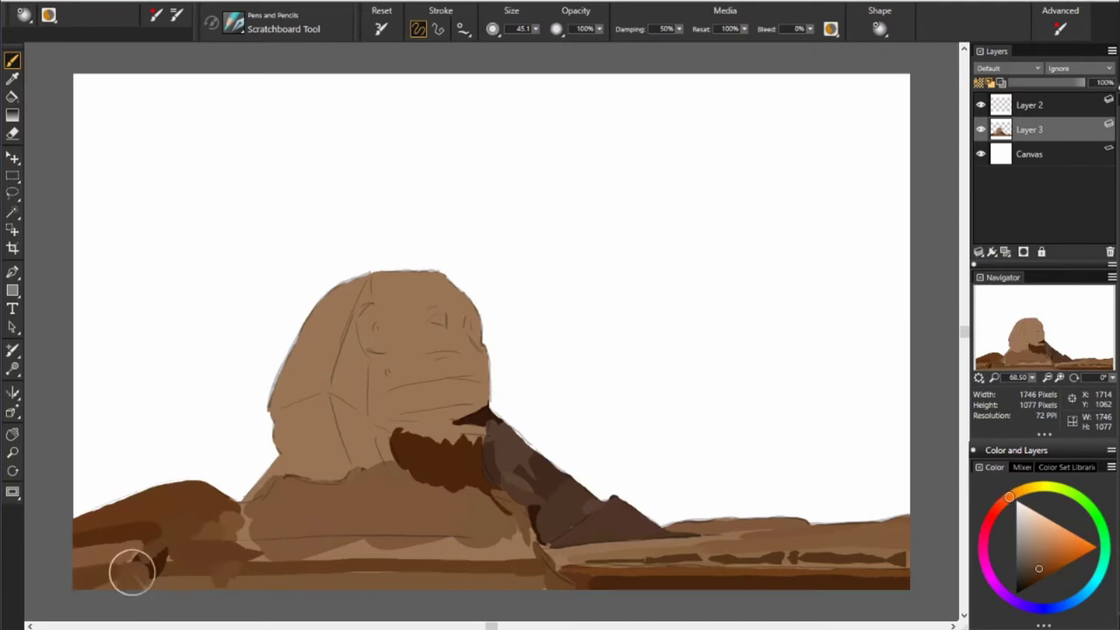
left_click_drag(140, 549, 173, 556)
left_click_drag(84, 529, 144, 525)
- Add a shadow wedge left of the body, a shadow under the chin, and a dark neck stroke
mouse_move(234, 497)
left_mouse_down()
mouse_move(245, 516)
mouse_move(262, 512)
mouse_move(293, 455)
mouse_move(315, 493)
left_mouse_up()
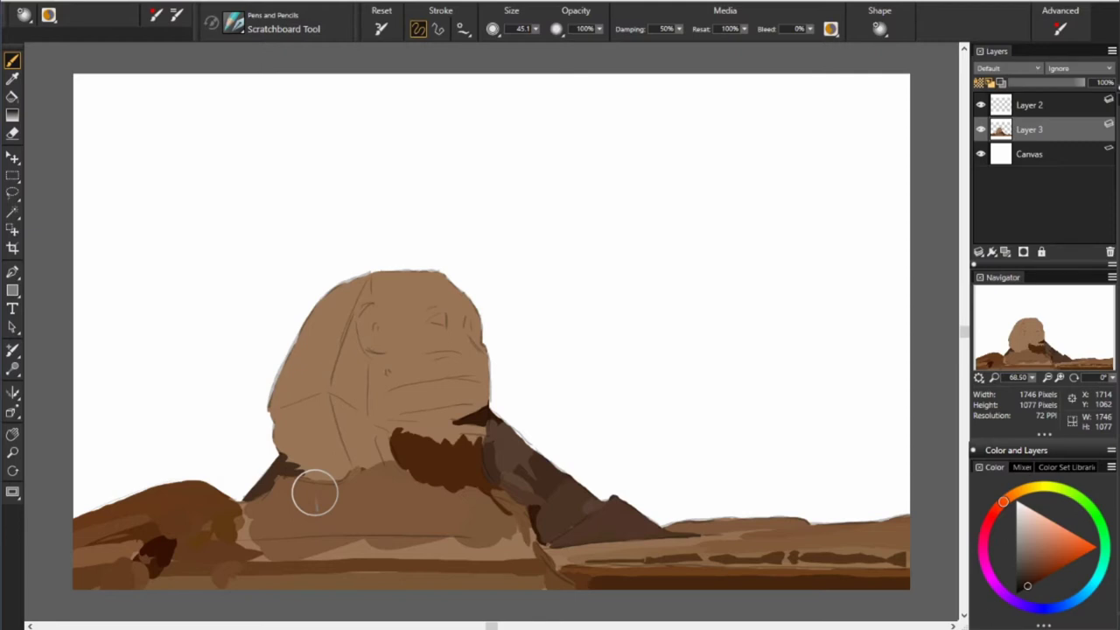
left_click_drag(301, 467, 355, 473)
mouse_move(325, 398)
left_mouse_down()
mouse_move(325, 458)
mouse_move(306, 420)
mouse_move(326, 372)
mouse_move(320, 317)
mouse_move(367, 278)
mouse_move(352, 341)
left_mouse_up()
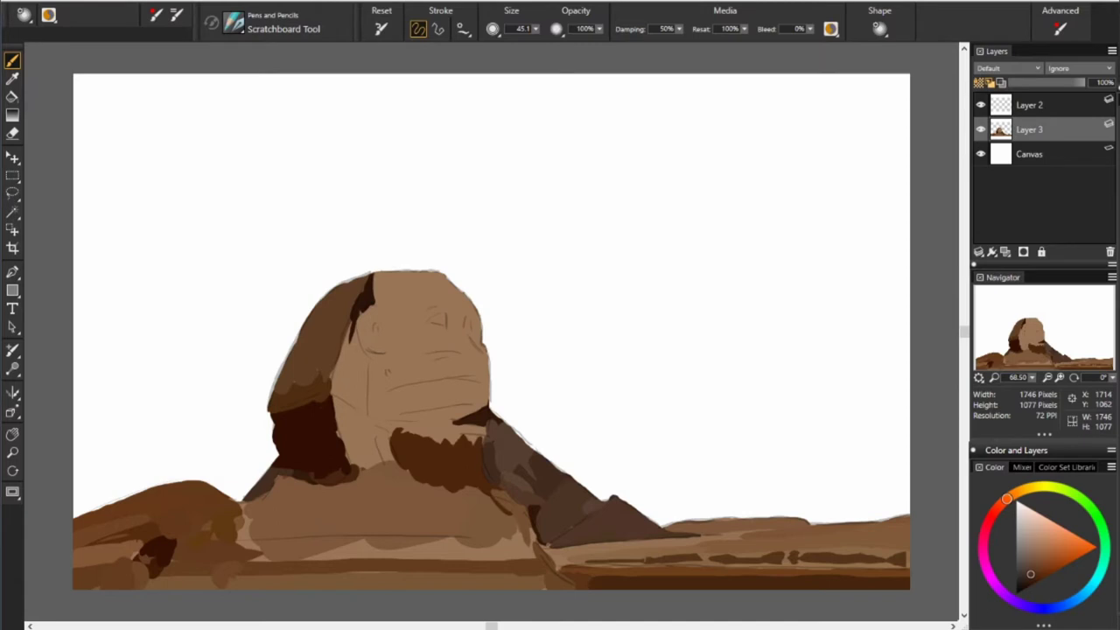
- Paint near-black into the eye and dark strokes along the headdress
left_click(355, 332, "alt")
left_click_drag(357, 341, 368, 399)
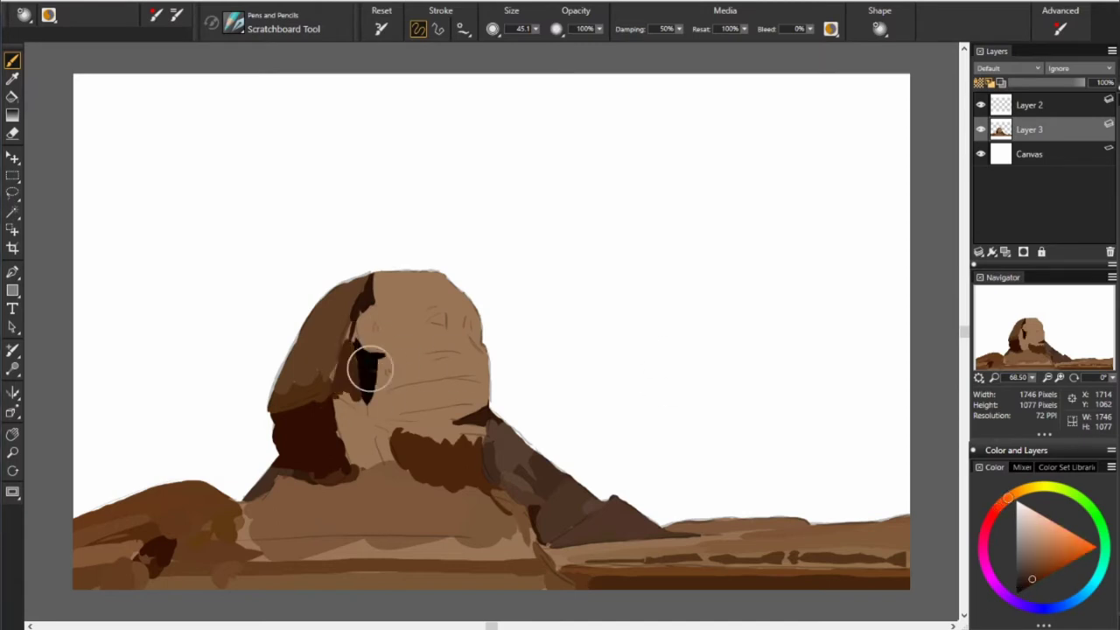
left_click(342, 357, "alt")
left_click(350, 334, "alt")
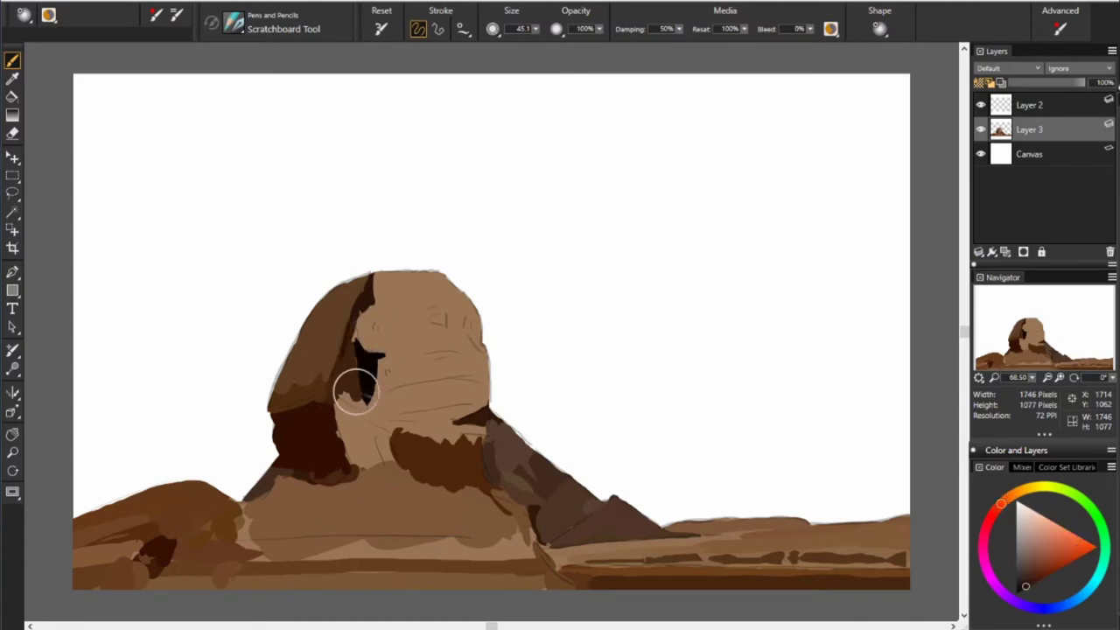
left_click_drag(359, 408, 330, 398)
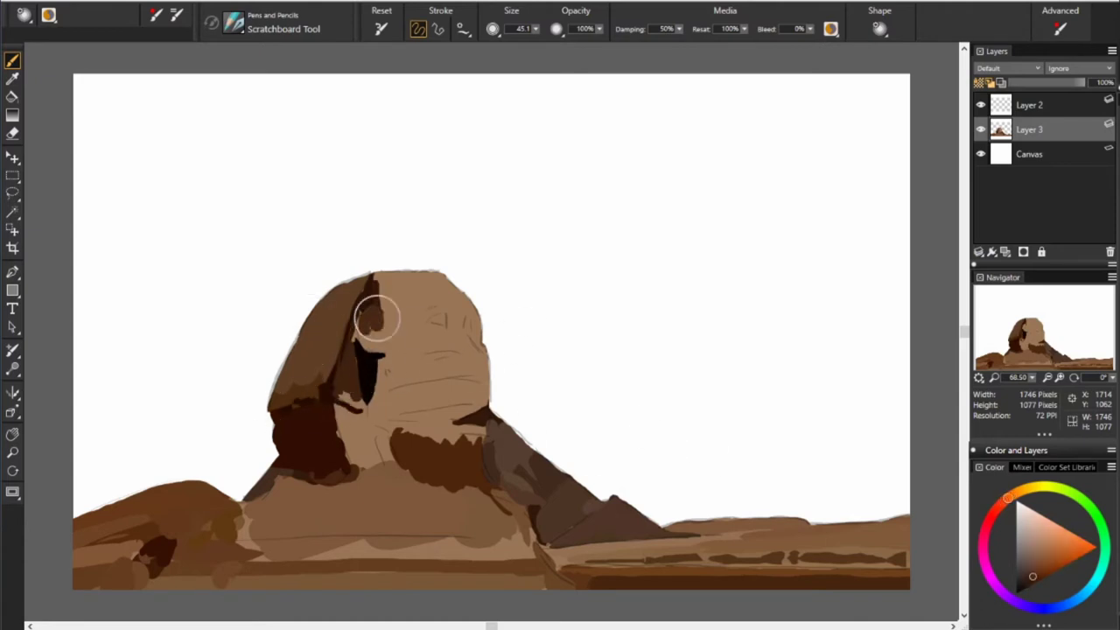
left_click(372, 317, "alt")
mouse_move(362, 312)
left_mouse_down()
mouse_move(358, 323)
mouse_move(376, 316)
mouse_move(390, 337)
mouse_move(383, 389)
left_mouse_up()
left_click(355, 325, "alt")
left_click(382, 333, "alt")
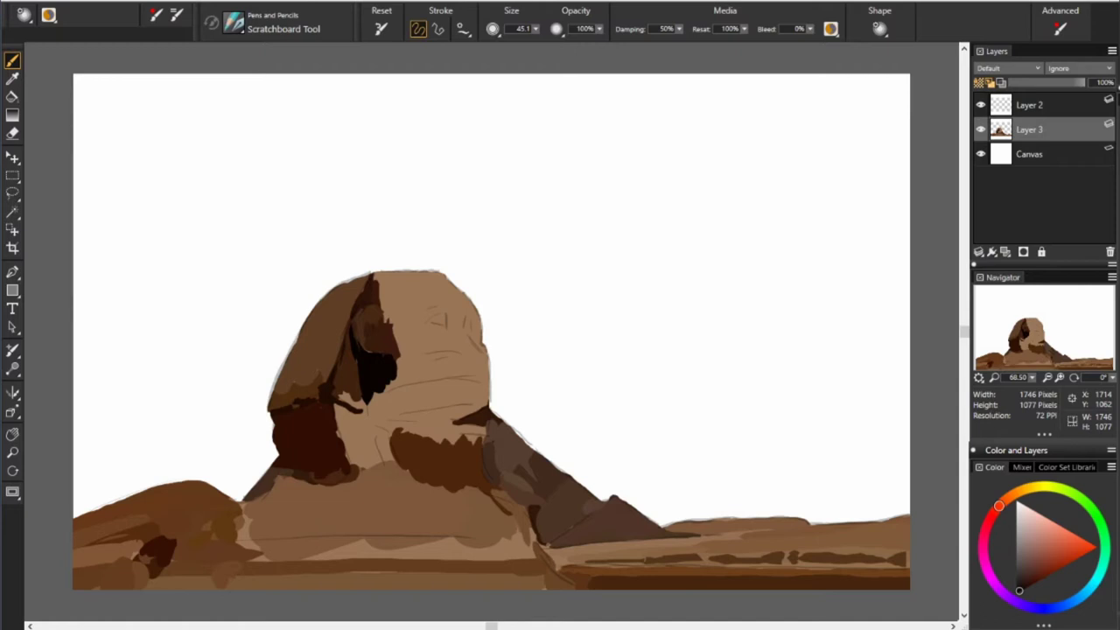
- Sample browns and paint darker bands across the chest and under the chin, plus a medium band down the head
left_click(438, 448, "alt")
left_click_drag(402, 422, 490, 409)
left_click(445, 437, "alt")
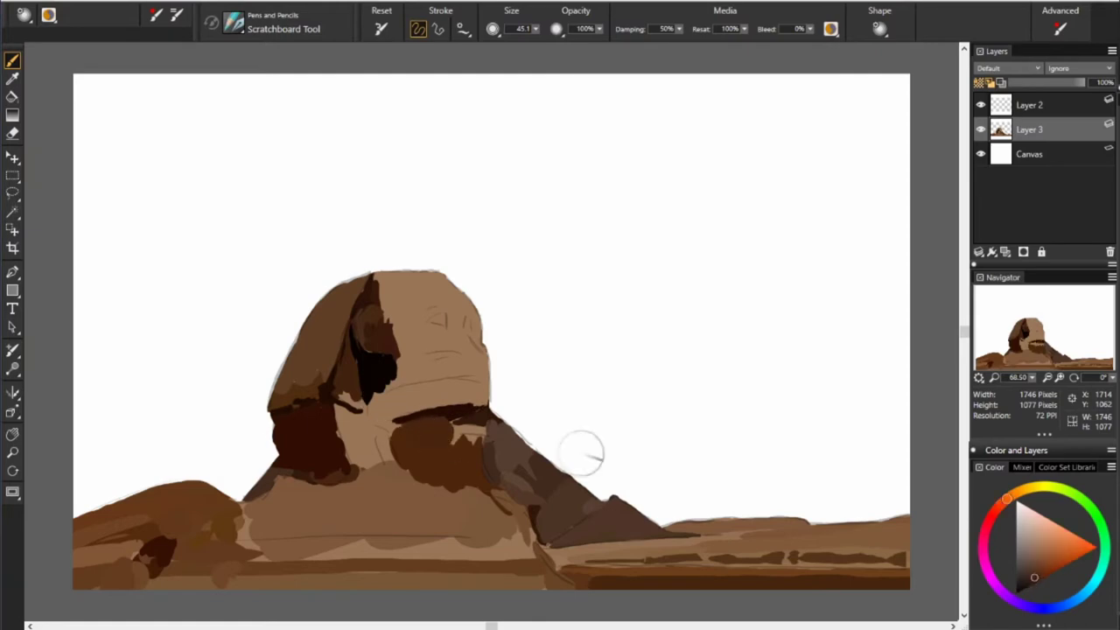
left_click(425, 407, "alt")
left_click_drag(407, 401, 479, 405)
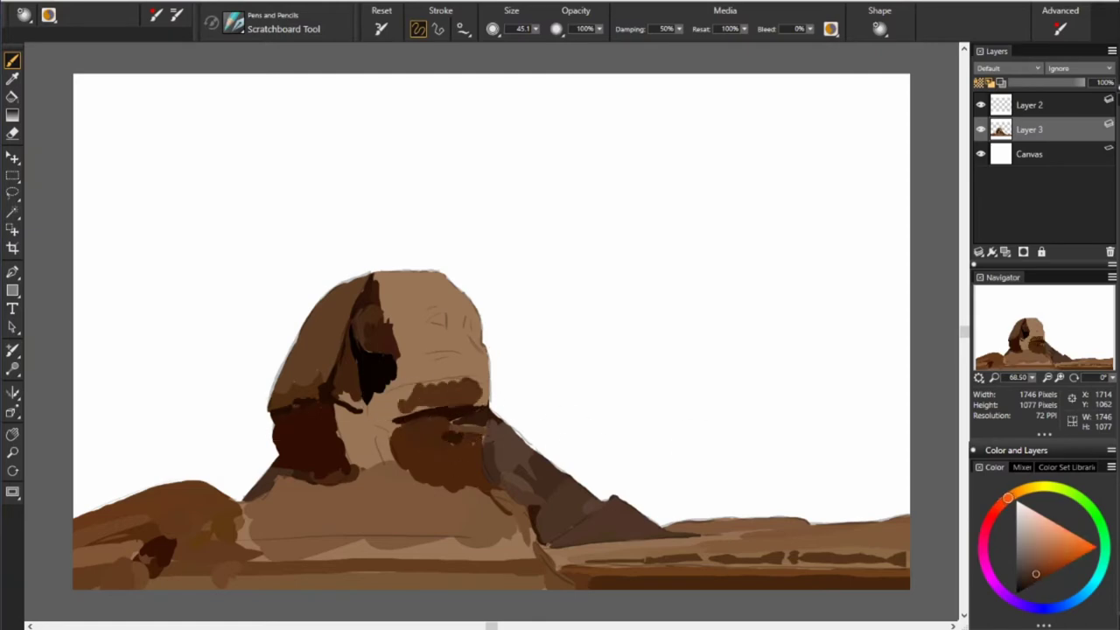
left_click(469, 391, "alt")
left_click(408, 392, "alt")
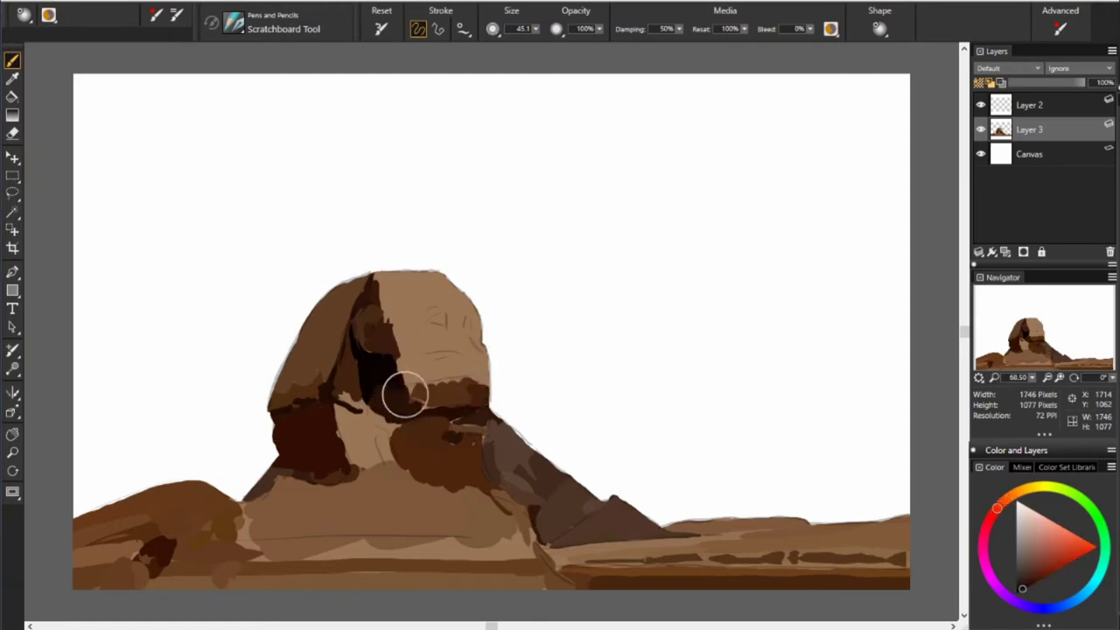
left_click(412, 350, "alt")
mouse_move(404, 393)
left_mouse_down()
mouse_move(393, 279)
mouse_move(481, 345)
left_mouse_up()
- Paint dark and reddish-brown patches across the face's right side and middle
left_click(257, 376, "alt")
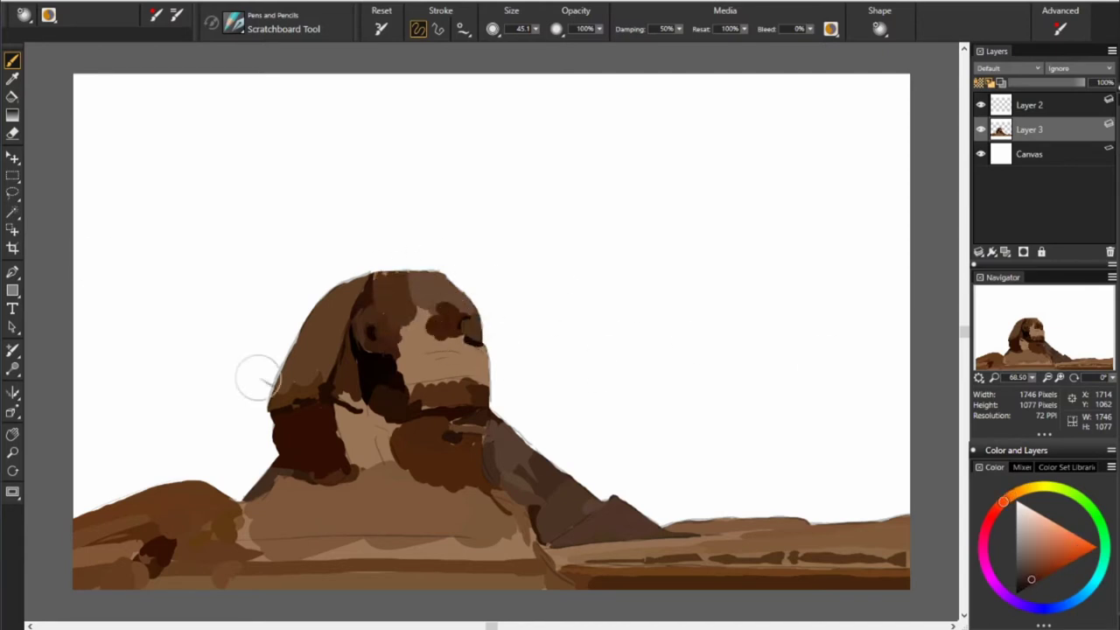
mouse_move(437, 306)
left_mouse_down()
mouse_move(481, 368)
mouse_move(466, 350)
left_mouse_up()
left_click(482, 350, "alt")
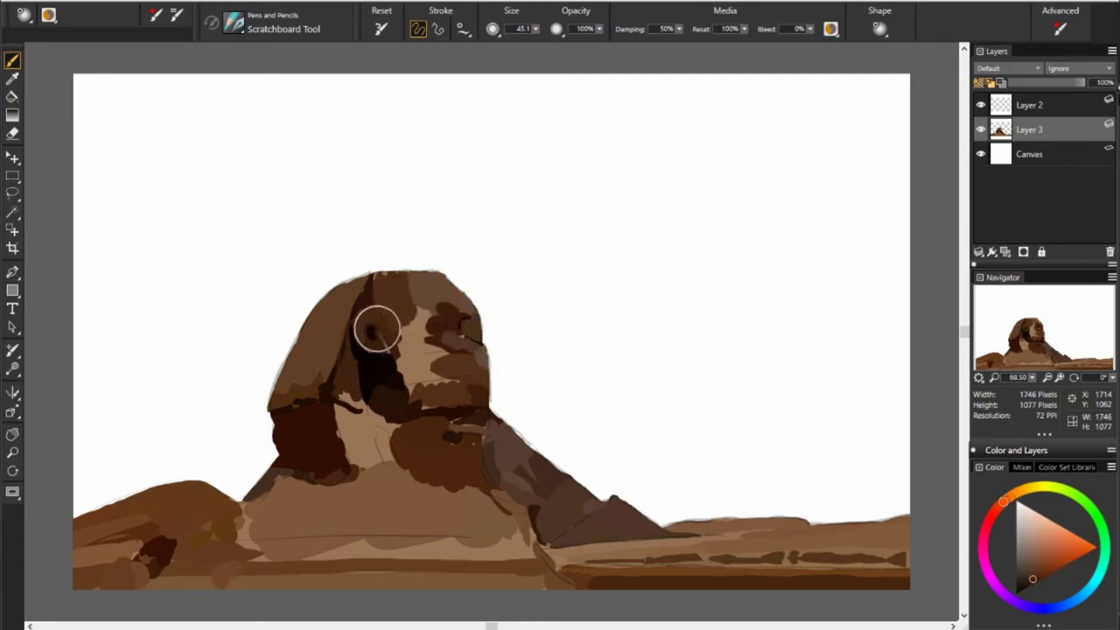
mouse_move(375, 324)
left_mouse_down()
mouse_move(429, 349)
mouse_move(425, 393)
mouse_move(415, 339)
left_mouse_up()
left_click(425, 392, "alt")
left_click_drag(395, 272, 428, 325)
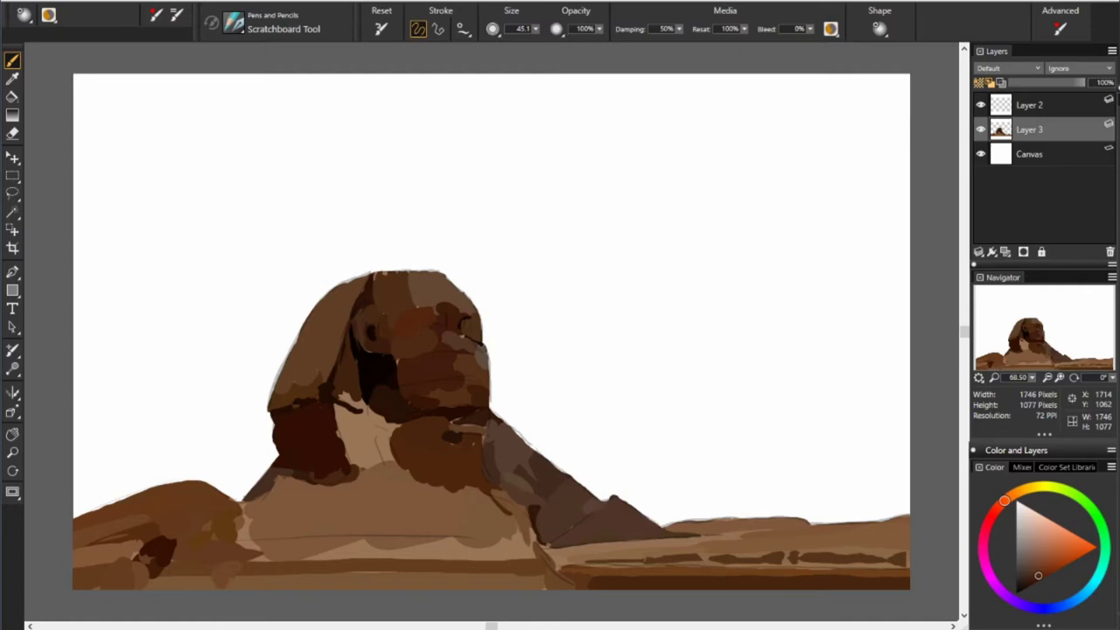
- Sample darker browns to darken the base, and lighten the neck with beige
left_click(487, 537, "alt")
left_click(560, 542, "alt")
left_click_drag(473, 555, 308, 555)
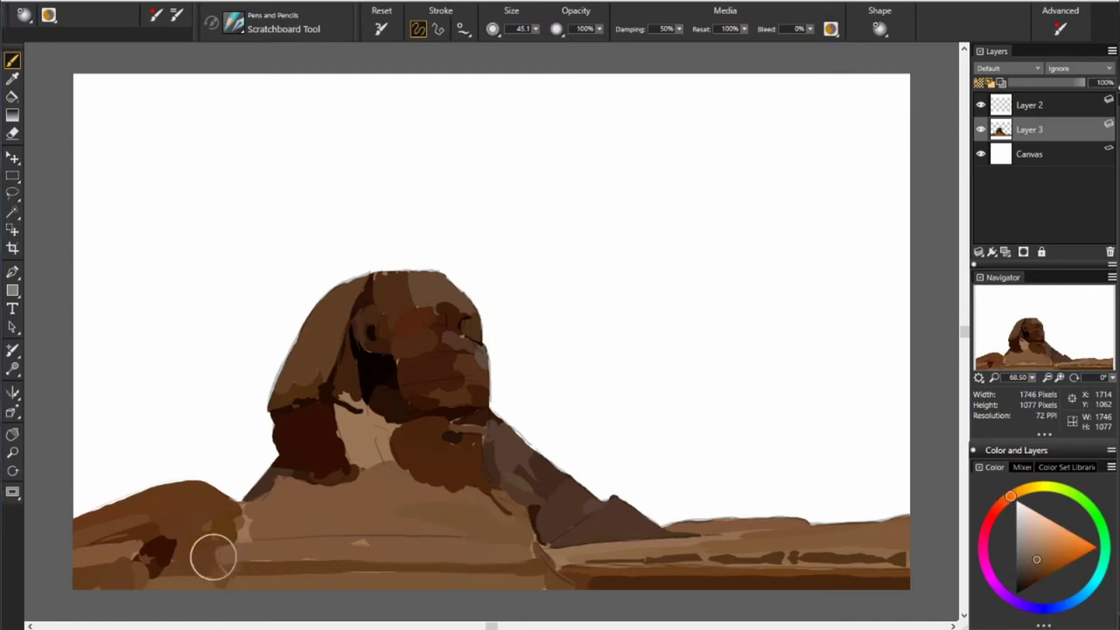
mouse_move(254, 512)
left_mouse_down()
mouse_move(371, 520)
mouse_move(412, 508)
mouse_move(254, 524)
left_mouse_up()
left_click(371, 520, "alt")
left_click(530, 475, "alt")
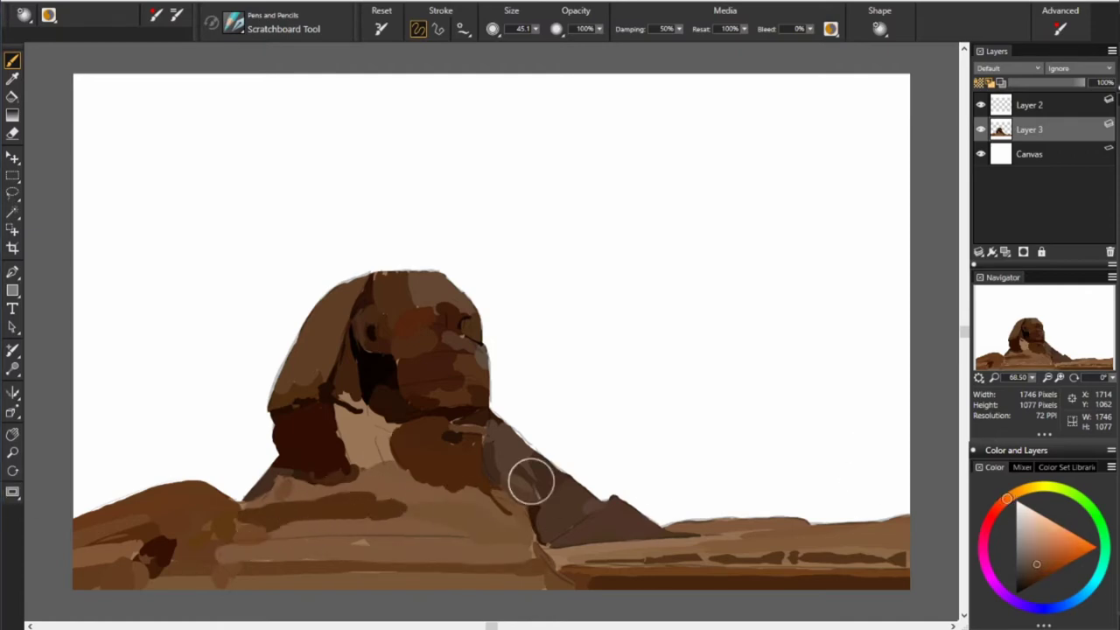
left_click_drag(330, 426, 310, 449)
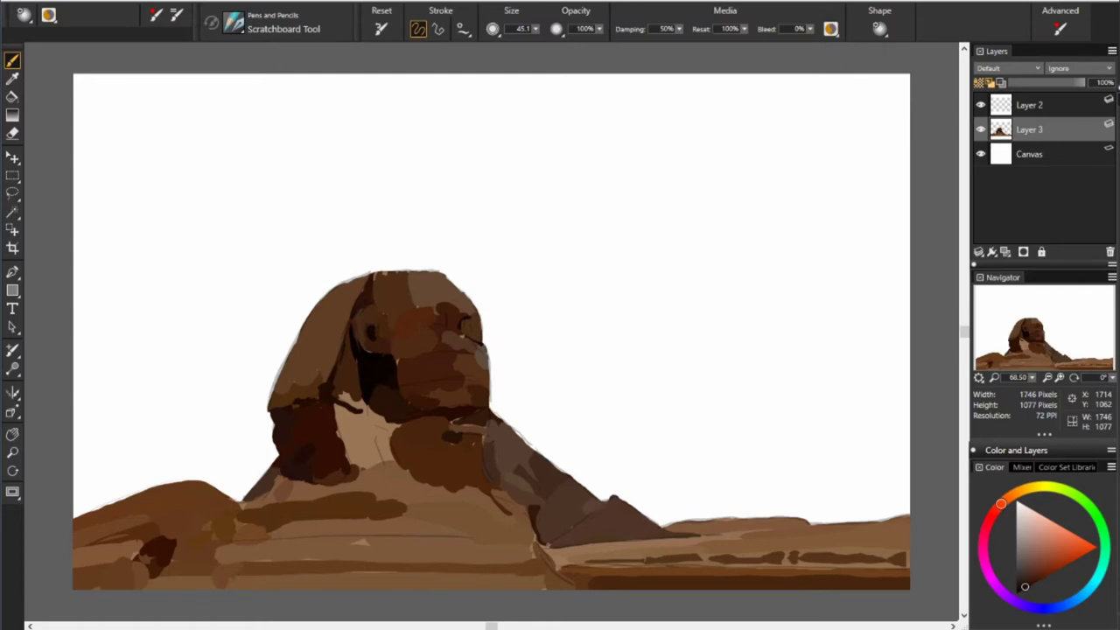
- Add a brown stroke across the base and darken the band along its bottom
left_click_drag(353, 544, 520, 545)
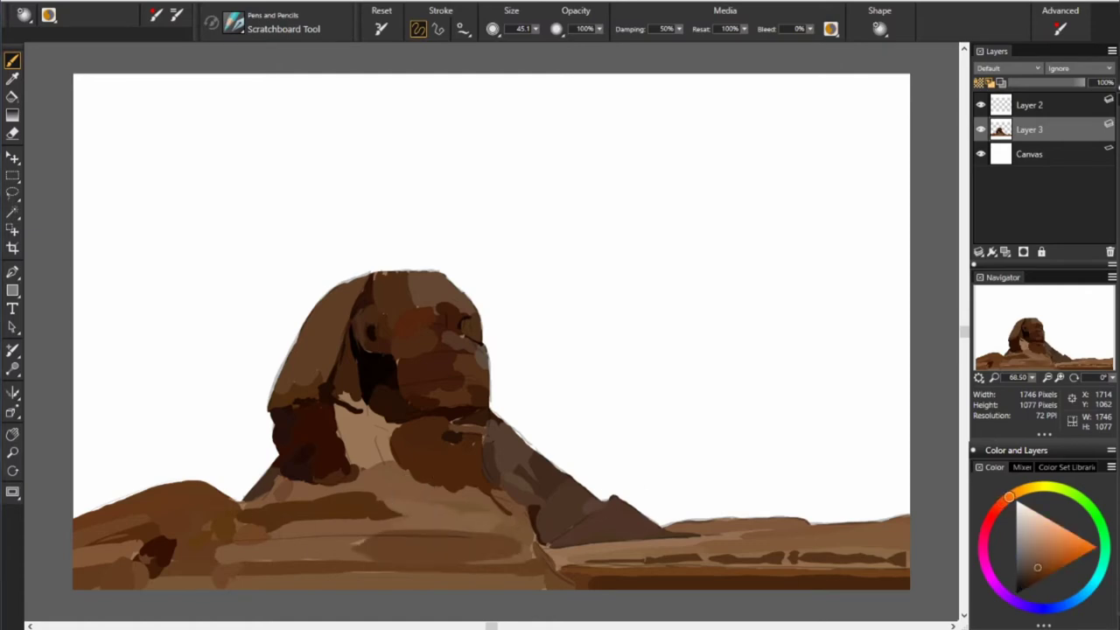
left_click(354, 579, "alt")
left_click_drag(322, 582, 386, 583)
left_click(180, 537, "alt")
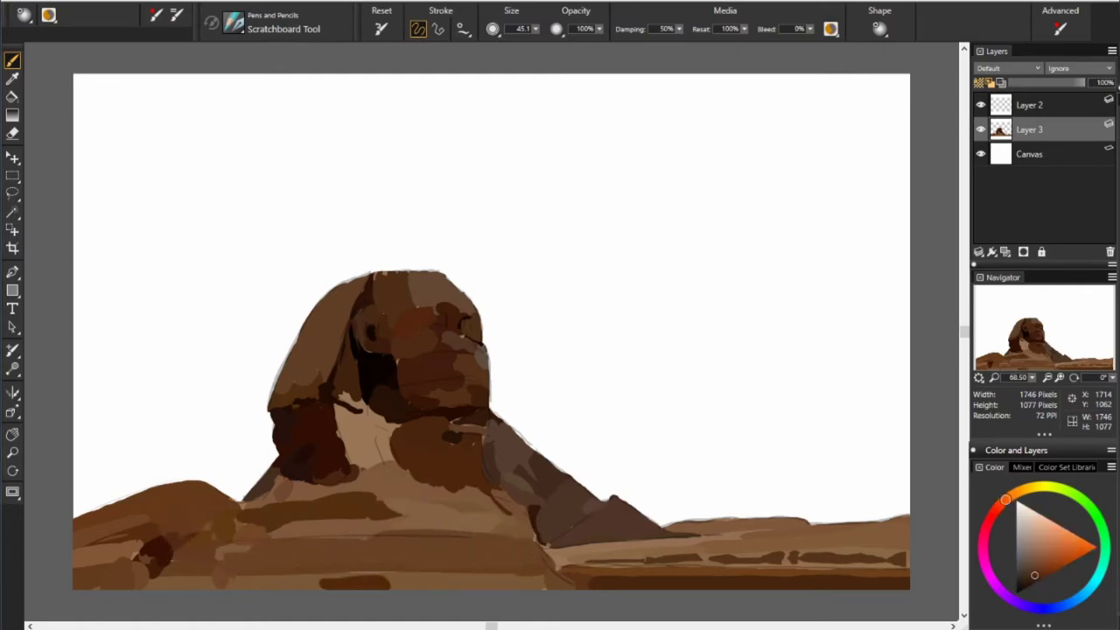
left_click(181, 545, "alt")
- Cover the light tan V on the chest with sampled brown
left_click_drag(337, 411, 378, 463)
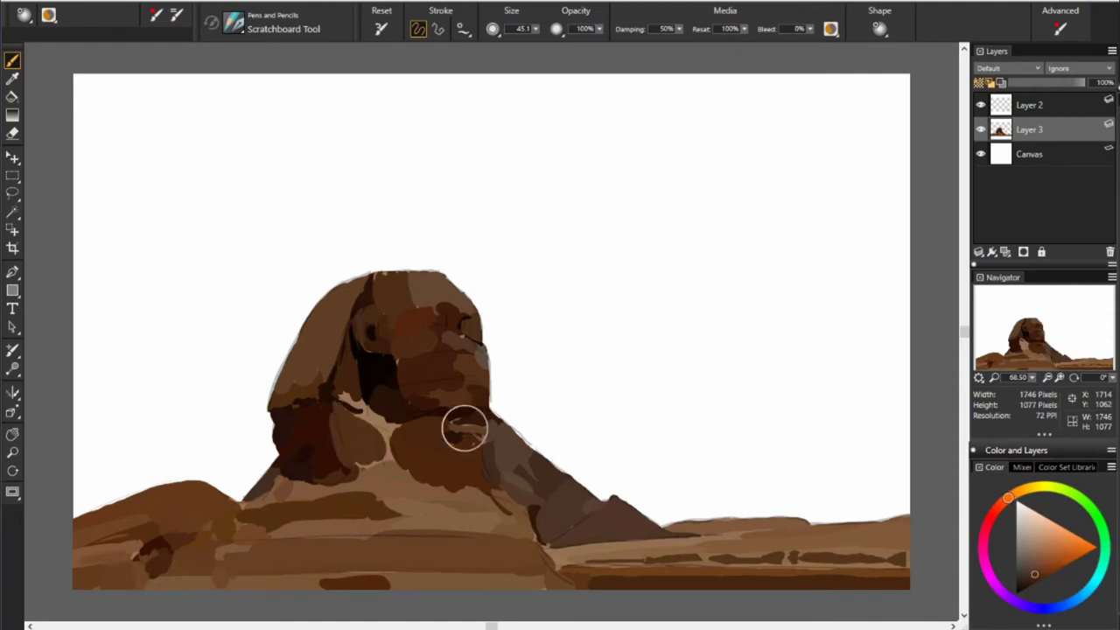
left_click(465, 429, "alt")
mouse_move(376, 411)
left_mouse_down()
mouse_move(390, 462)
mouse_move(362, 445)
left_mouse_up()
left_click(364, 420, "alt")
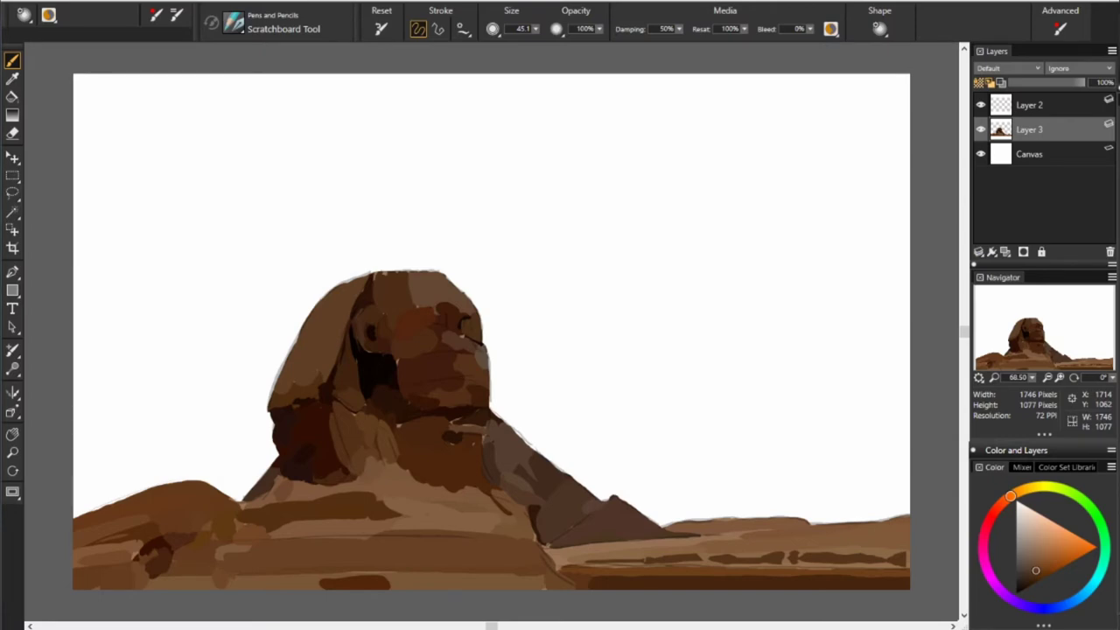
left_click(381, 373, "alt")
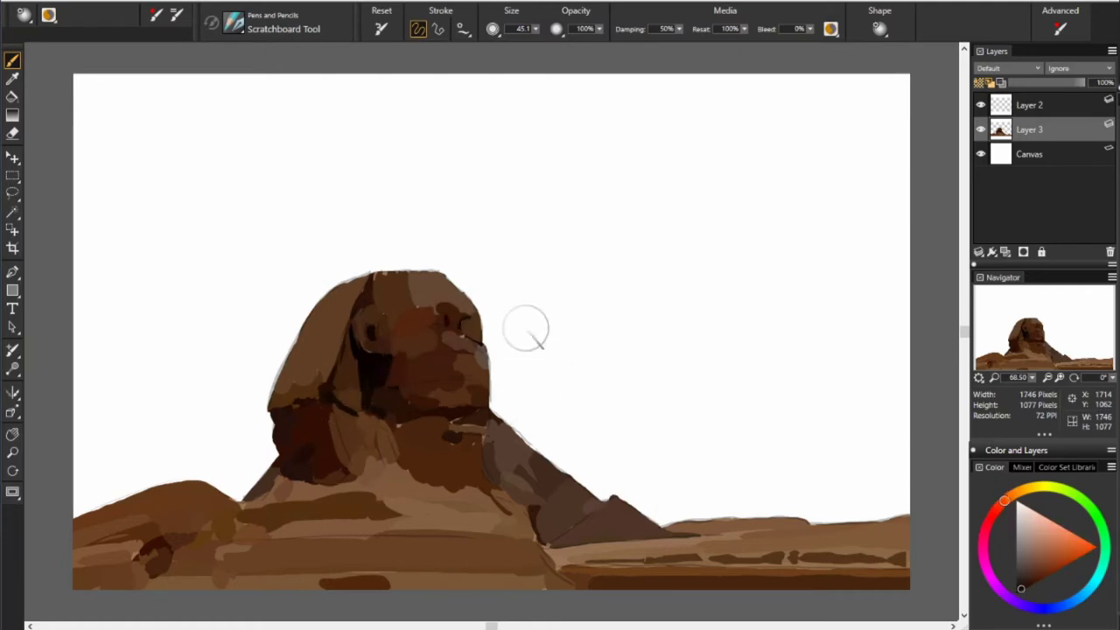
- Toggle Layer 3 off and on to check the sketch, then sample browns from the head
left_click(981, 129)
left_click(373, 291, "alt")
left_click(446, 282, "alt")
left_click(364, 276, "alt")
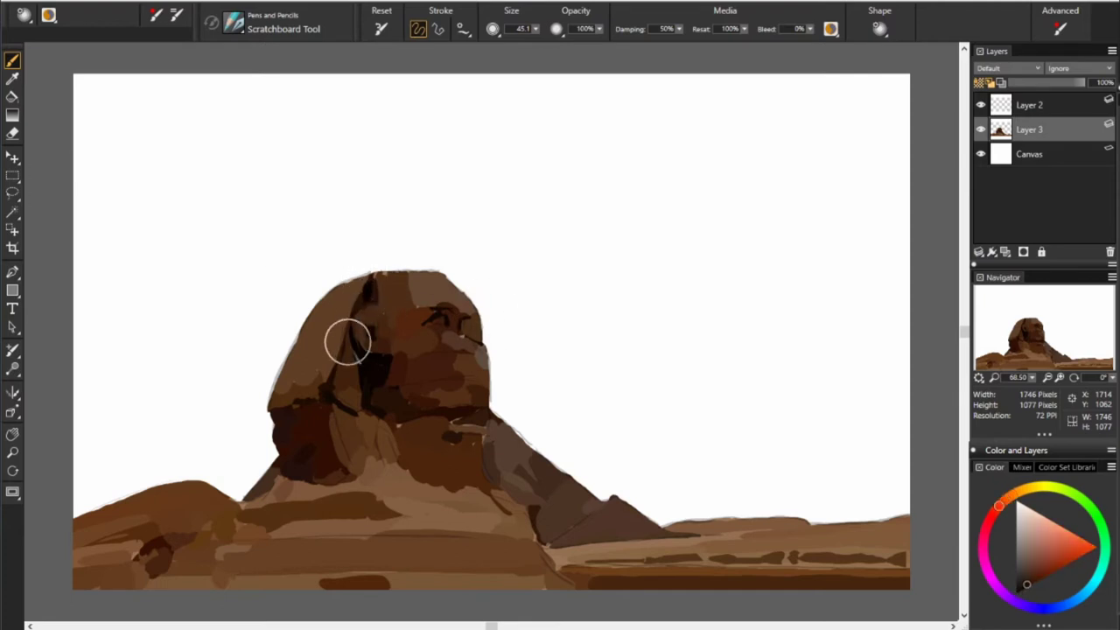
left_click(349, 342, "alt")
left_click(294, 367, "alt")
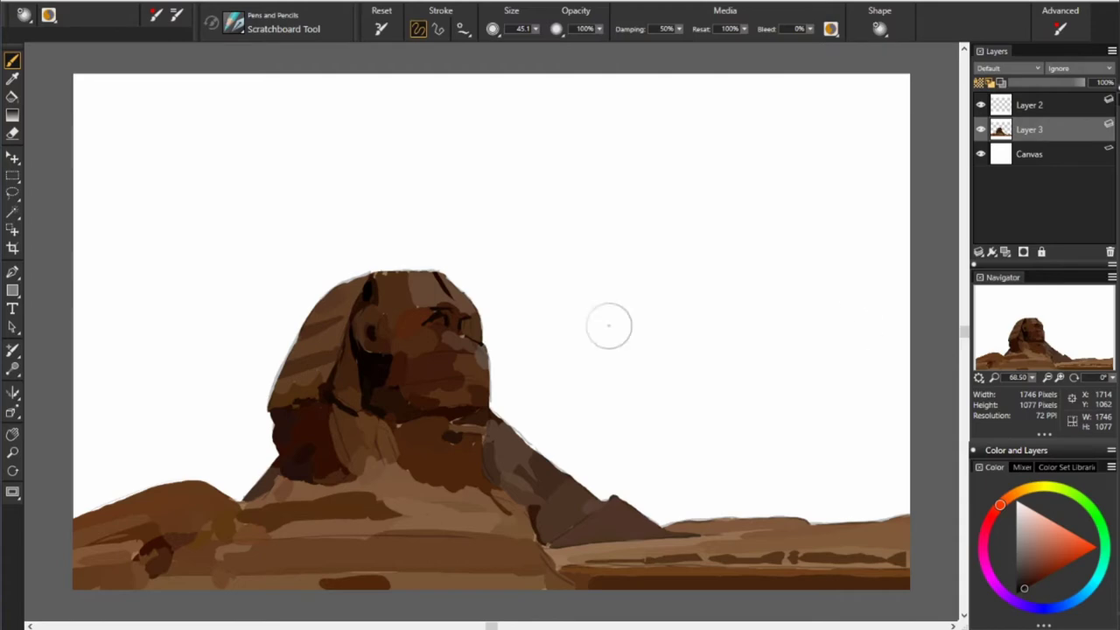
- Paint darker shading on the chin, forehead and mid-face, with light strokes on cheek and neck
left_click(468, 319, "alt")
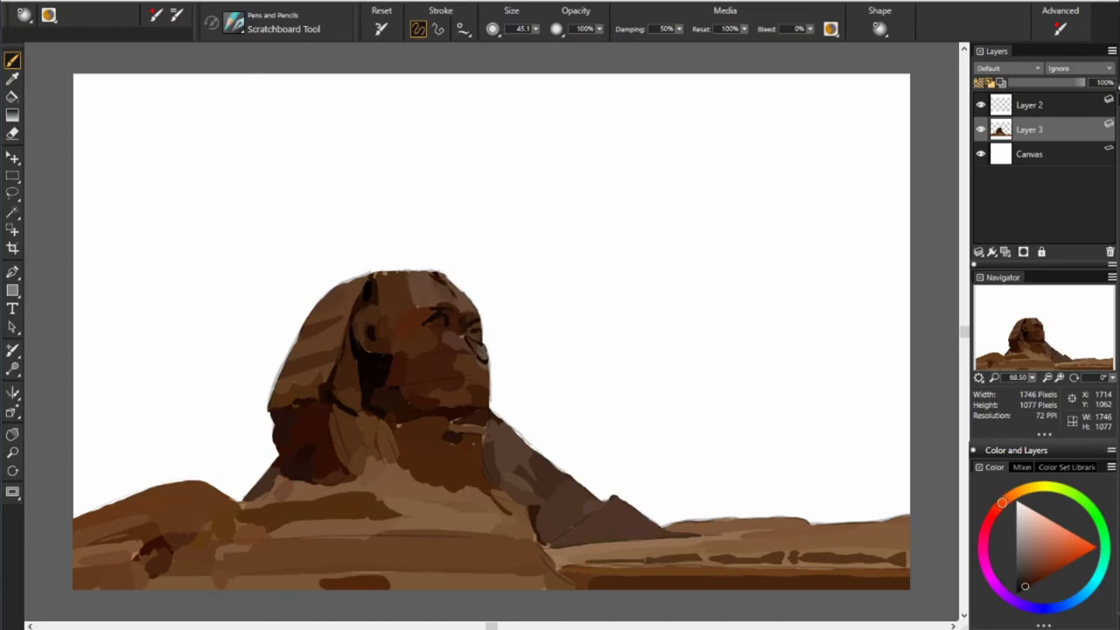
left_click_drag(424, 372, 486, 381)
left_click(487, 401, "alt")
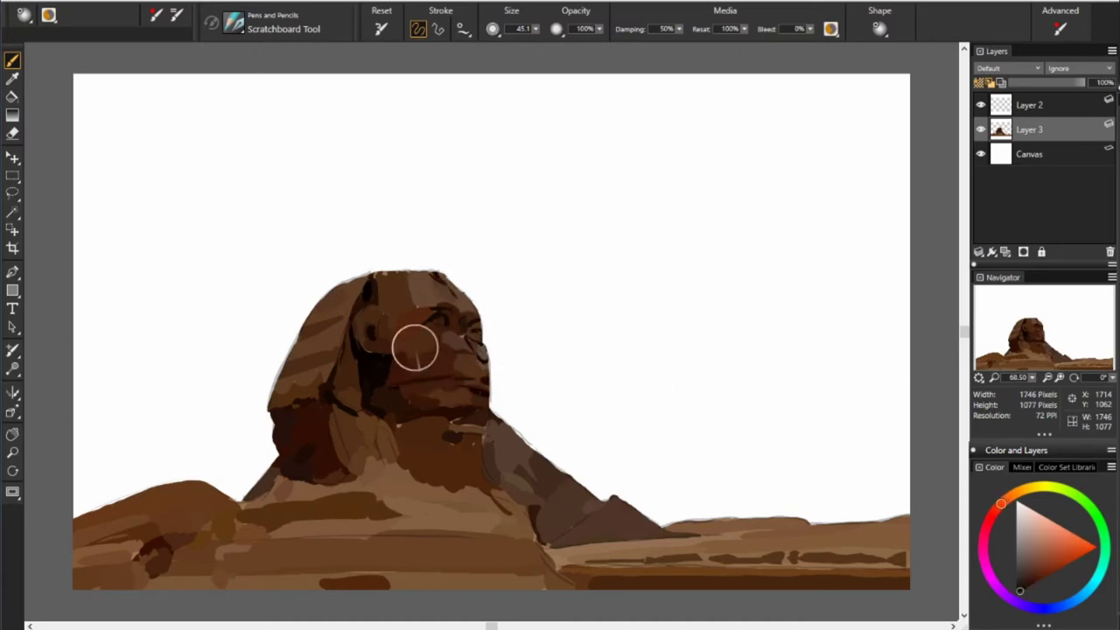
left_click_drag(415, 347, 472, 355)
left_click_drag(378, 294, 433, 291)
left_click(385, 371, "alt")
mouse_move(385, 372)
left_mouse_down()
mouse_move(362, 400)
mouse_move(340, 379)
left_mouse_up()
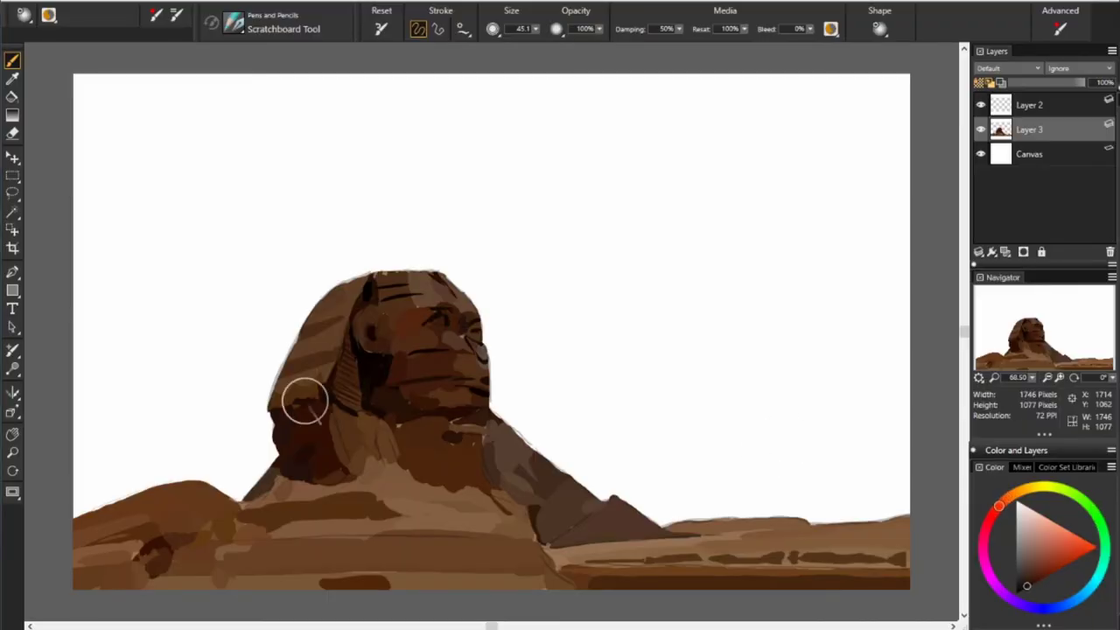
- Sample several browns from the canvas, settling on a lighter orange-brown
left_click(381, 420, "alt")
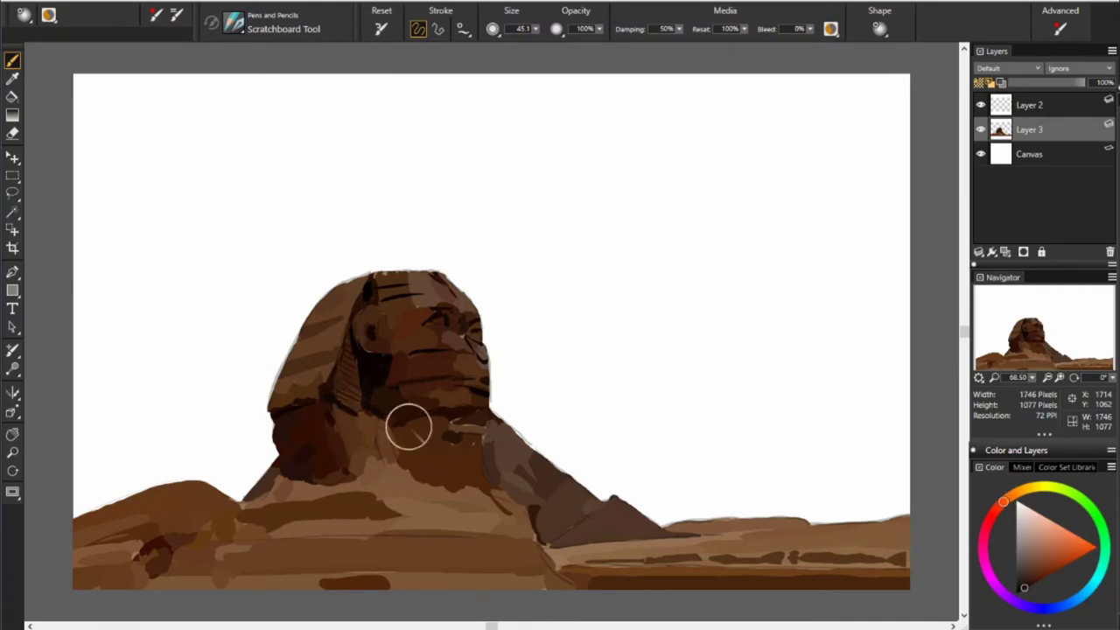
left_click(181, 530, "alt")
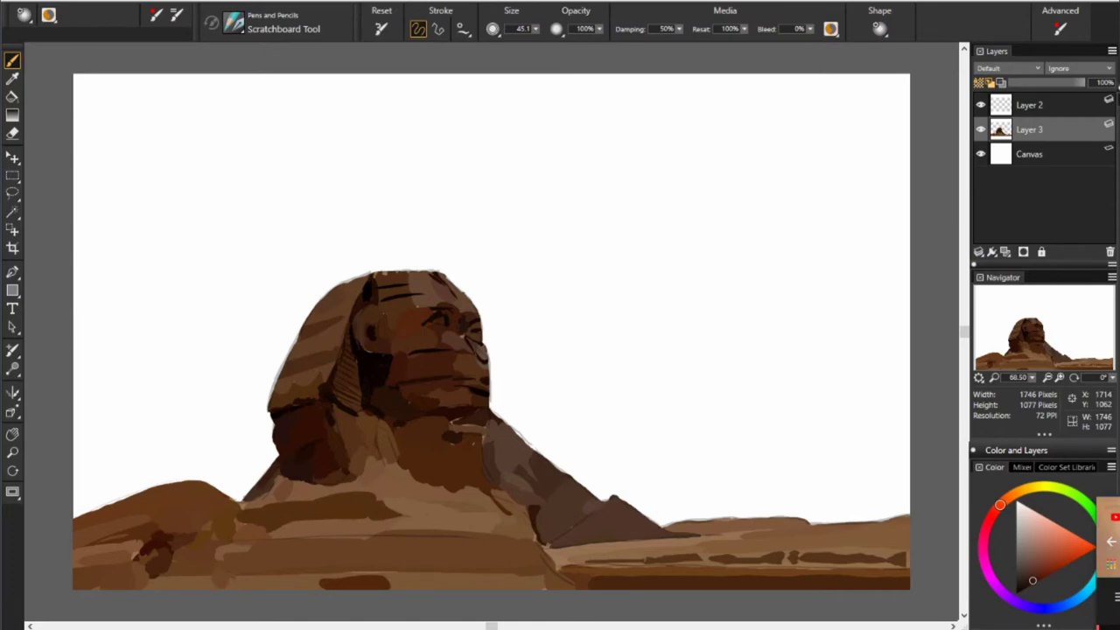
left_click(451, 428, "alt")
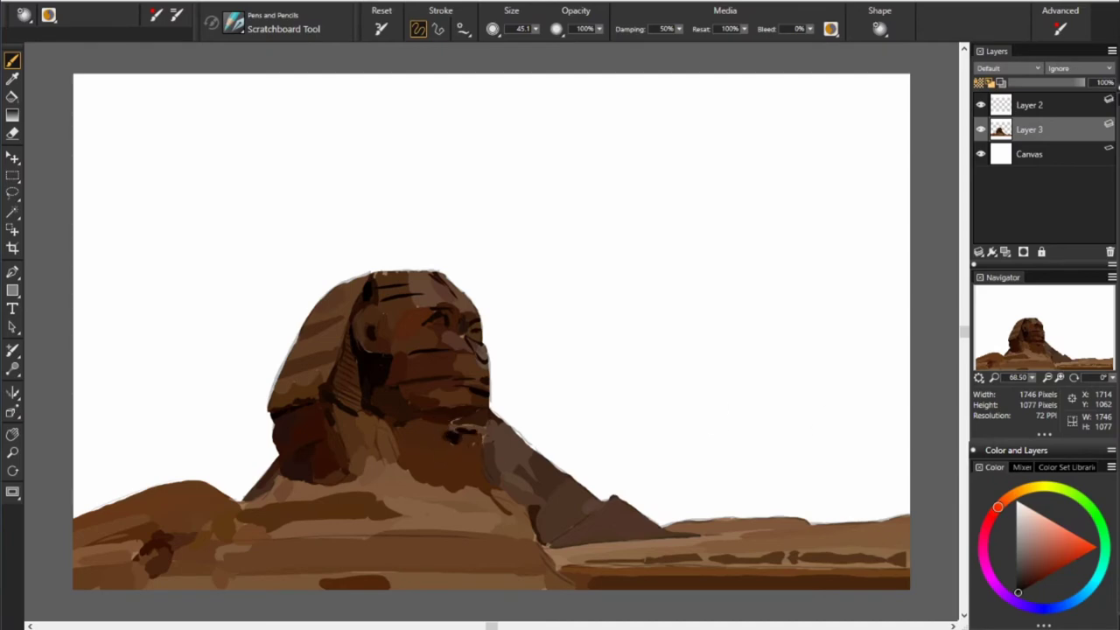
left_click(458, 438, "alt")
left_click(440, 462, "alt")
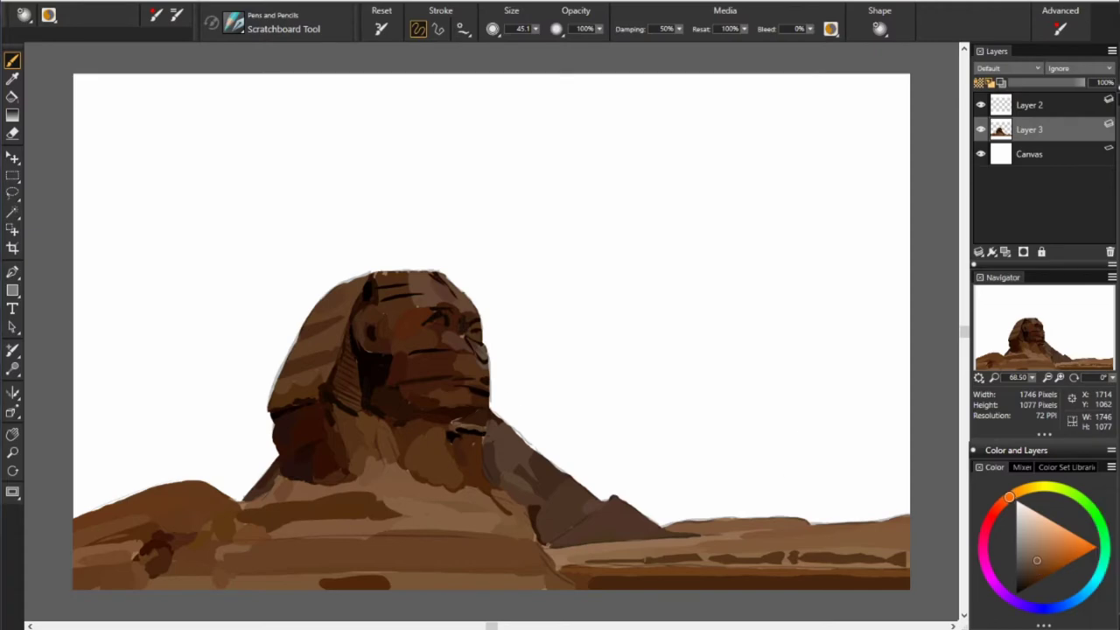
- Sample near-black and brown-orange tones and add dark speckled texture to the pyramid
left_click(430, 303, "alt")
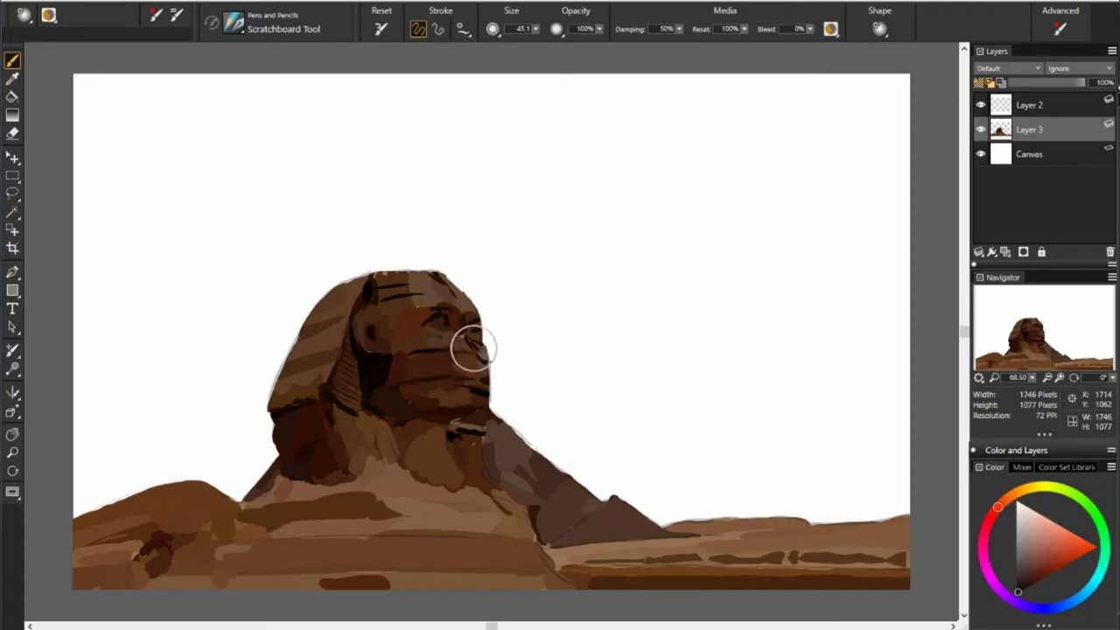
left_click(495, 360, "alt")
left_click(448, 352, "alt")
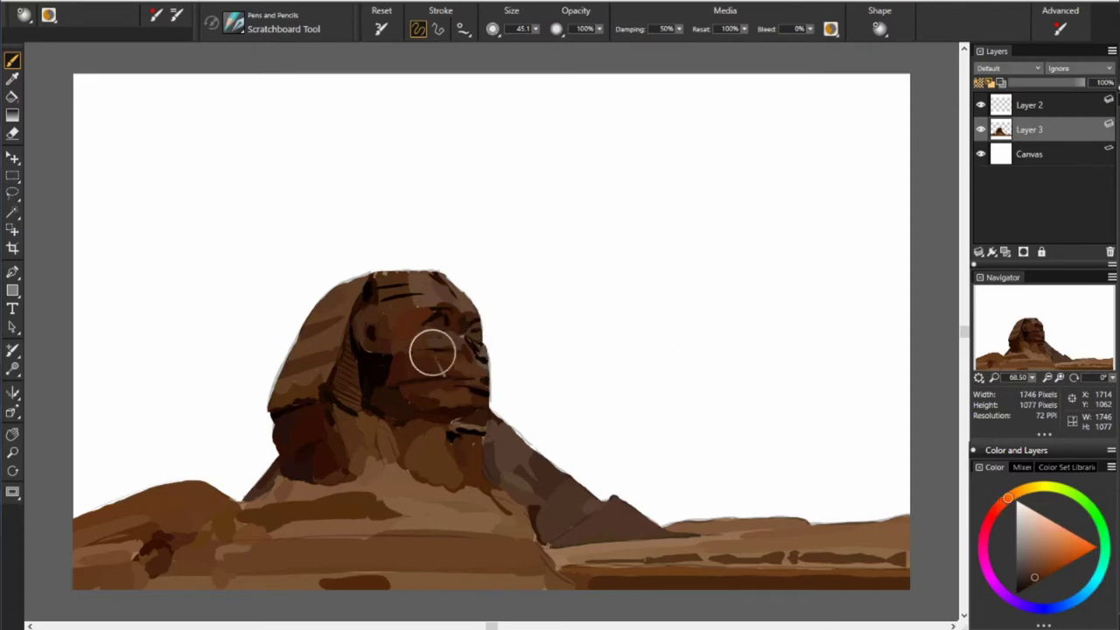
left_click(368, 367, "alt")
left_click(418, 485, "alt")
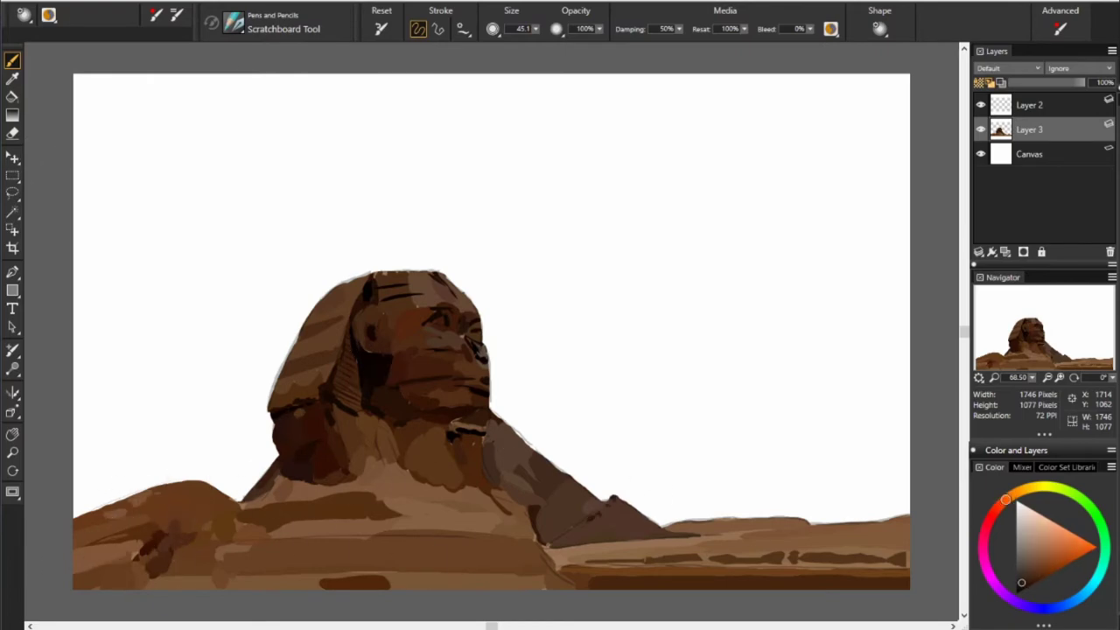
mouse_move(624, 513)
left_mouse_down()
mouse_move(655, 530)
mouse_move(612, 523)
left_mouse_up()
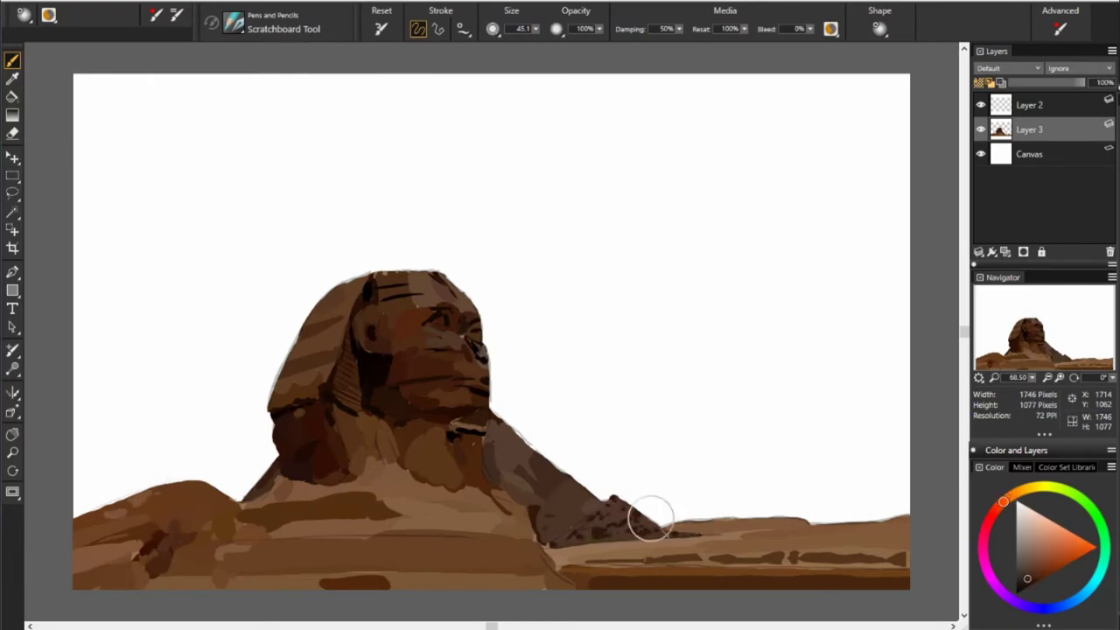
- Touch up the right, middle and left foreground dunes with sampled browns
left_click(566, 488, "alt")
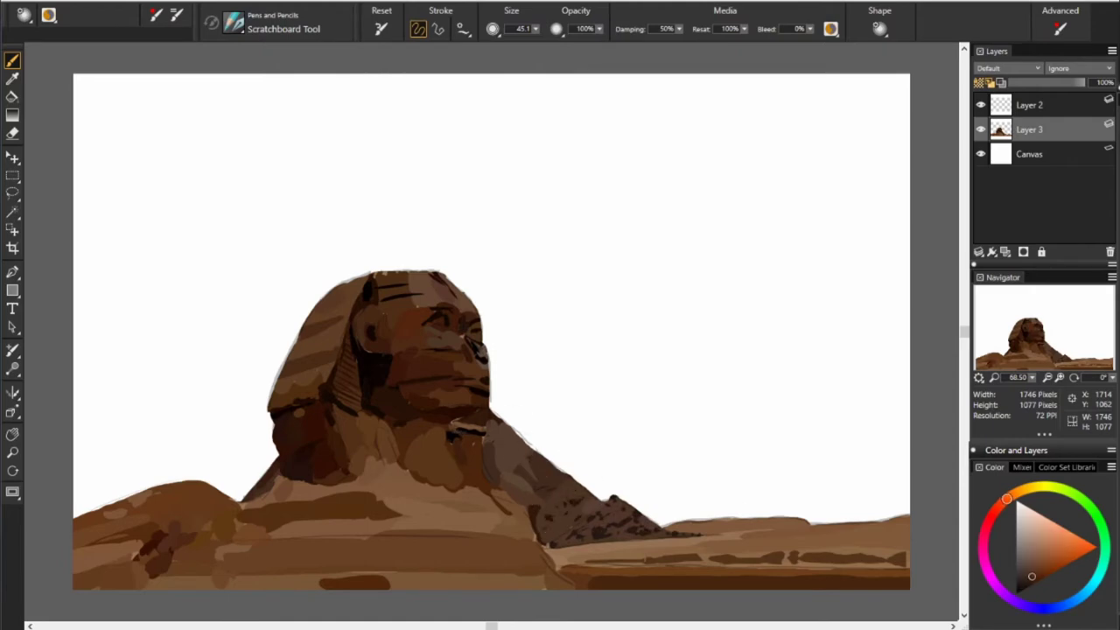
left_click_drag(760, 552, 689, 551)
left_click(473, 568, "alt")
left_click_drag(517, 571, 403, 568)
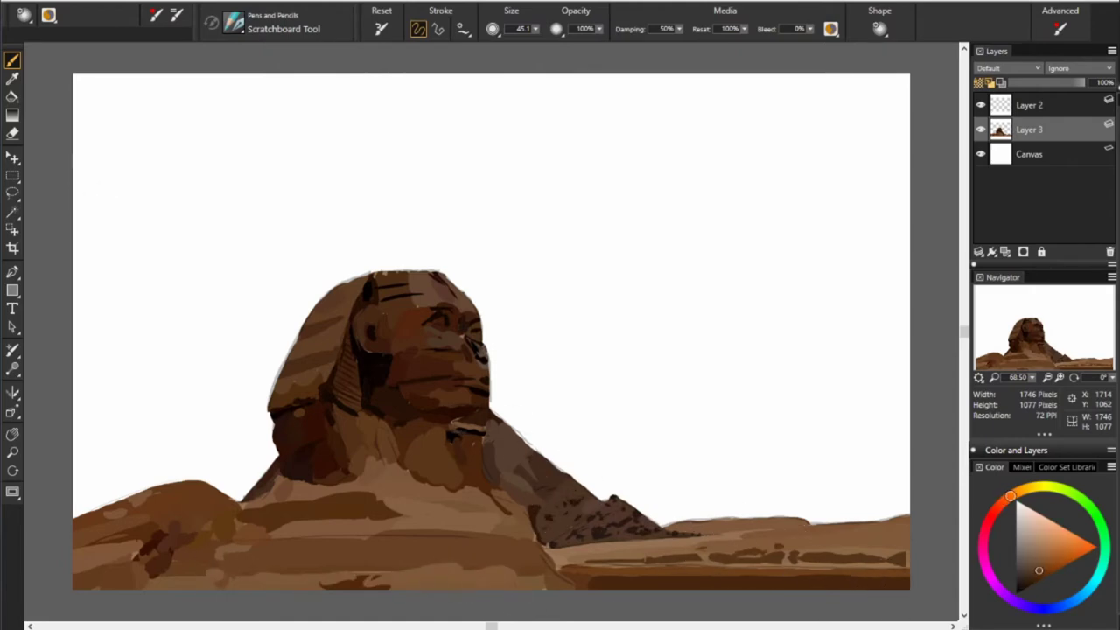
left_click(155, 568, "alt")
left_click_drag(126, 515, 179, 526)
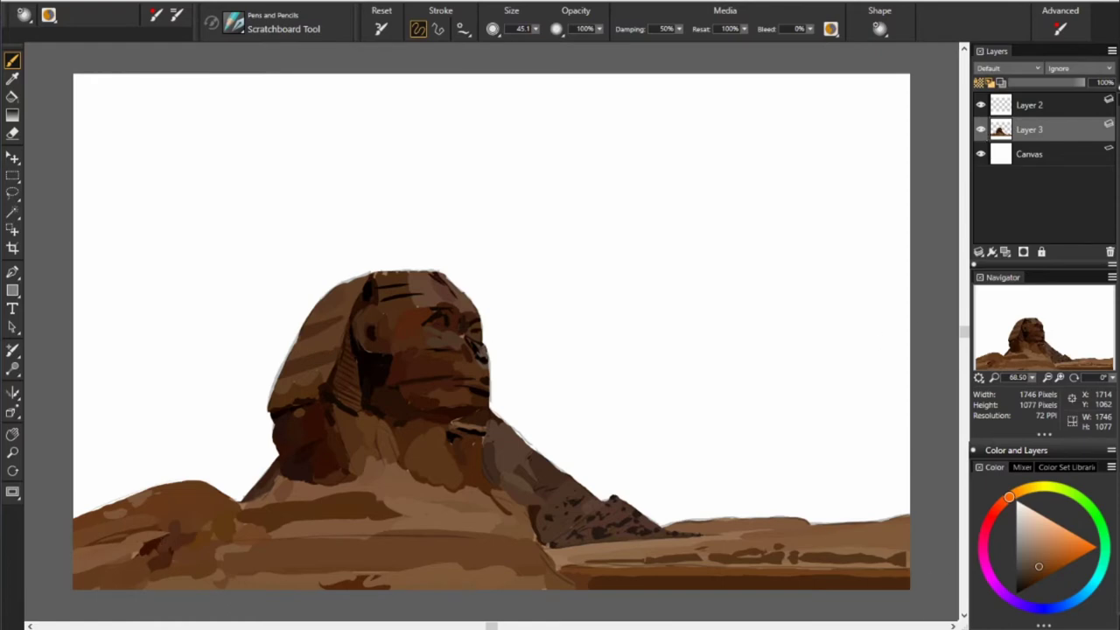
- Switch to the Smear blender at about size 27.8 and smooth the eye and nose shading
key("b")
key("bracketleft")
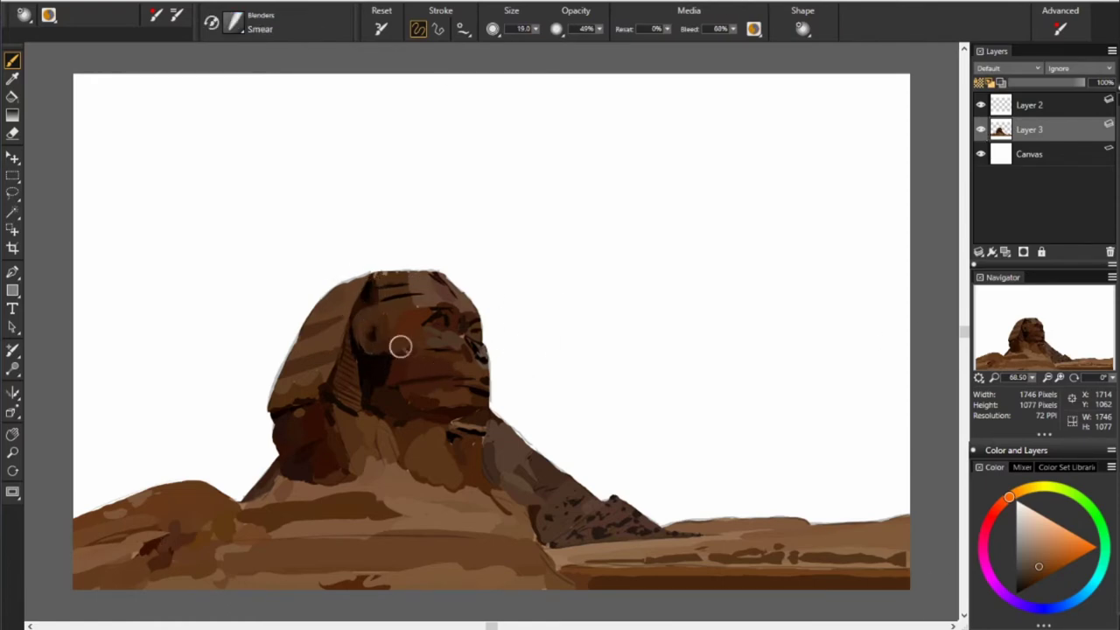
mouse_move(400, 342)
left_mouse_down()
mouse_move(320, 382)
mouse_move(312, 367)
mouse_move(329, 348)
left_mouse_up()
left_click_drag(412, 300, 464, 336)
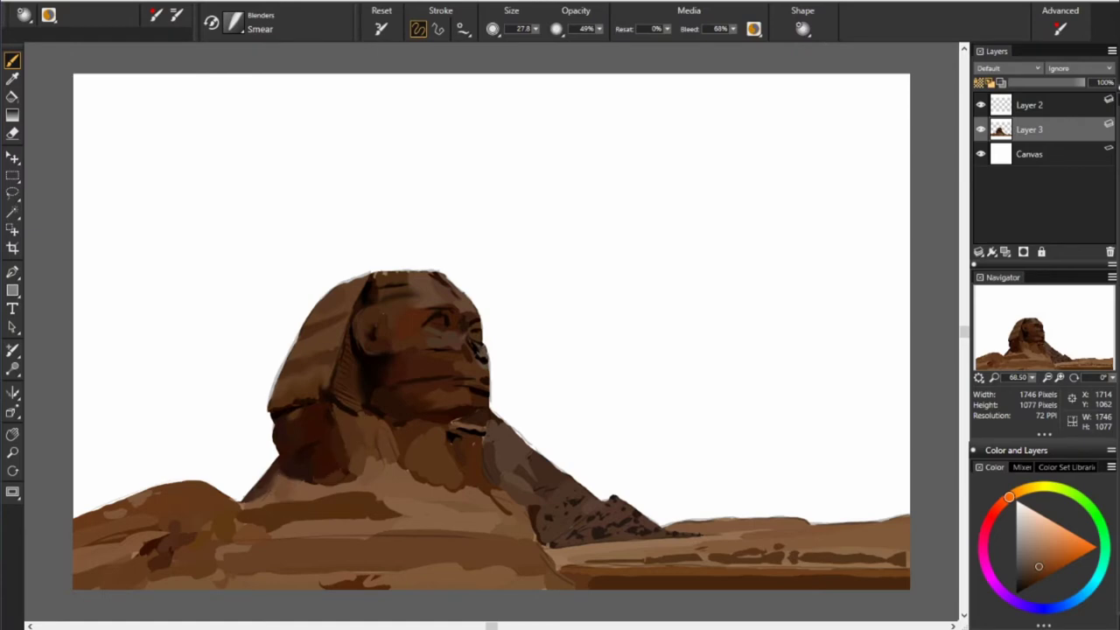
- Hide Layer 2, smear the pyramid edge and foreground bands, and add a new layer
left_click(980, 104)
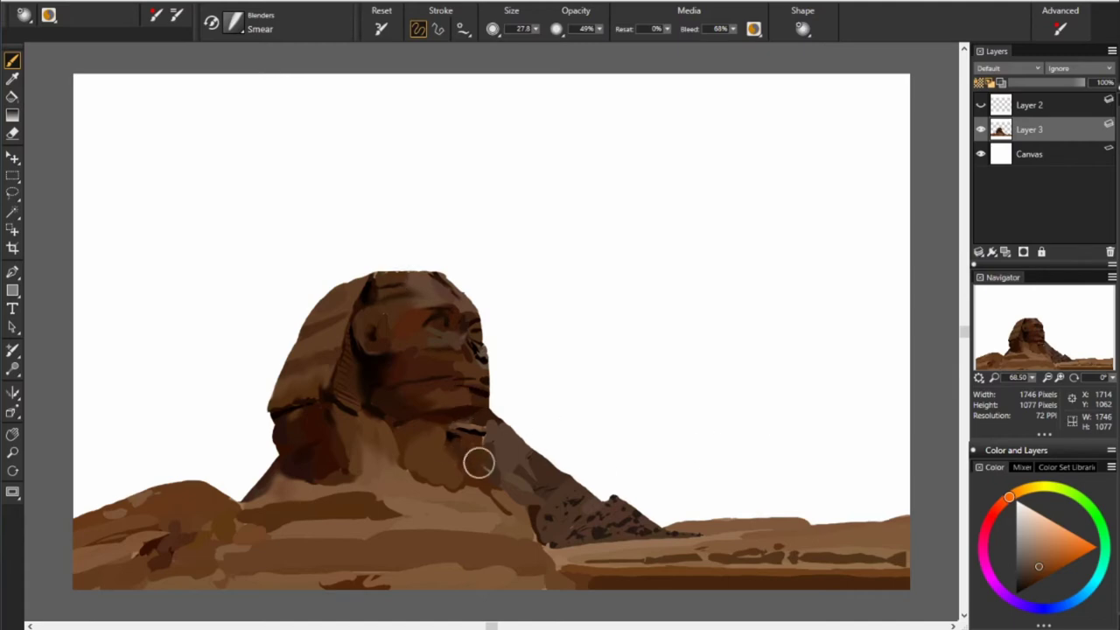
mouse_move(477, 463)
left_mouse_down()
mouse_move(505, 468)
mouse_move(520, 440)
left_mouse_up()
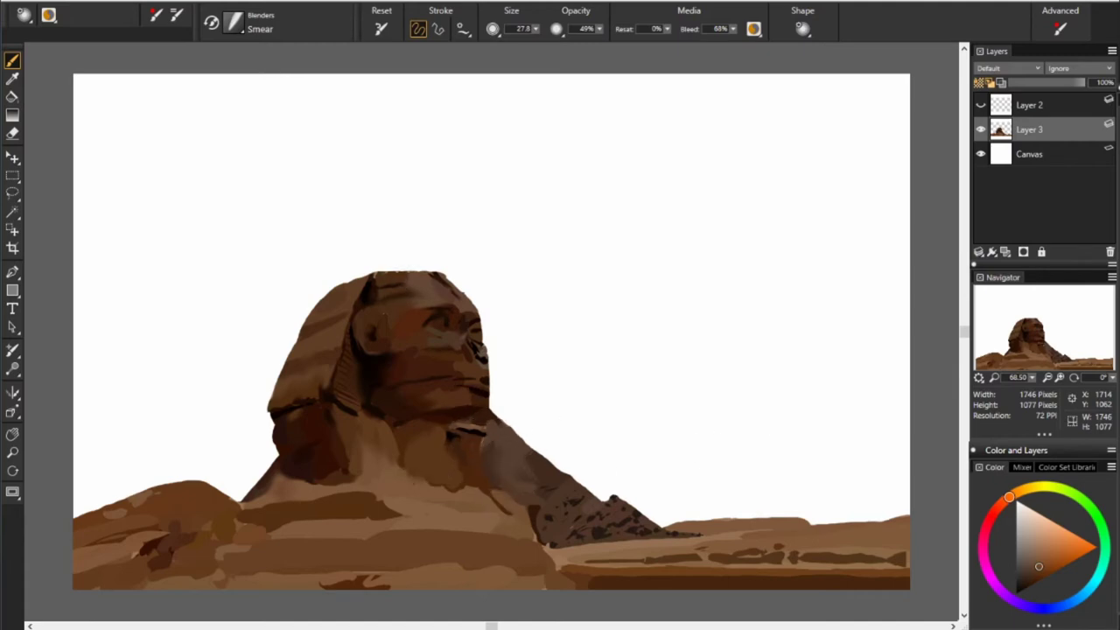
mouse_move(290, 508)
left_mouse_down()
mouse_move(335, 482)
mouse_move(210, 512)
mouse_move(145, 540)
mouse_move(148, 551)
left_mouse_up()
left_click_drag(514, 573, 232, 584)
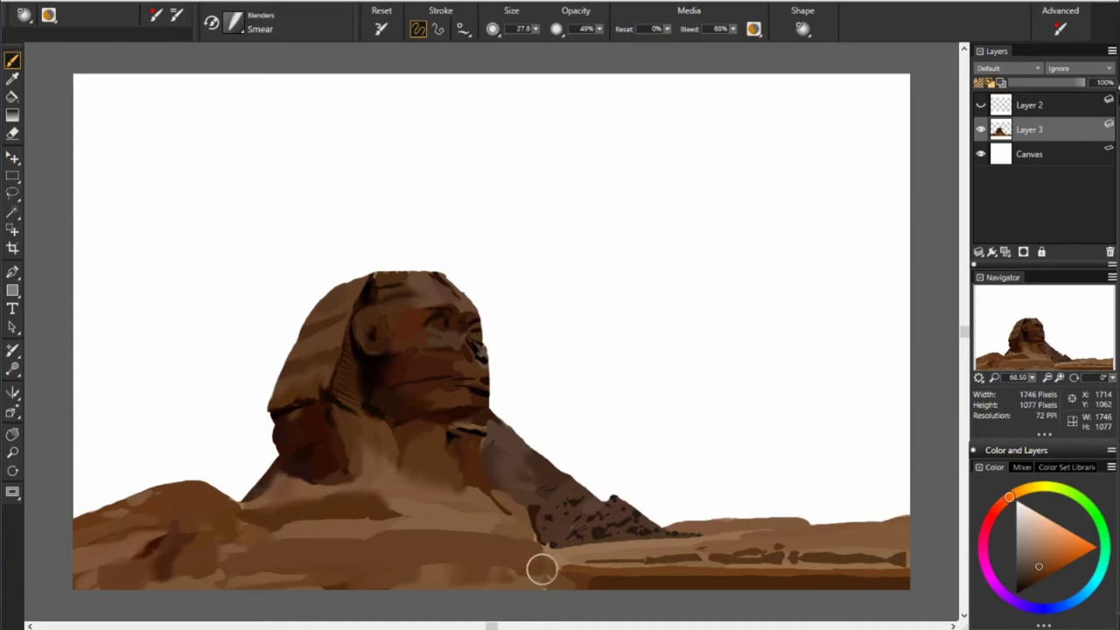
left_click_drag(726, 570, 666, 571)
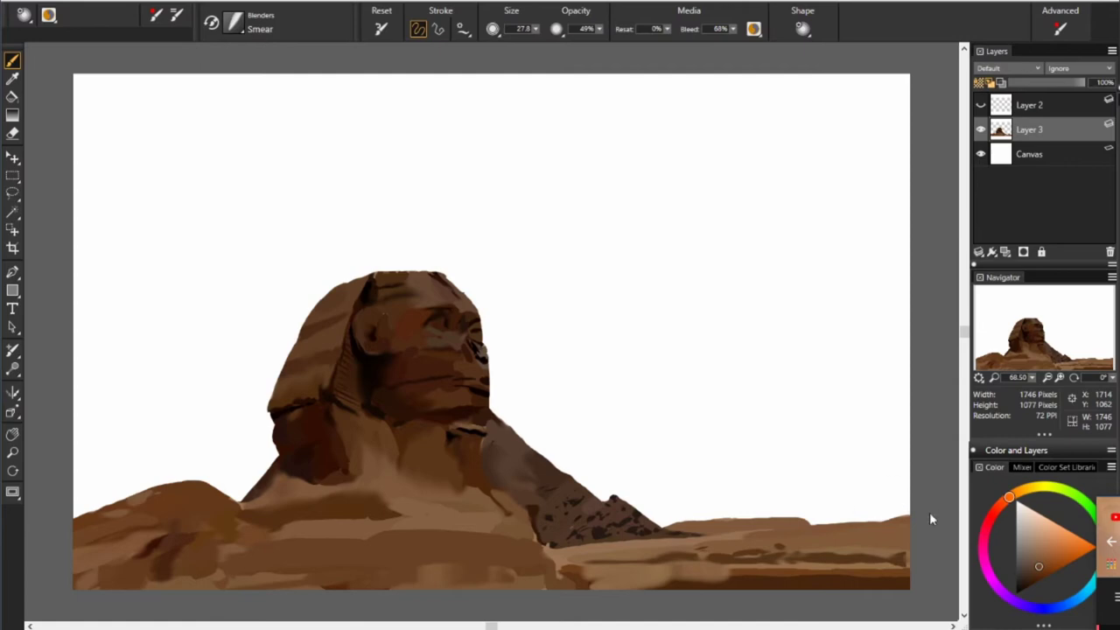
left_click(1037, 552)
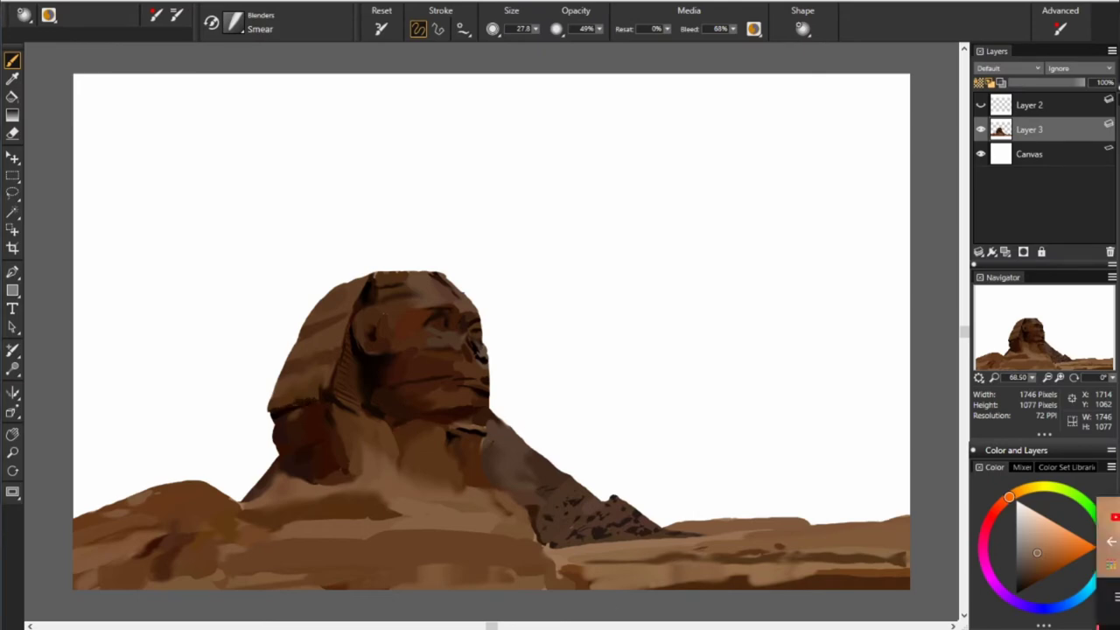
key("ctrl+shift+n")
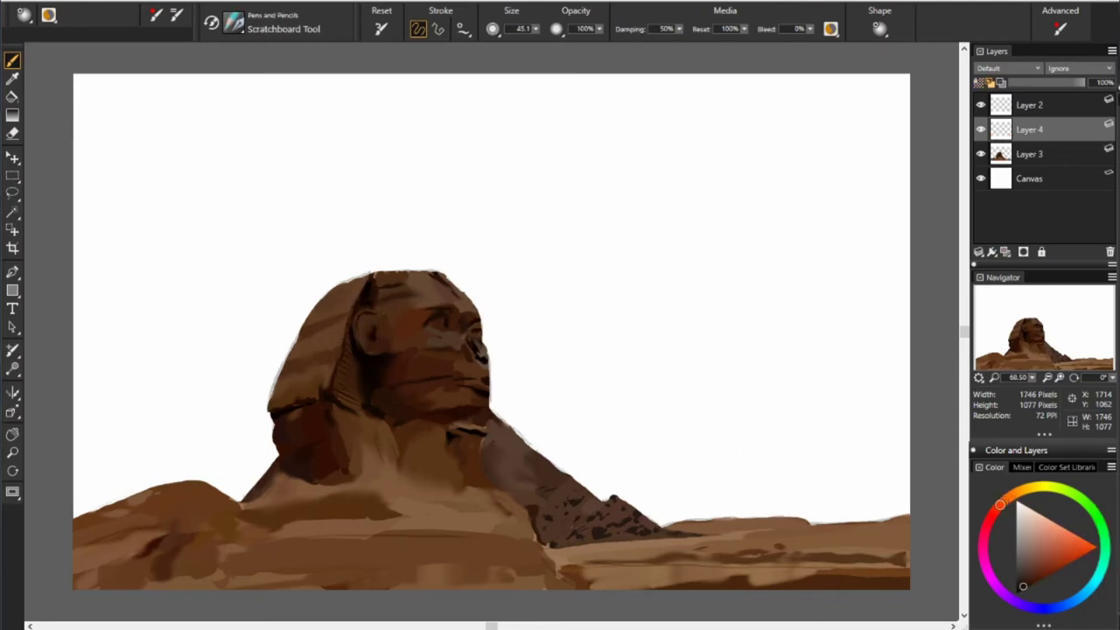
- Sample several browns from the Sphinx's head and face
left_click(1008, 497)
left_click(1033, 578)
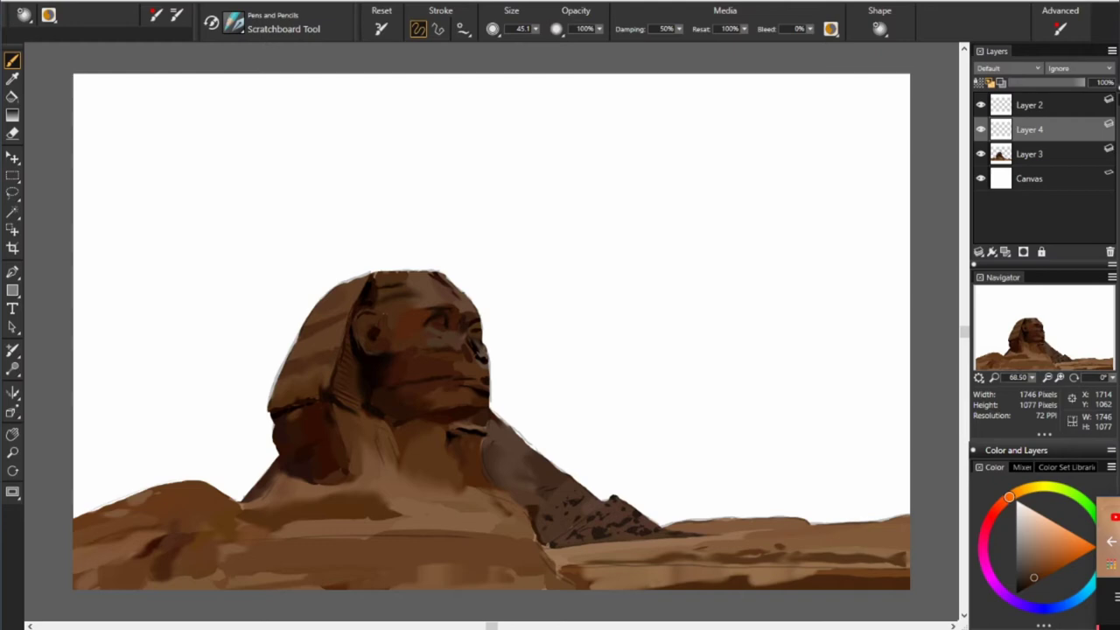
left_click(458, 393, "alt")
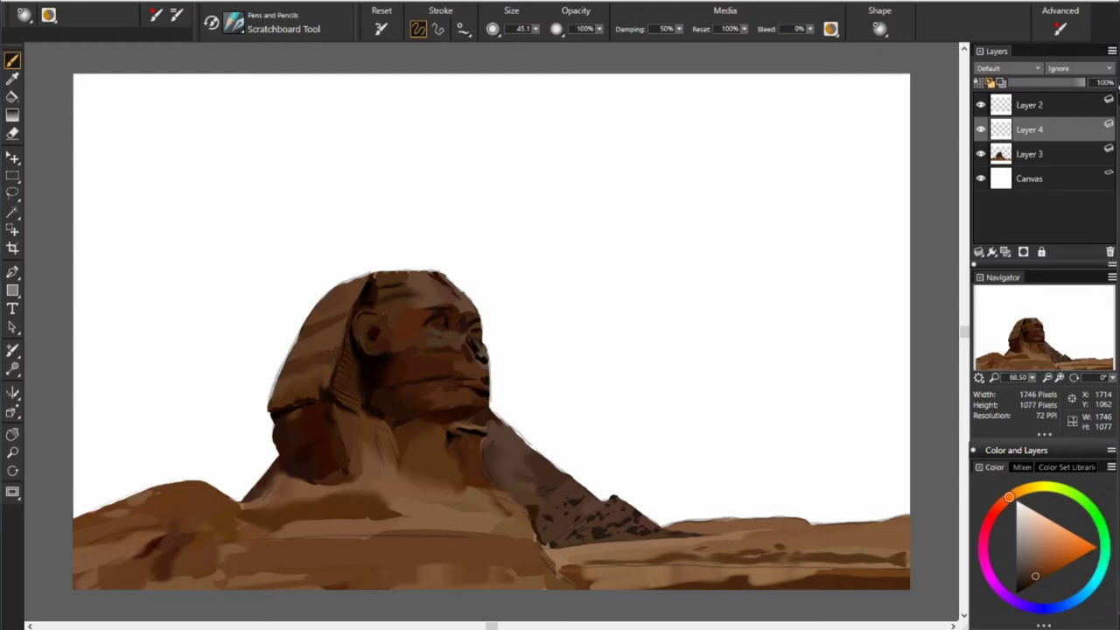
left_click(392, 278, "alt")
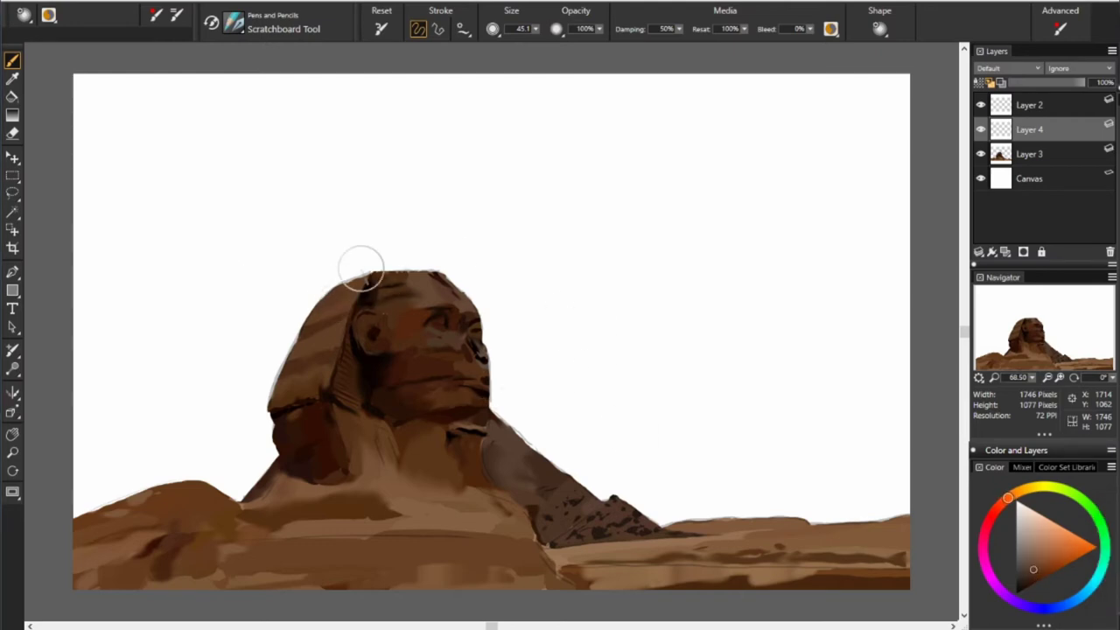
left_click(497, 325, "alt")
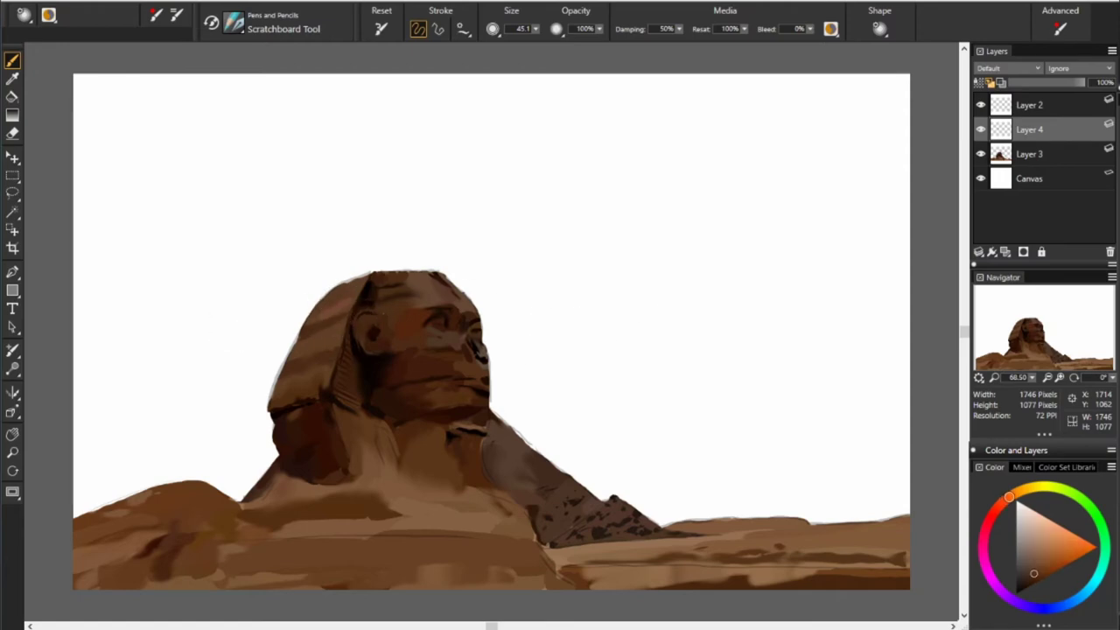
left_click(315, 331, "alt")
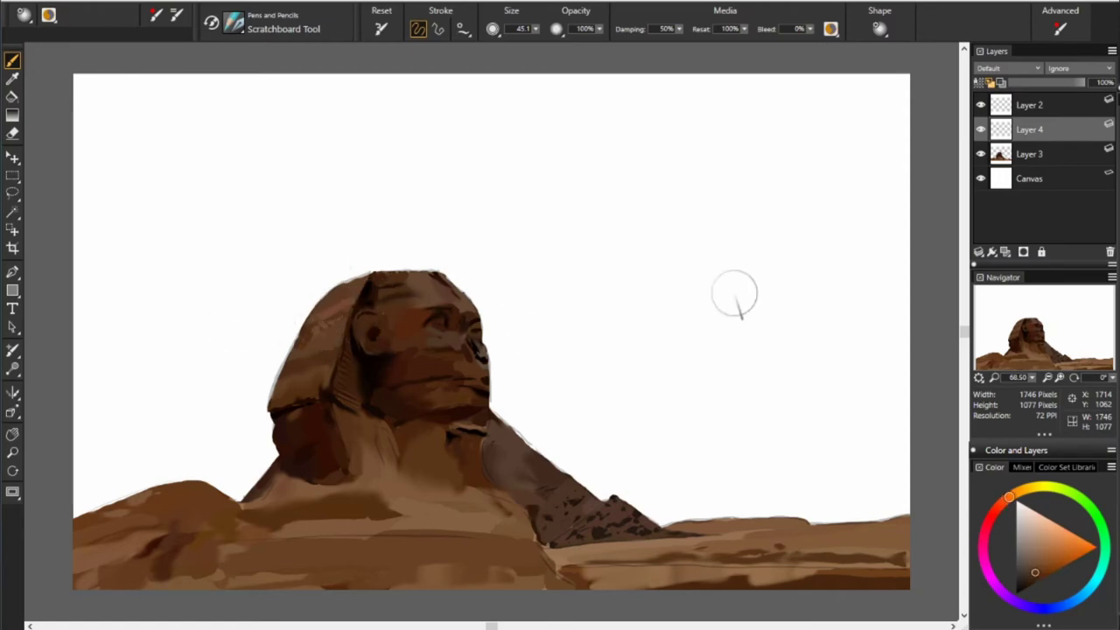
- Lower the brush opacity to 35% and paint soft darker shading over the cheek
key("3")
key("5")
left_click(368, 342, "alt")
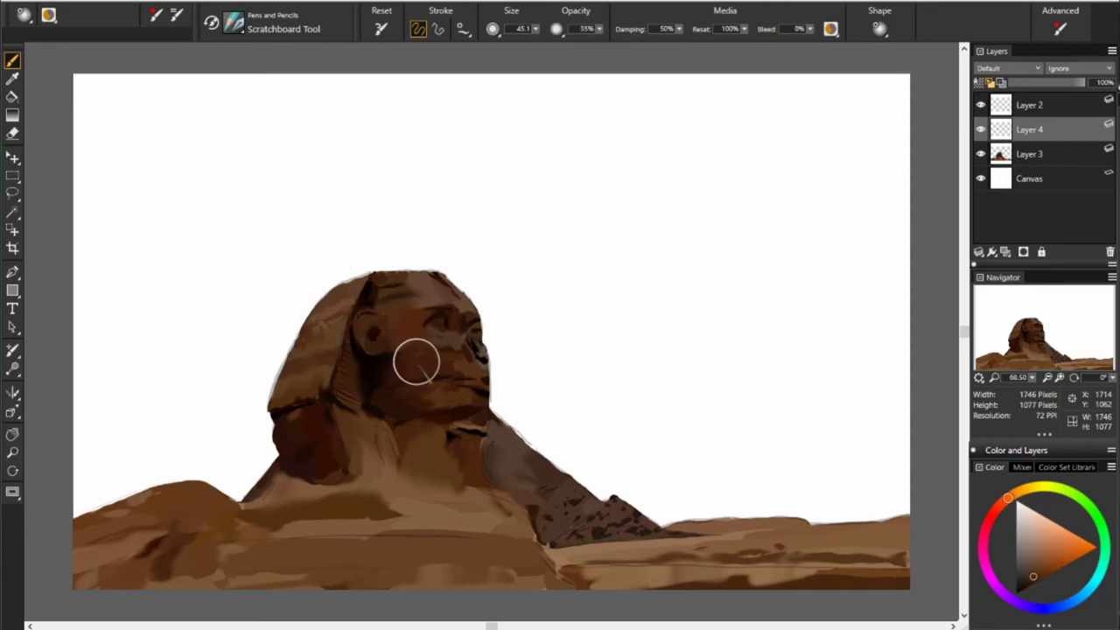
left_click_drag(416, 361, 455, 367)
left_click(316, 367, "alt")
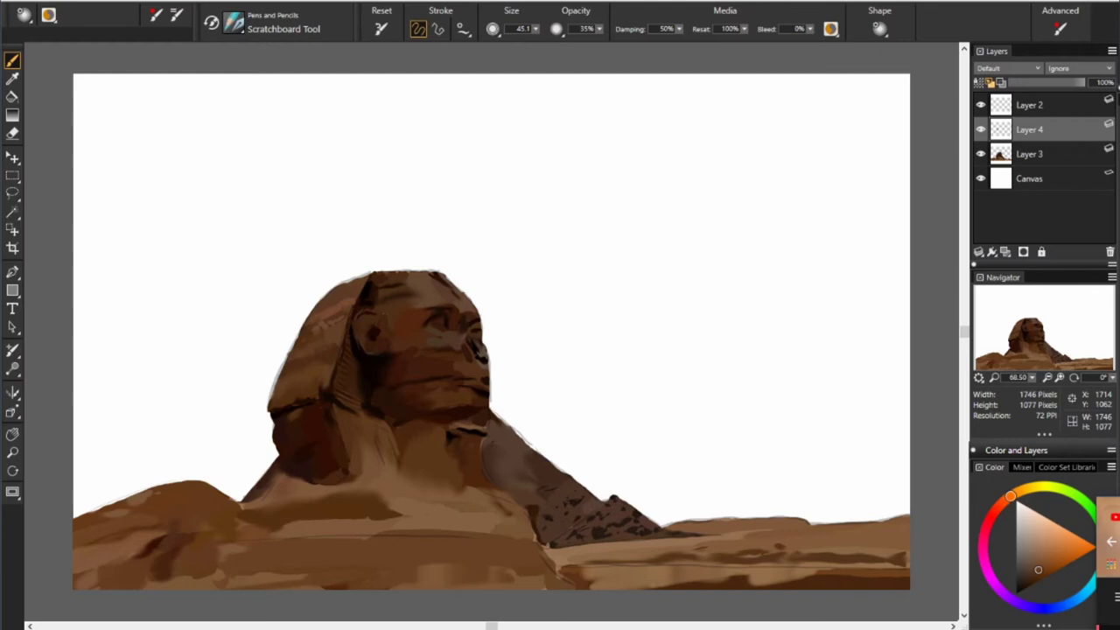
- Sample darker browns across the Sphinx's head and face for further shading
left_click(387, 308, "alt")
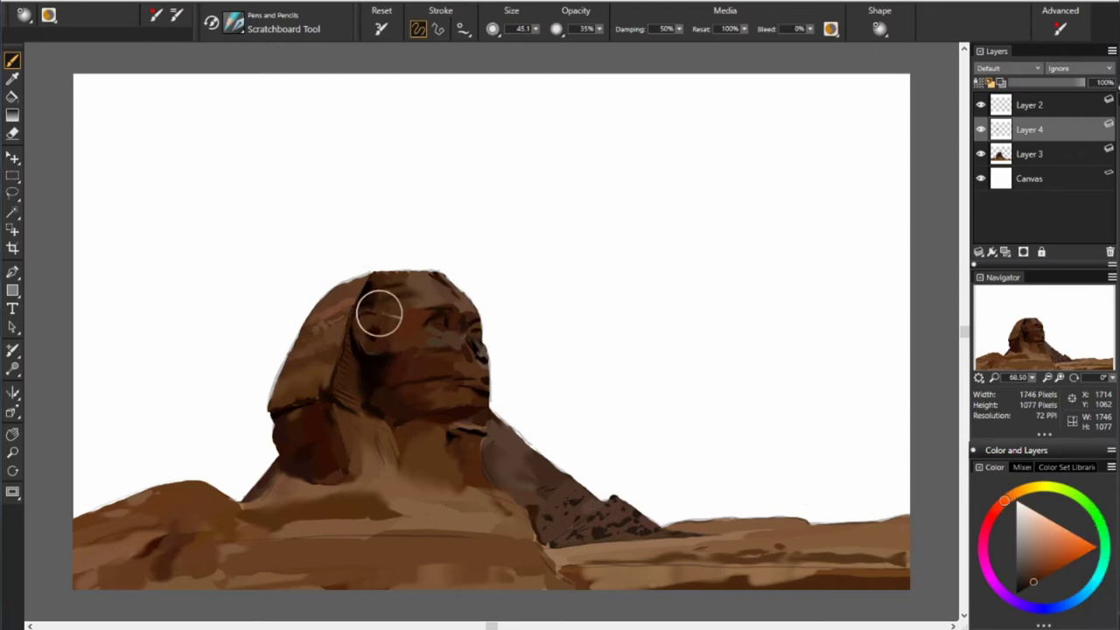
left_click(452, 292, "alt")
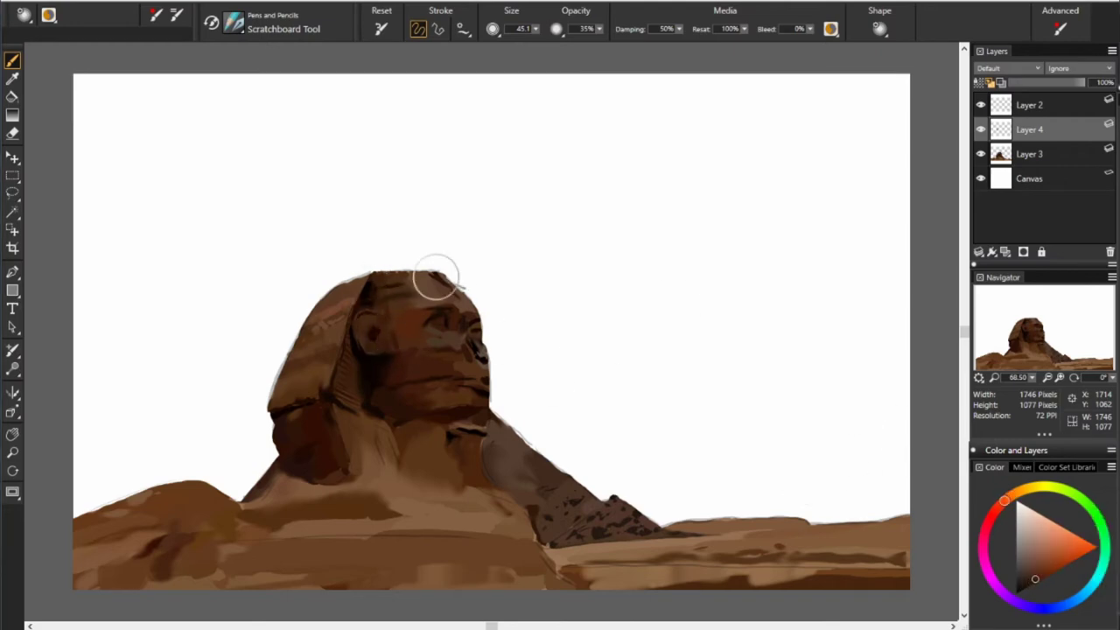
left_click(425, 318, "alt")
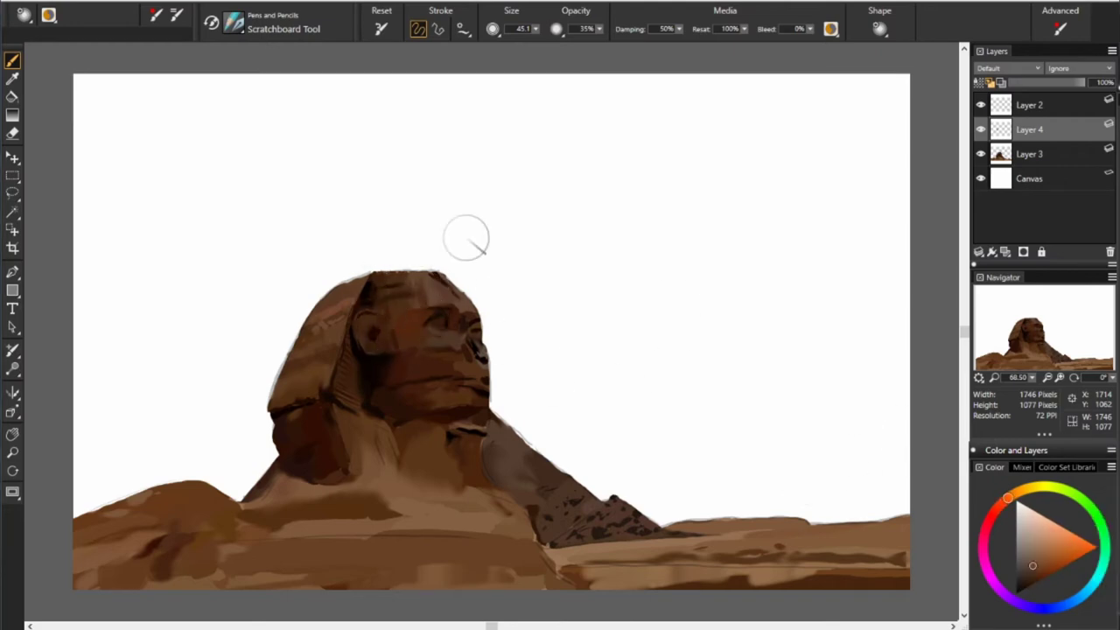
left_click(399, 288, "alt")
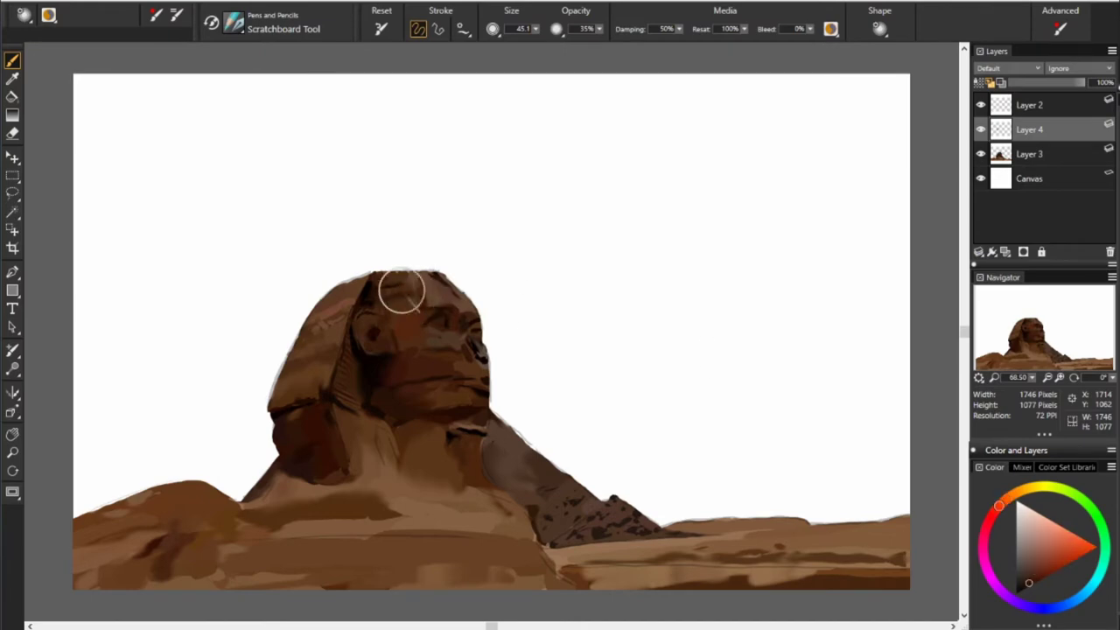
left_click(565, 305, "alt")
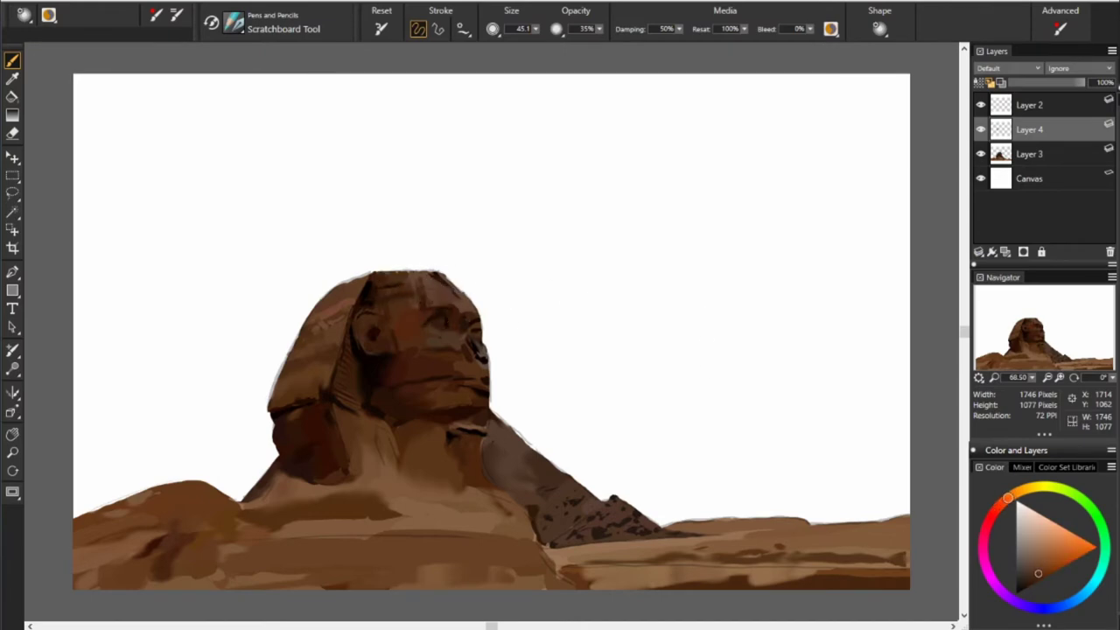
left_click(459, 305, "alt")
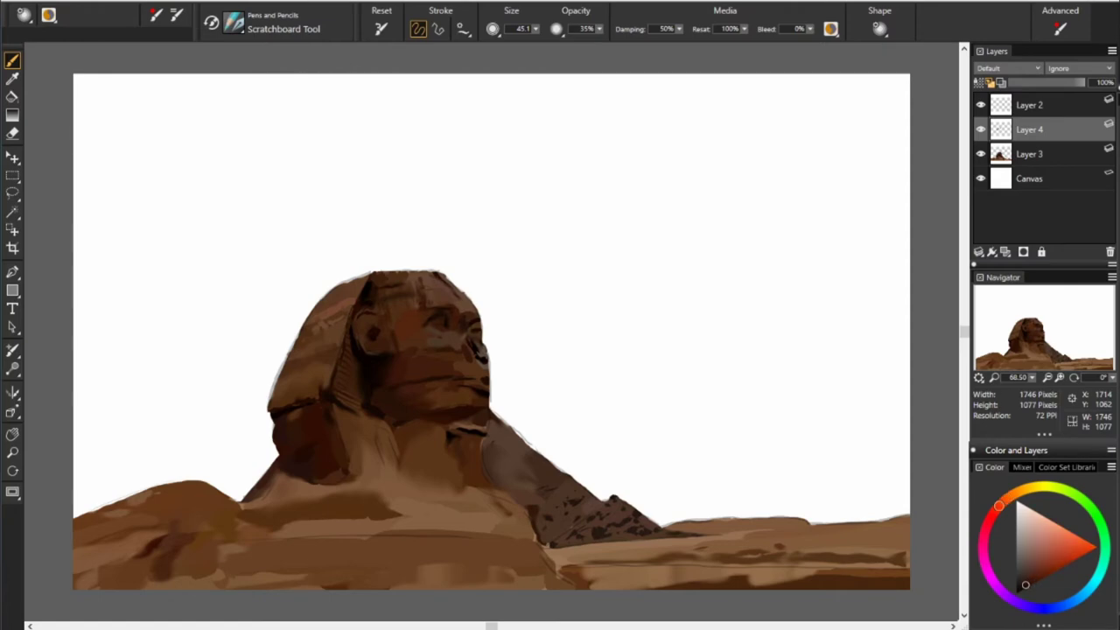
left_click(463, 324, "alt")
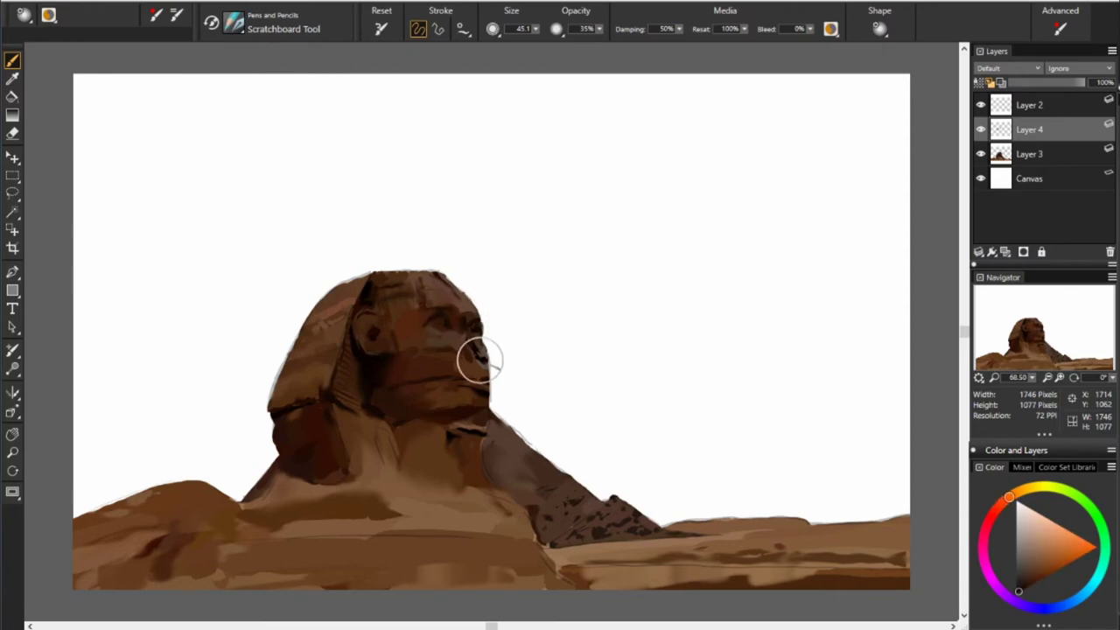
- Sample browns across the face, from light orange-brown to very dark red-brown
left_click(477, 355, "alt")
left_click(464, 349, "alt")
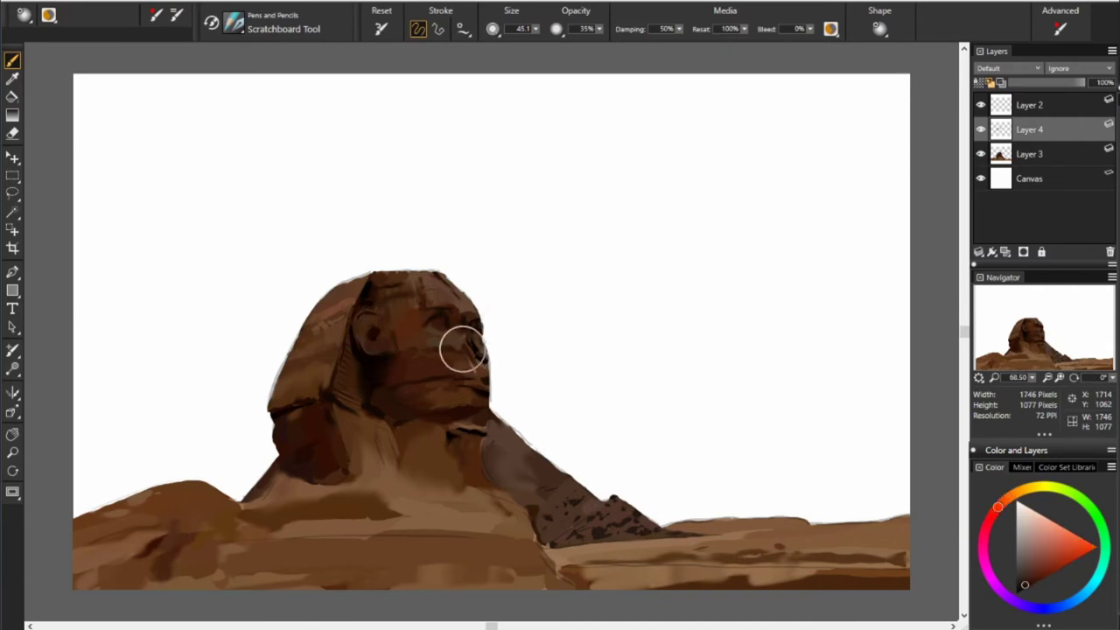
left_click(429, 354, "alt")
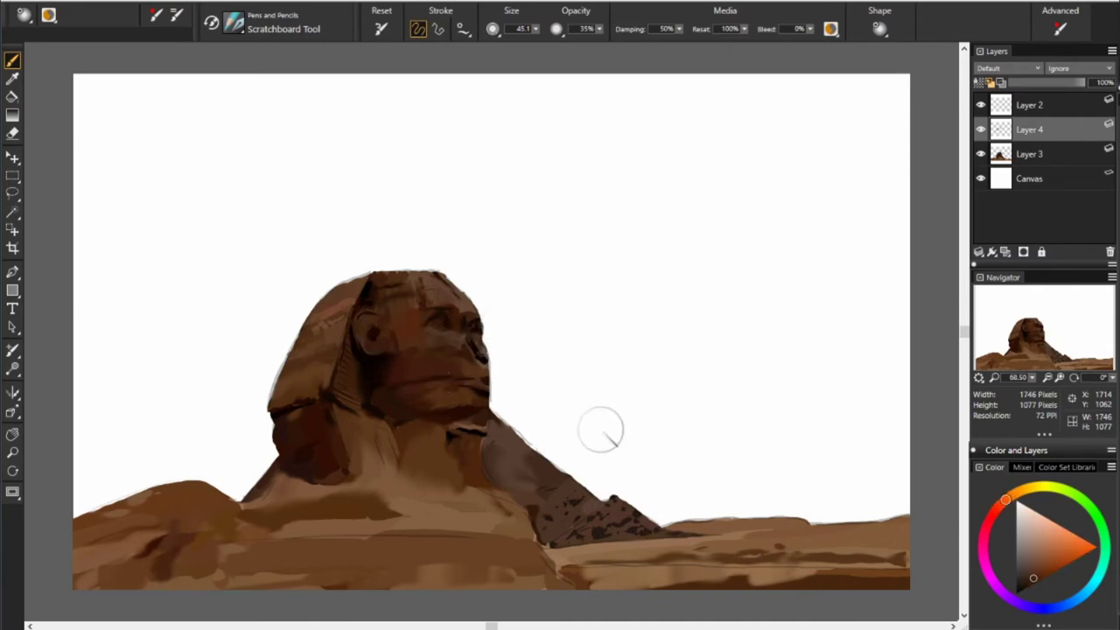
left_click(406, 329, "alt")
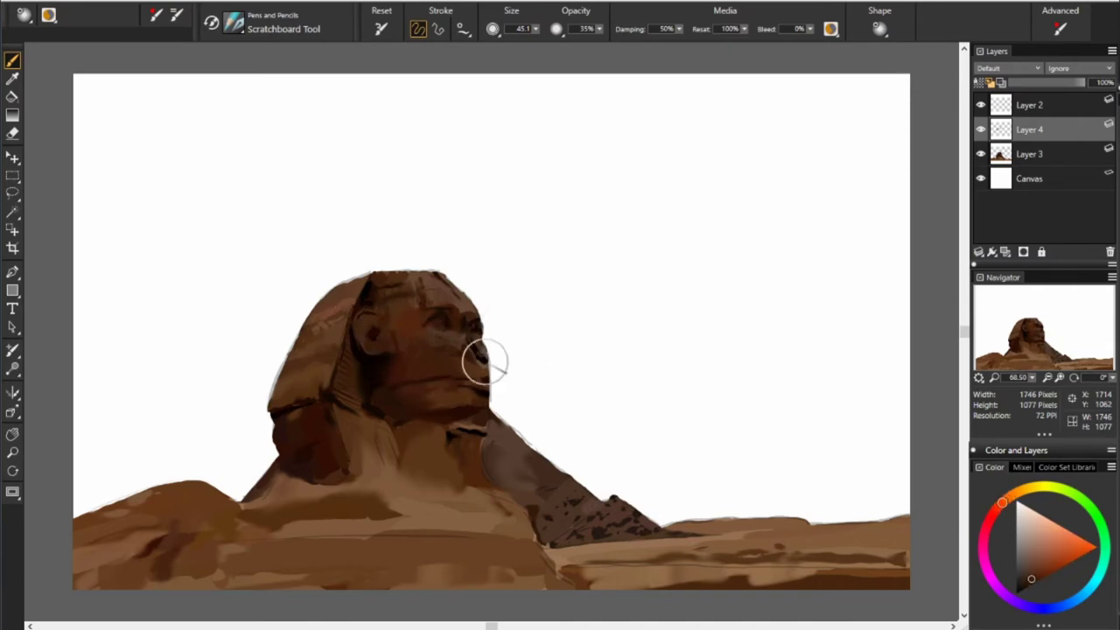
left_click(438, 359, "alt")
left_click(363, 342, "alt")
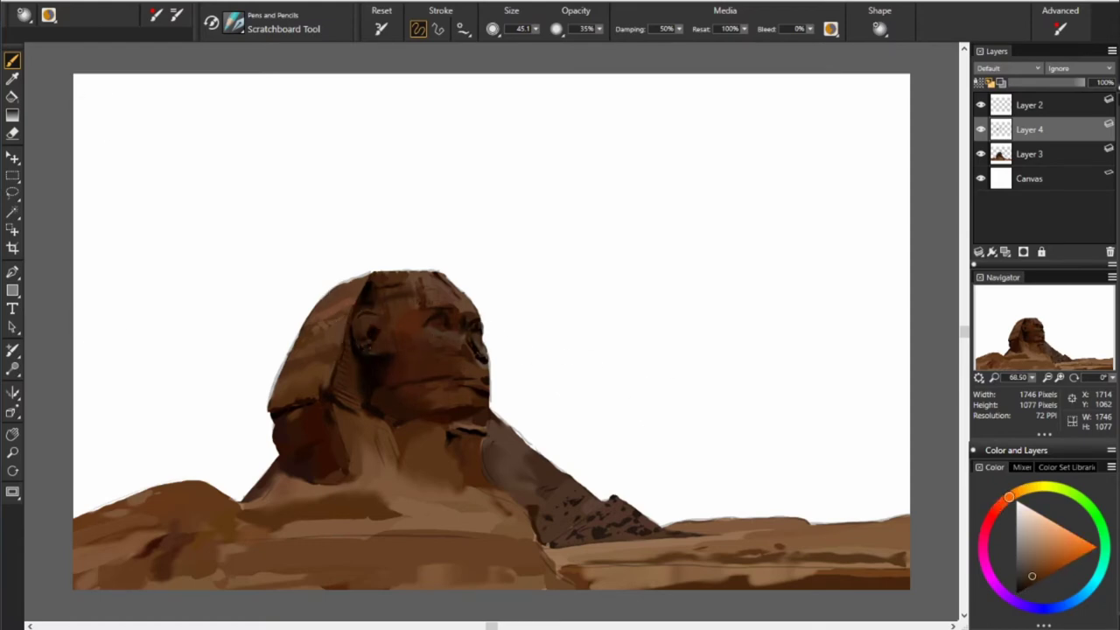
left_click(370, 352, "alt")
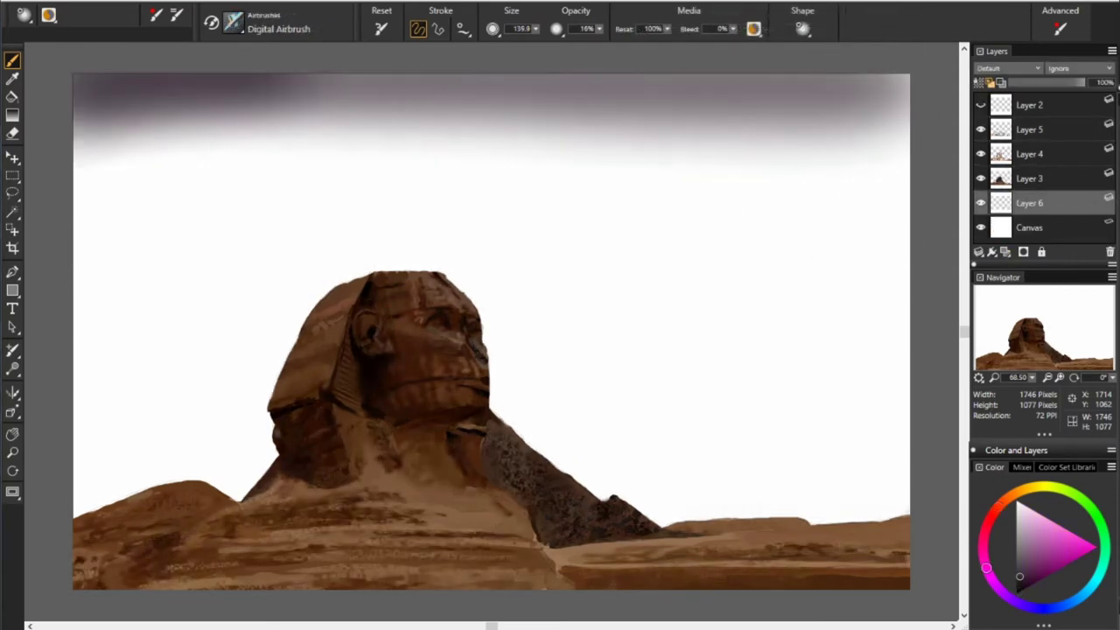
- Airbrush dark tone across the upper sky down to the Sphinx's head, at size about 198
left_click_drag(901, 96, 362, 113)
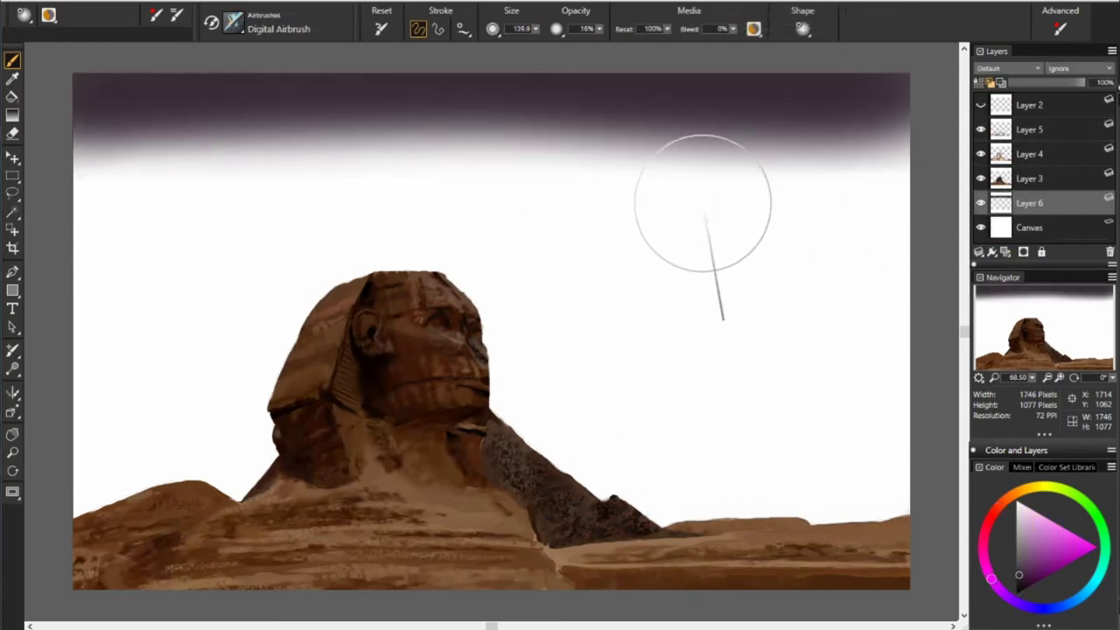
mouse_move(702, 203)
left_mouse_down()
mouse_move(78, 201)
mouse_move(910, 245)
mouse_move(173, 186)
left_mouse_up()
mouse_move(875, 210)
left_mouse_down()
mouse_move(79, 271)
mouse_move(866, 335)
mouse_move(79, 315)
left_mouse_up()
left_click(125, 262, "alt")
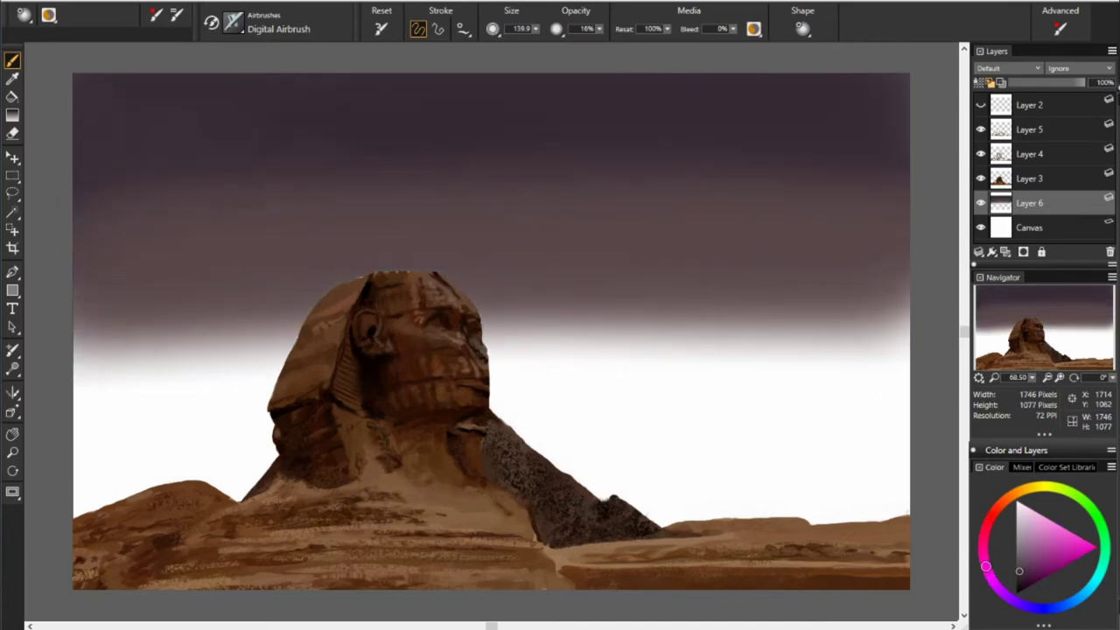
left_click_drag(674, 204, 730, 282)
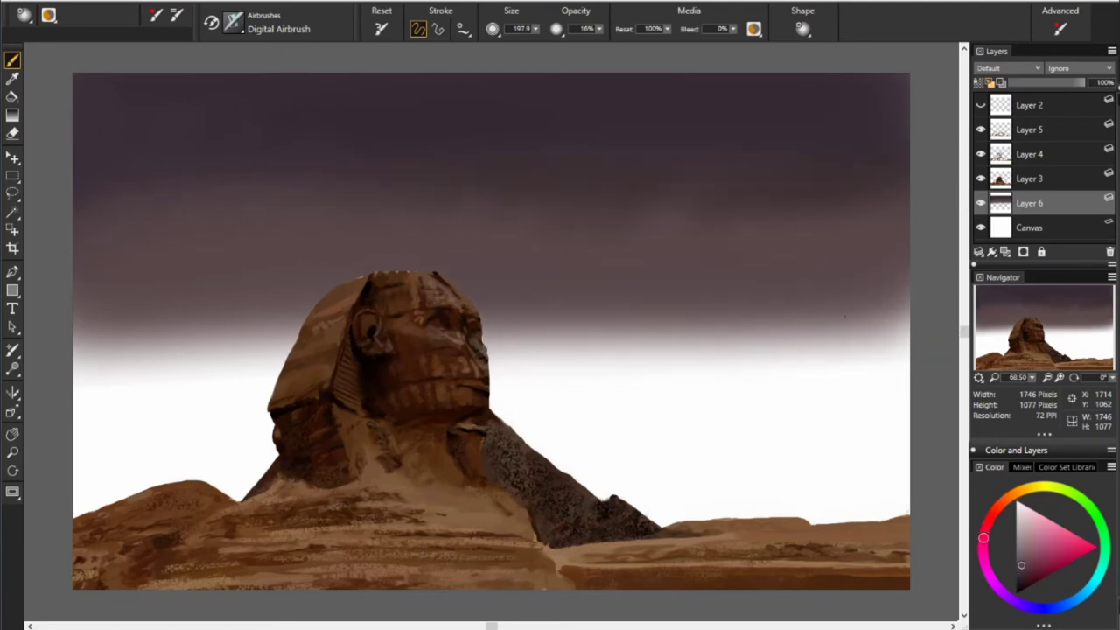
mouse_move(490, 262)
left_mouse_down()
mouse_move(874, 288)
mouse_move(530, 295)
left_mouse_up()
left_click(362, 219, "alt")
left_click_drag(362, 219, 105, 228)
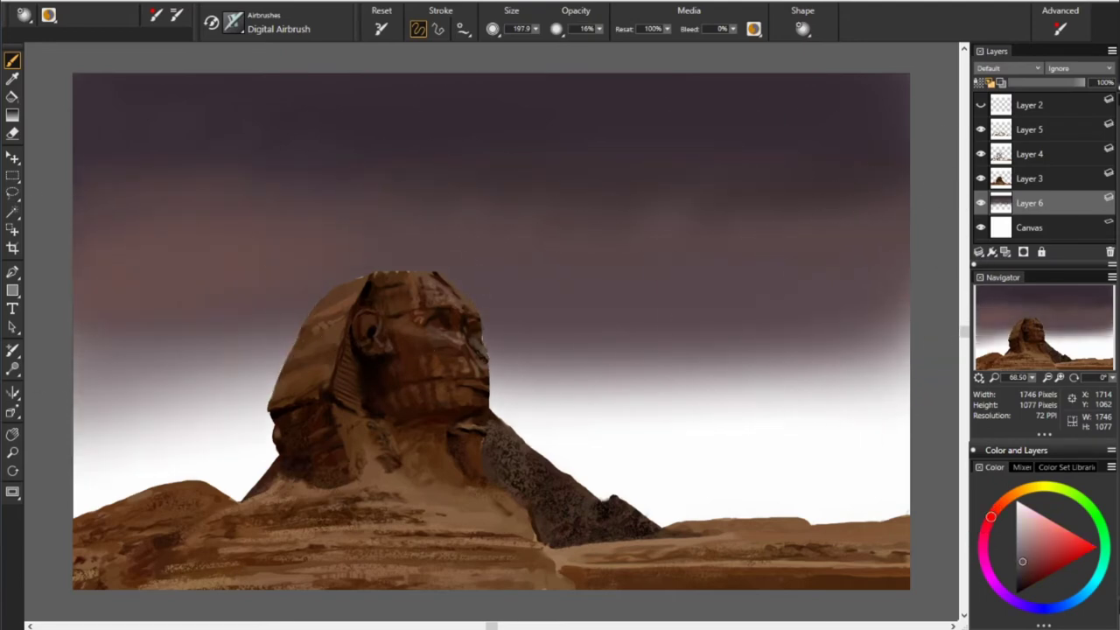
- Repaint the upper-left, middle and right sky bands in purple and magenta tones
left_click(169, 126, "alt")
left_click_drag(297, 157, 131, 147)
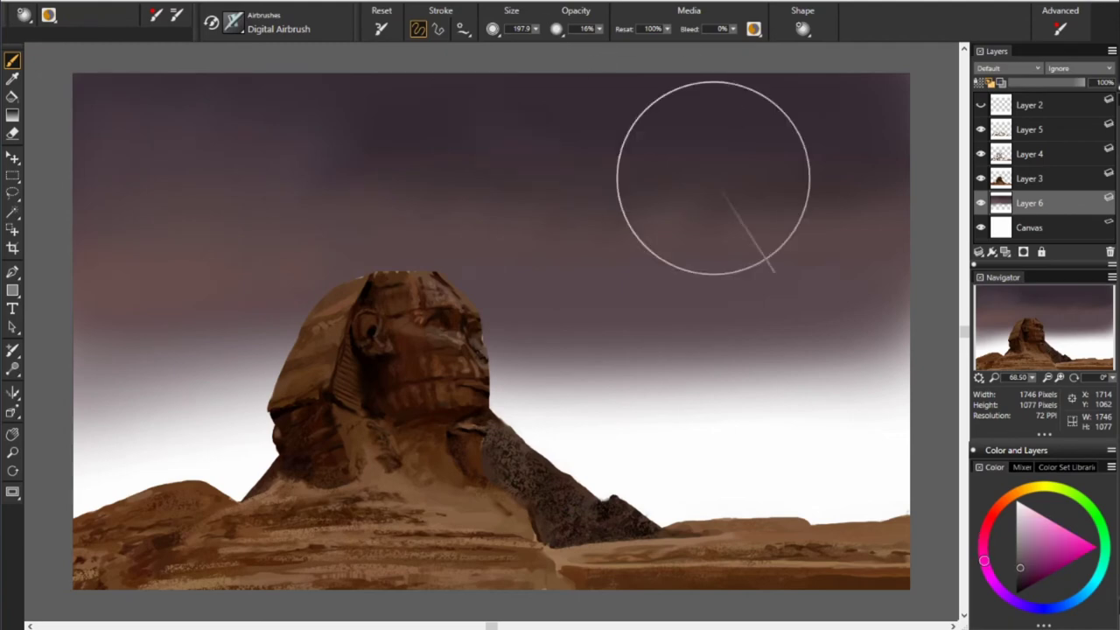
left_click_drag(578, 122, 831, 219)
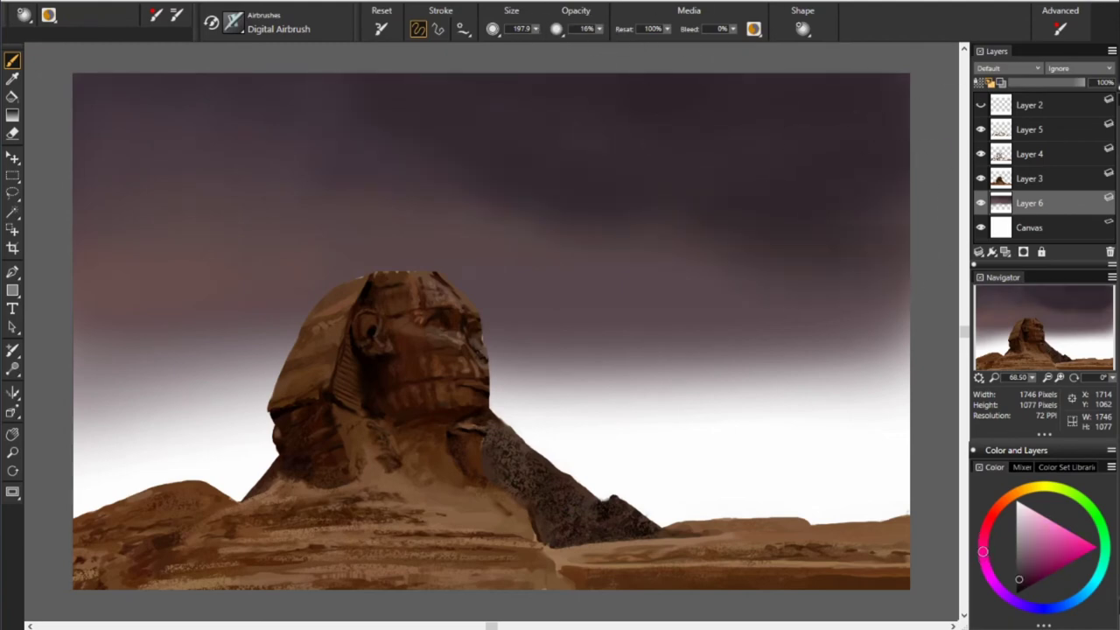
left_click_drag(595, 227, 739, 279)
left_click(386, 157, "alt")
left_click(253, 87, "alt")
left_click_drag(227, 88, 280, 92)
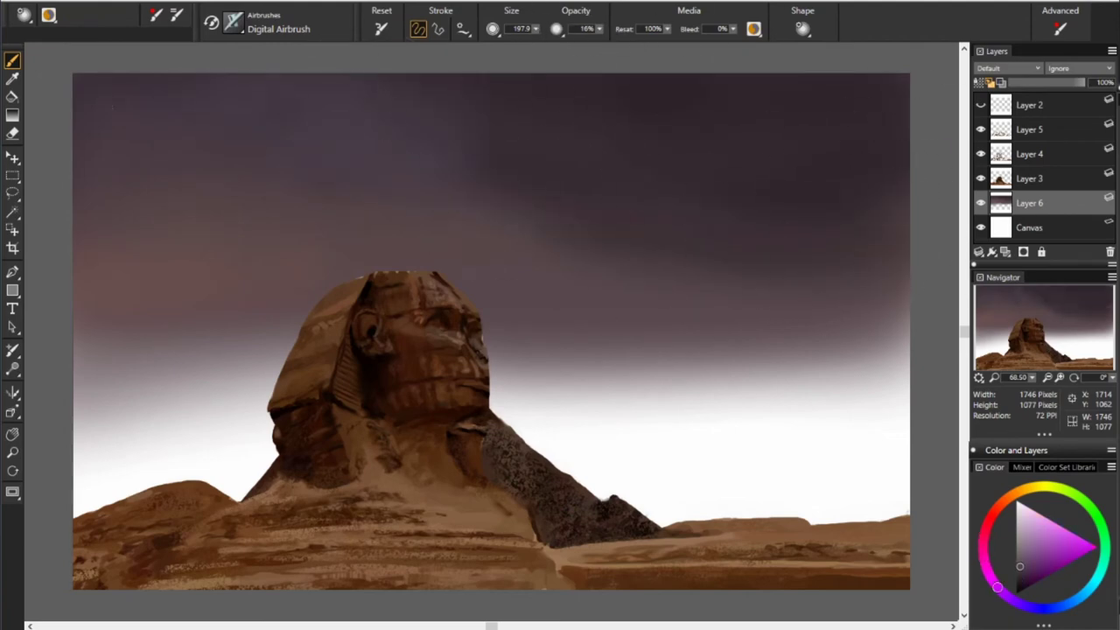
left_click(630, 250, "alt")
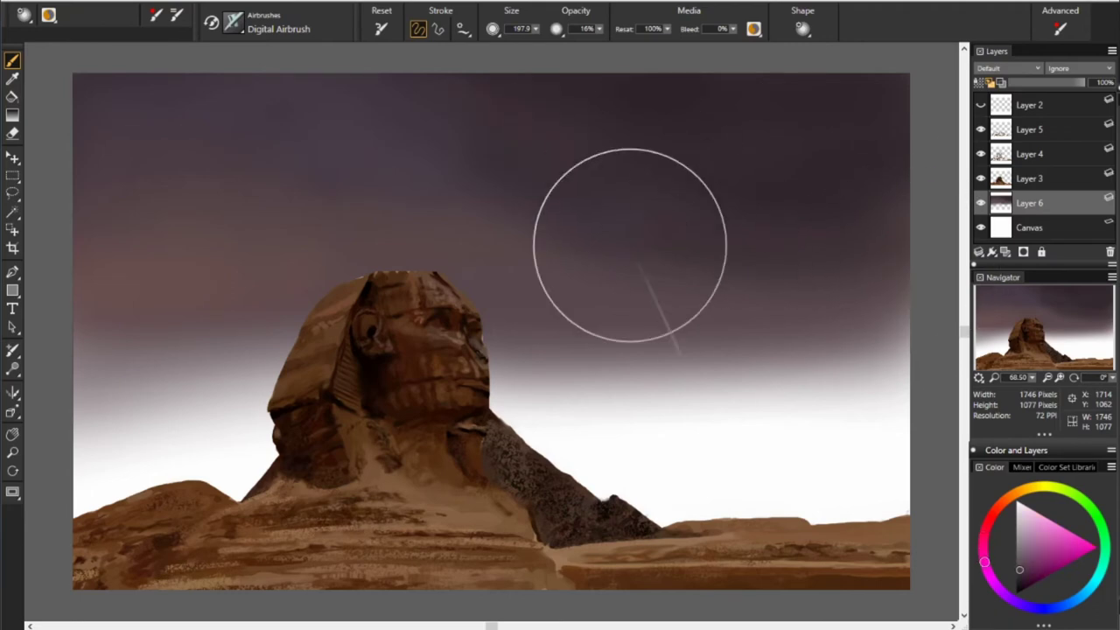
- Spray orange over the left and right horizon sky and cover the Sphinx's left base at size 83
left_click(420, 367, "alt")
mouse_move(902, 350)
left_mouse_down()
mouse_move(105, 385)
mouse_move(700, 394)
left_mouse_up()
left_click_drag(280, 411, 78, 463)
left_click_drag(271, 437, 79, 508)
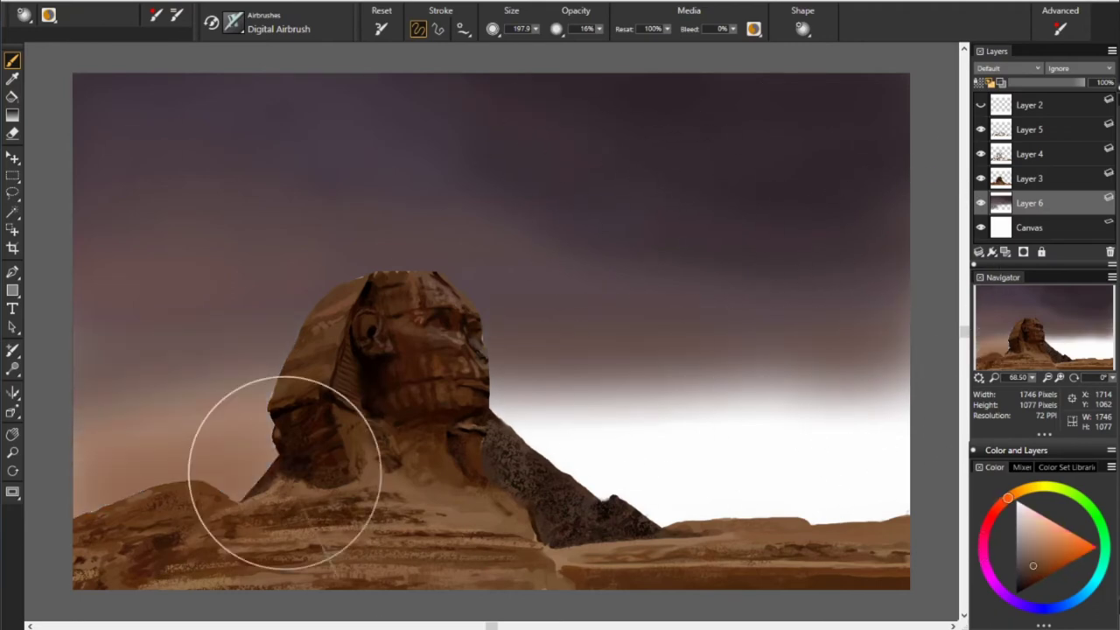
key("[")
key("[")
key("[")
mouse_move(297, 477)
left_mouse_down()
mouse_move(282, 492)
mouse_move(302, 472)
left_mouse_up()
left_click(700, 493, "alt")
left_click(472, 389, "alt")
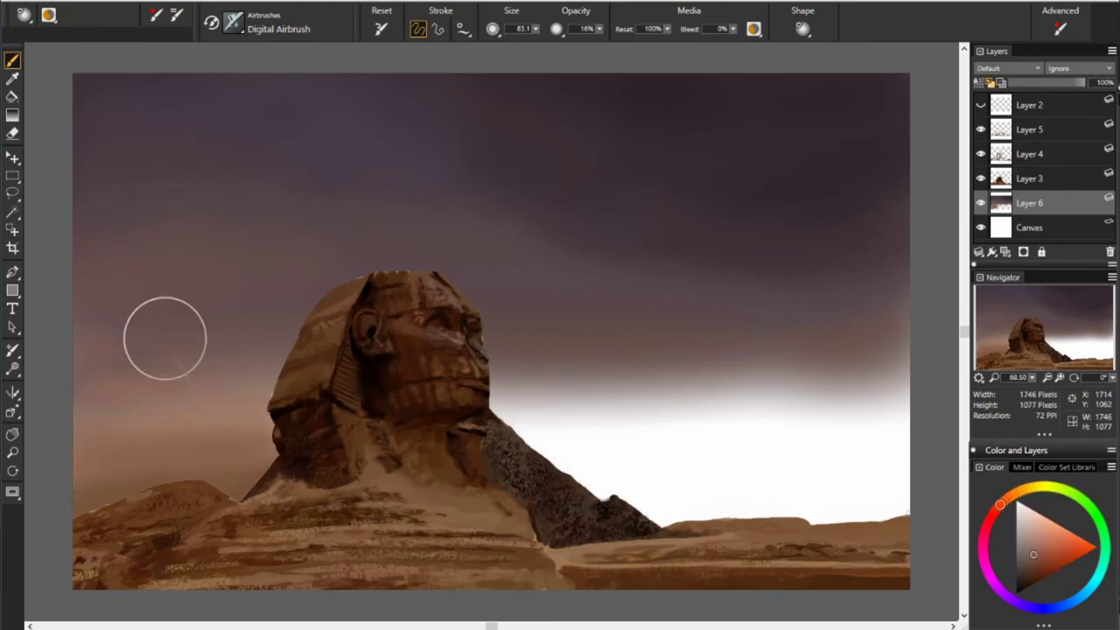
- At size 111, spray muted brown haze beside the pyramid, then a yellow-orange glow to its right
key("bracketright")
left_click(421, 415, "alt")
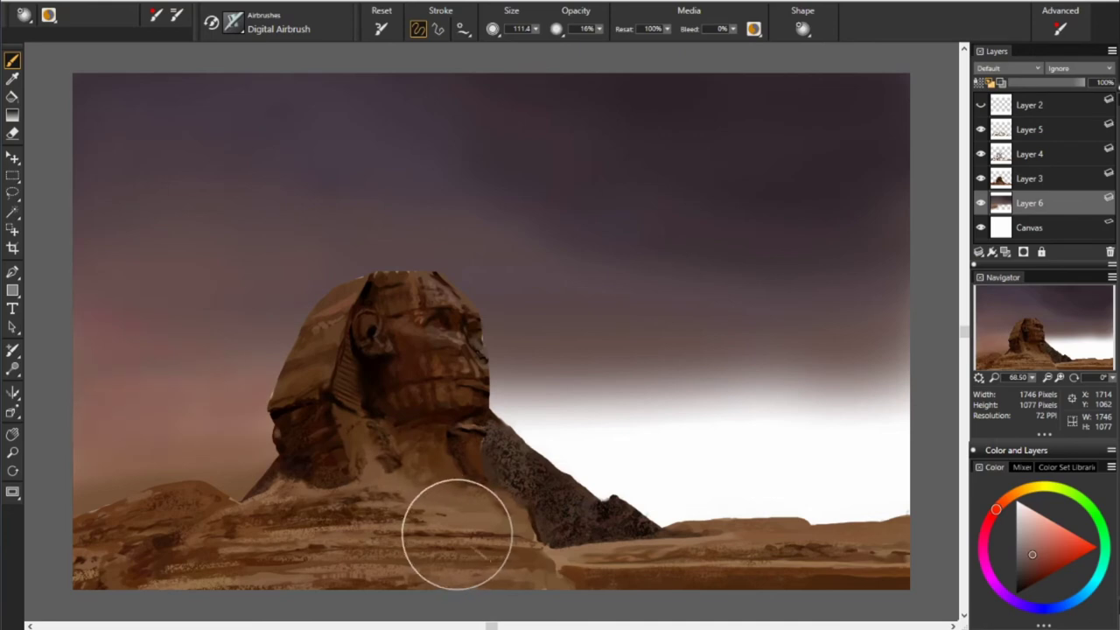
left_click(458, 530, "alt")
left_click(554, 457, "alt")
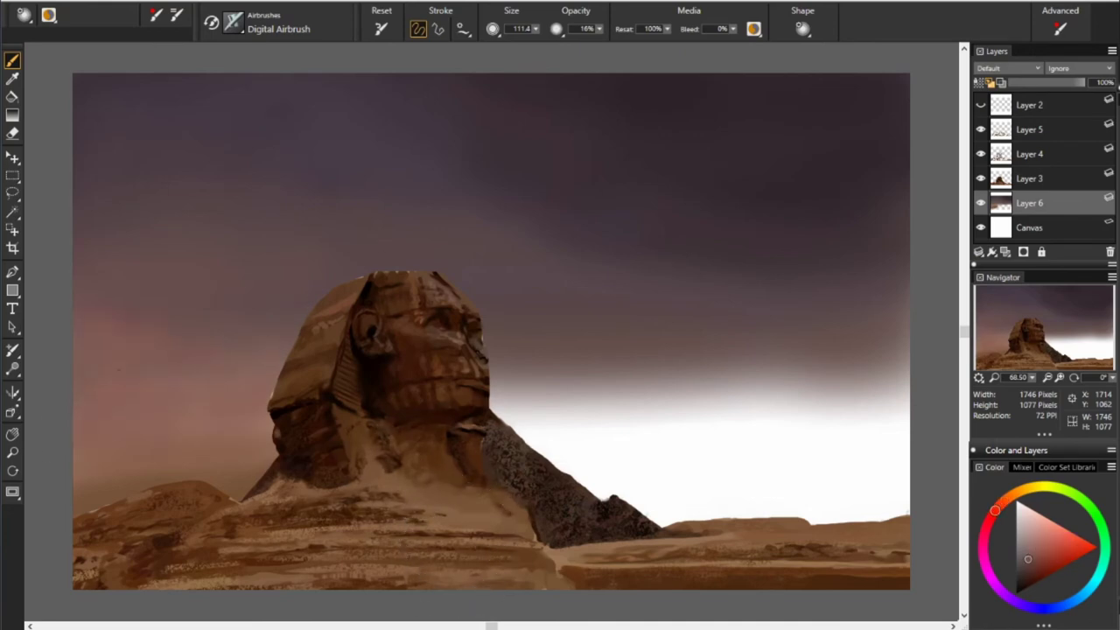
mouse_move(499, 475)
left_mouse_down()
mouse_move(537, 400)
mouse_move(662, 482)
left_mouse_up()
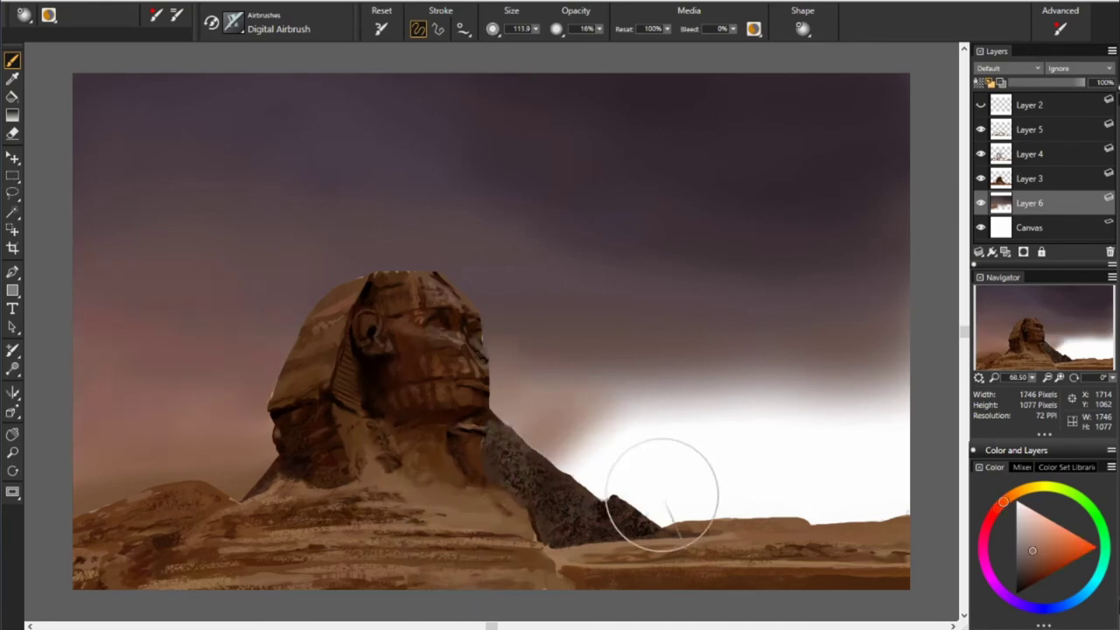
left_click(501, 398, "alt")
left_click_drag(999, 505, 1017, 492)
mouse_move(745, 425)
left_mouse_down()
mouse_move(705, 430)
mouse_move(822, 368)
mouse_move(897, 416)
mouse_move(586, 420)
left_mouse_up()
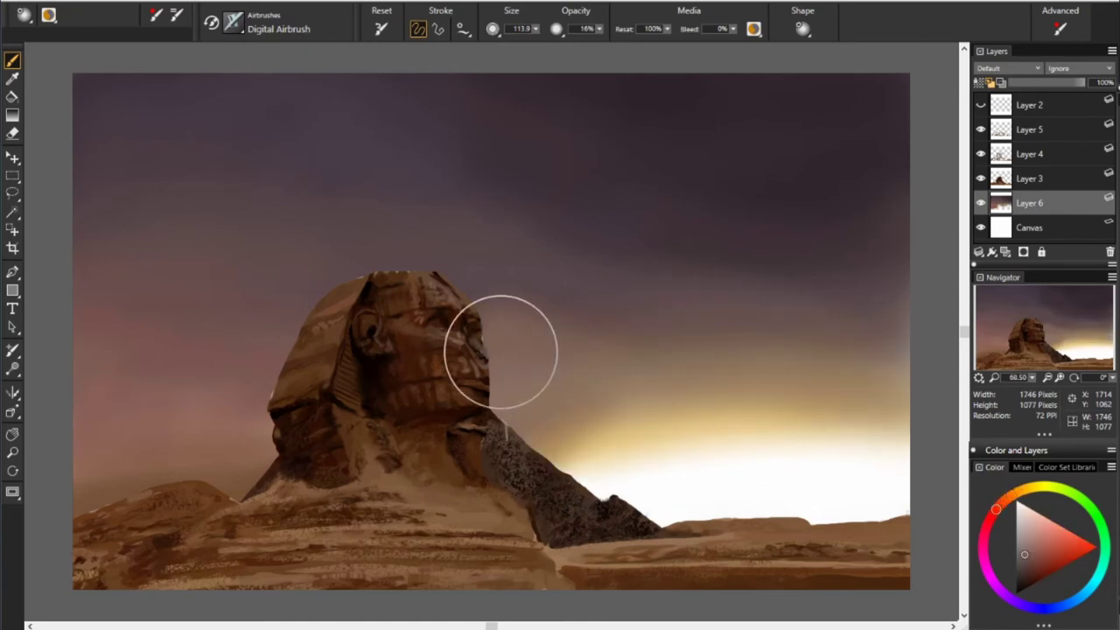
- Spray a bright yellow glow along and across the horizon
left_click_drag(983, 540, 1039, 486)
left_click(1079, 538)
mouse_move(612, 472)
left_mouse_down()
mouse_move(910, 486)
mouse_move(761, 486)
left_mouse_up()
left_click_drag(854, 516, 770, 516)
- Blend muted orange, red, pinkish and brown haze into the sky around the Sphinx
left_click(866, 458, "alt")
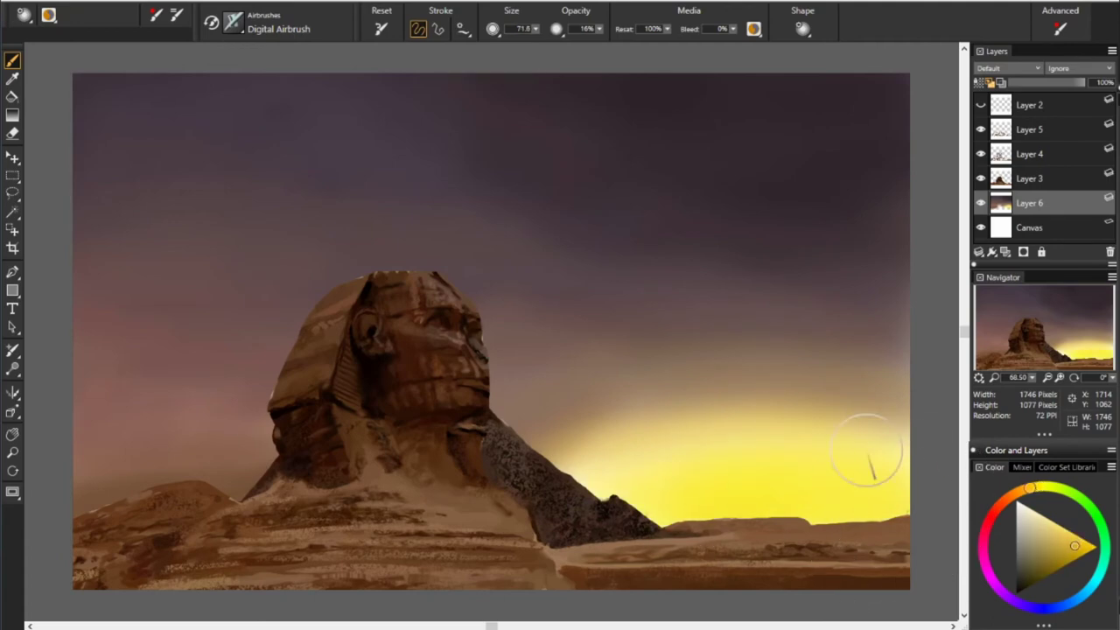
left_click_drag(593, 402, 623, 499)
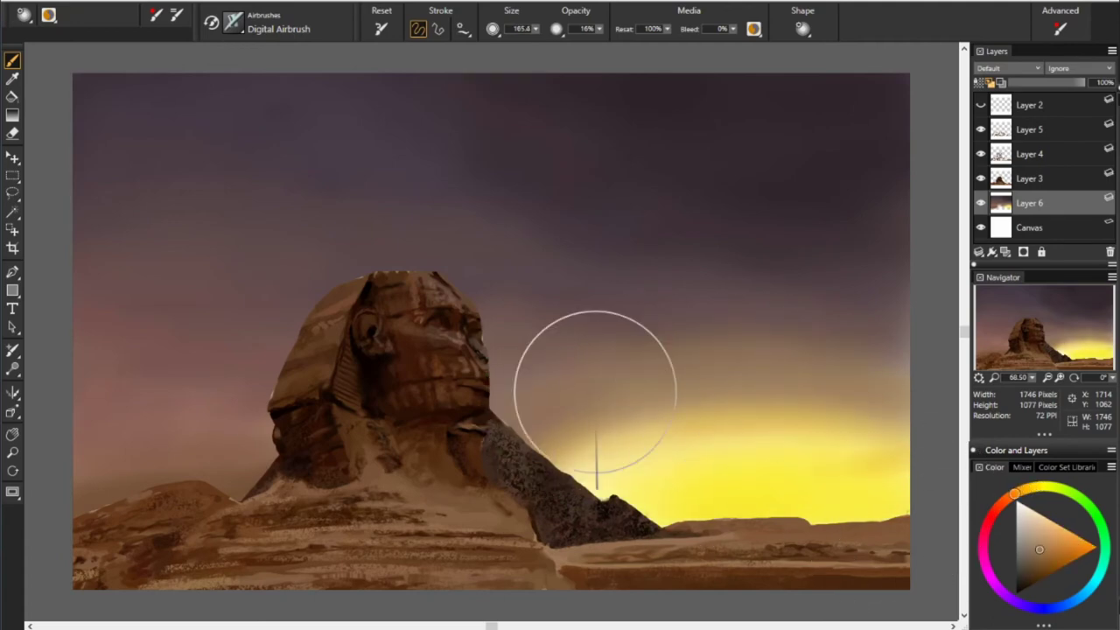
left_click(994, 512)
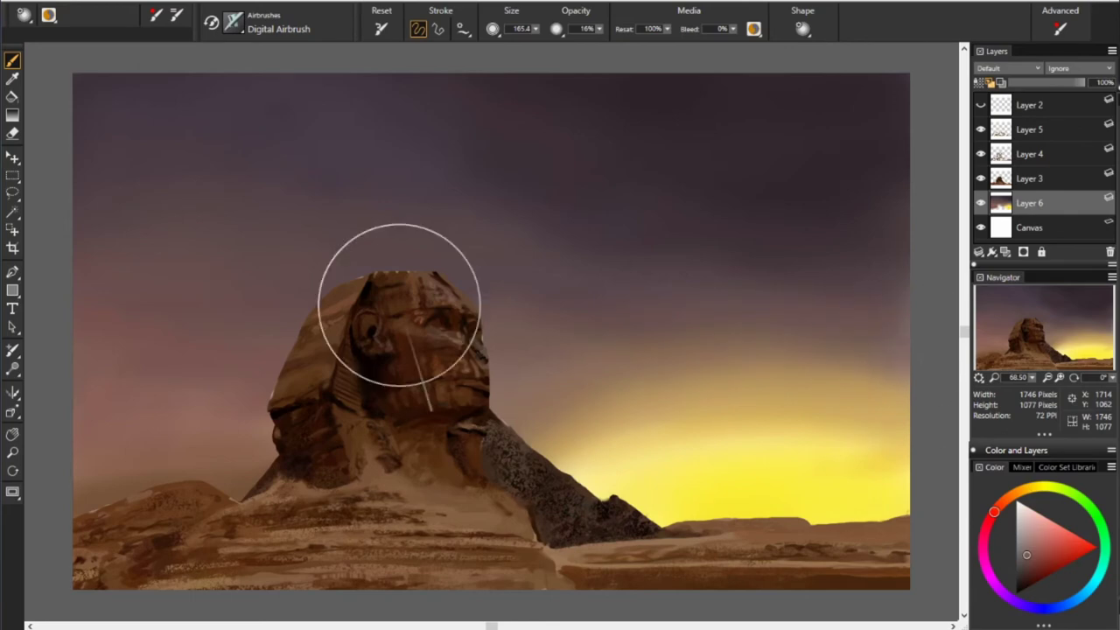
left_click(399, 317, "alt")
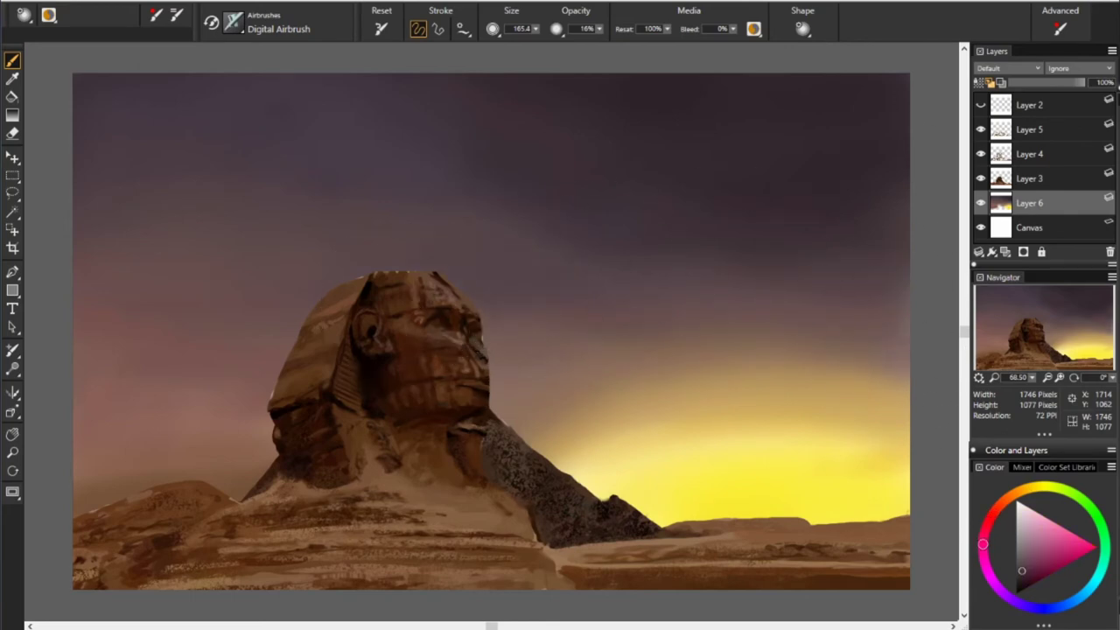
left_click(255, 497, "alt")
key("bracketleft")
key("bracketleft")
key("bracketleft")
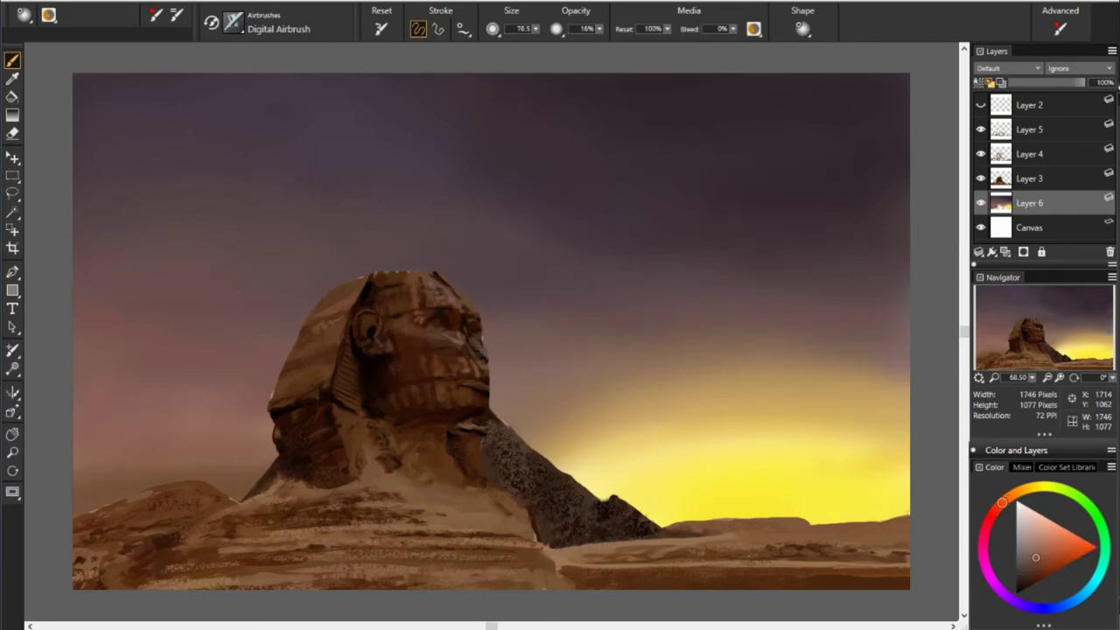
left_click(455, 525, "alt")
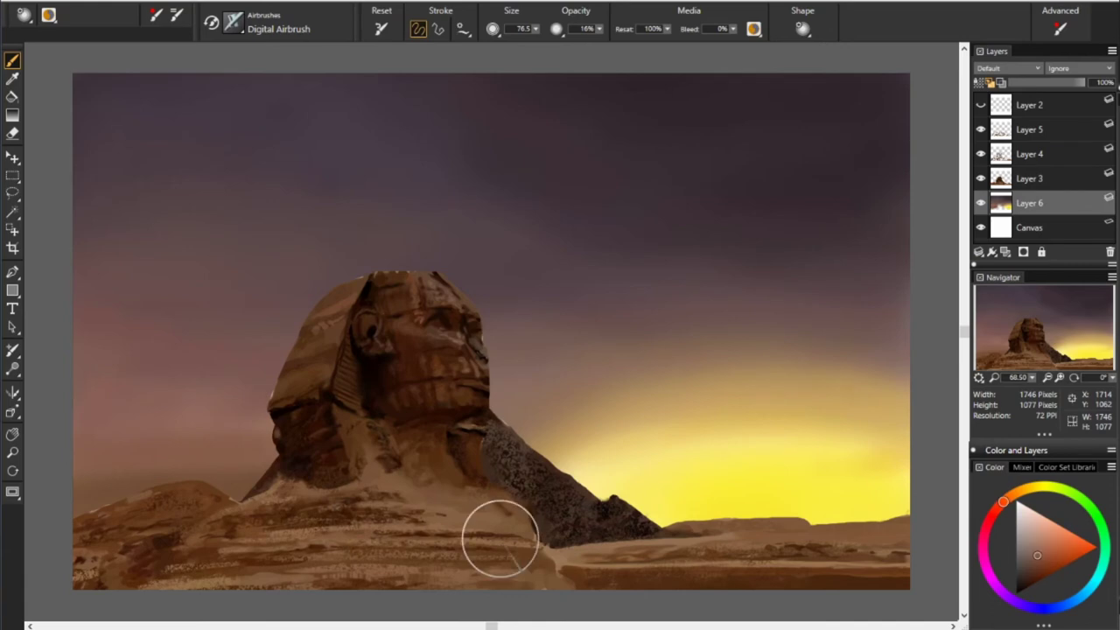
left_click(1050, 179)
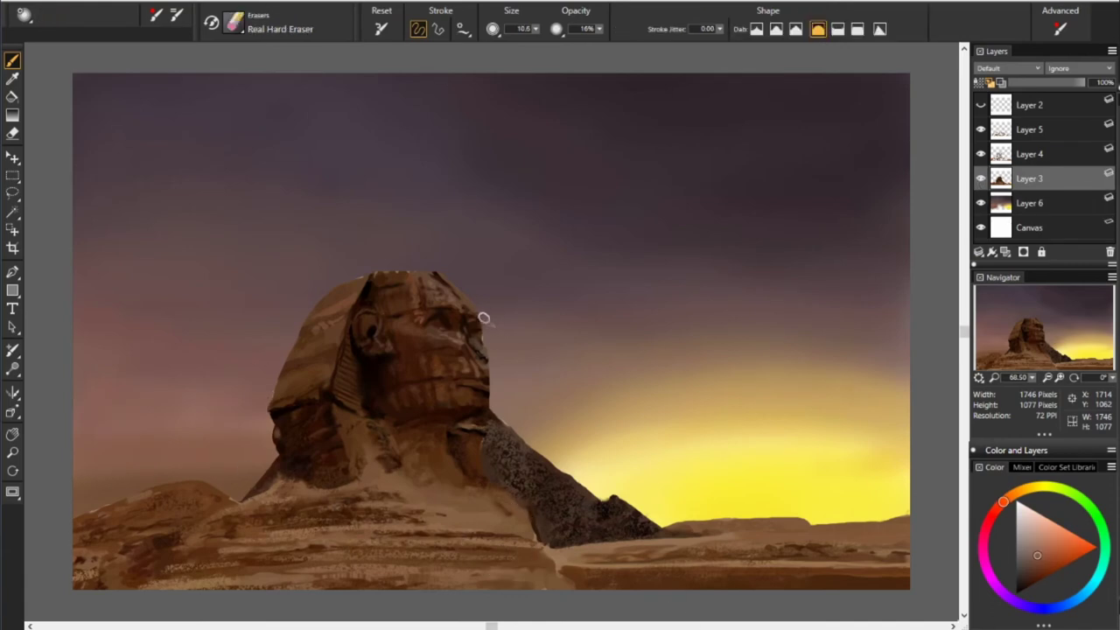
- Redraw the pyramid's peak and right edge darker with the Scratchboard Tool, then add Layer 7
key("F1")
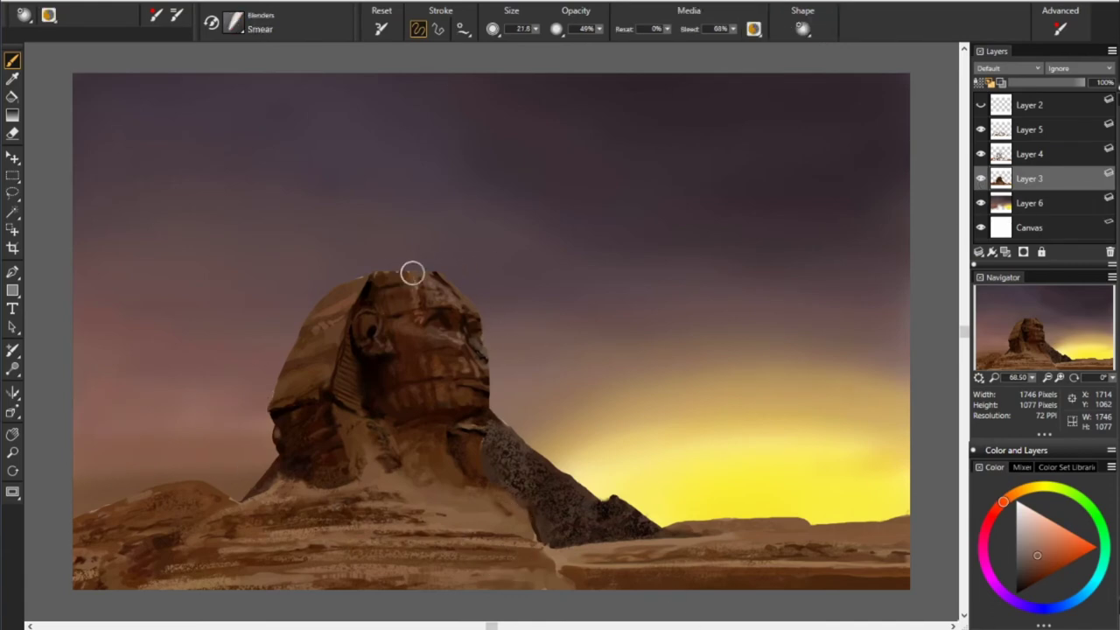
key("F2")
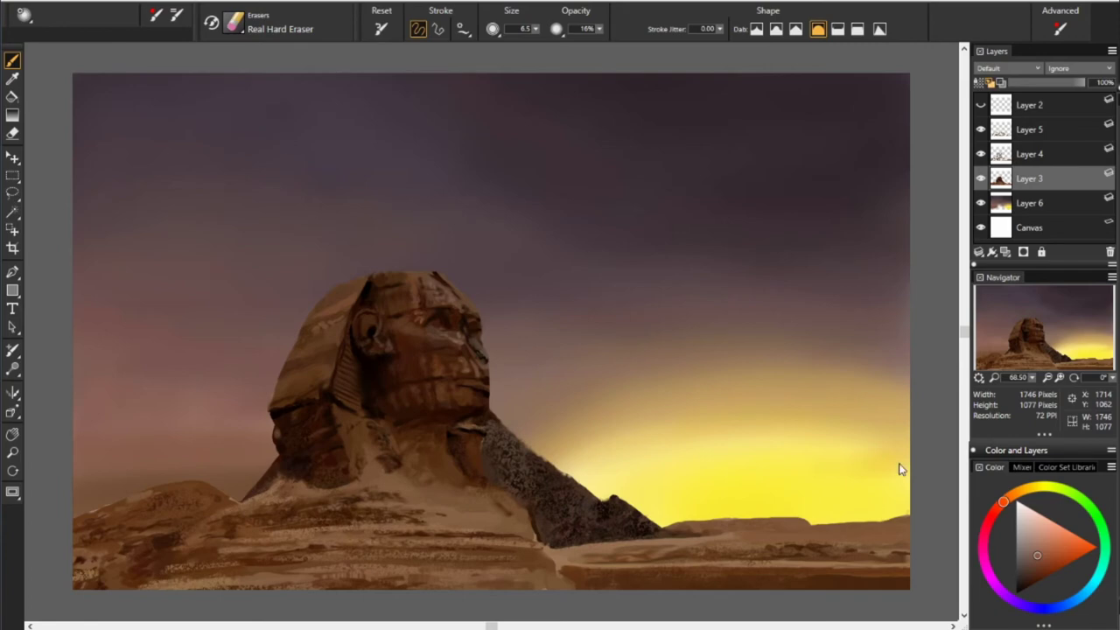
key("F3")
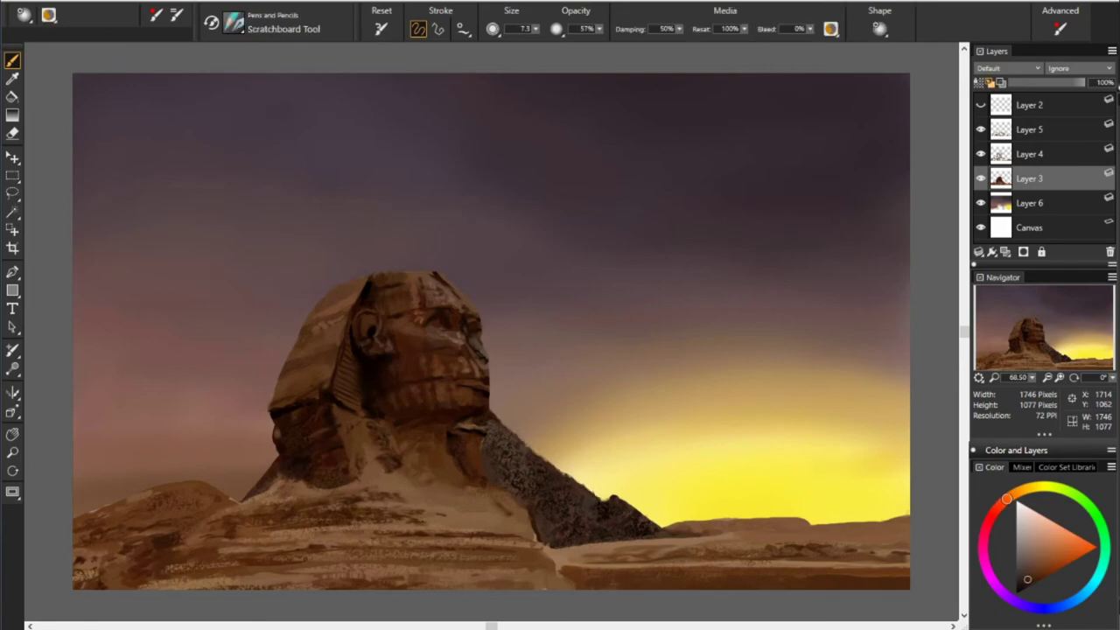
left_click_drag(615, 495, 654, 524)
left_click(456, 310, "alt")
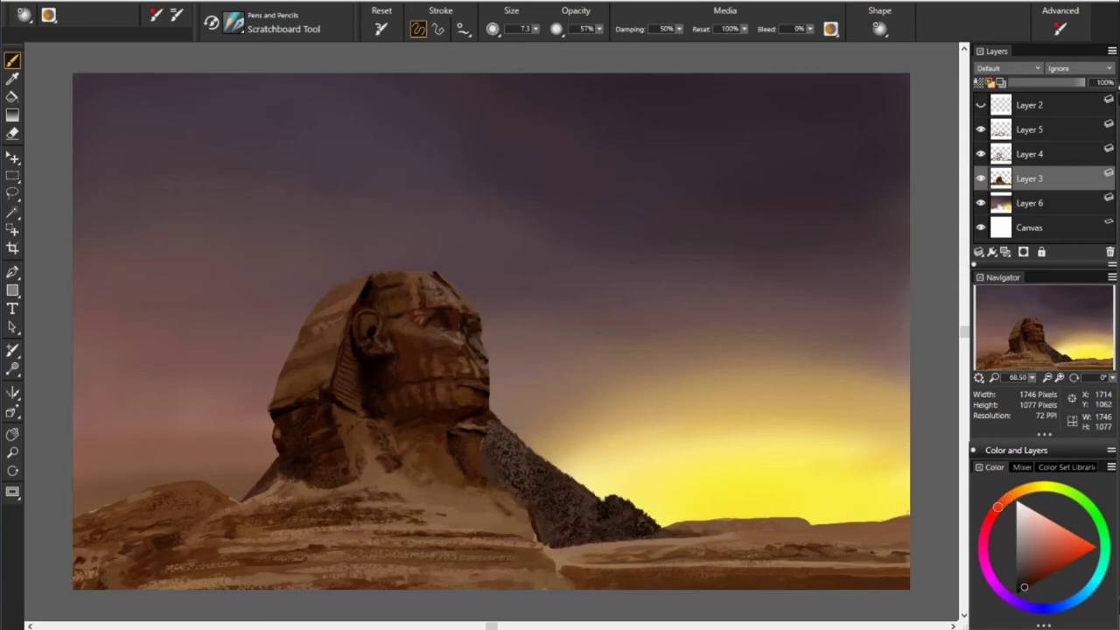
left_click(425, 260, "alt")
left_click(472, 282, "alt")
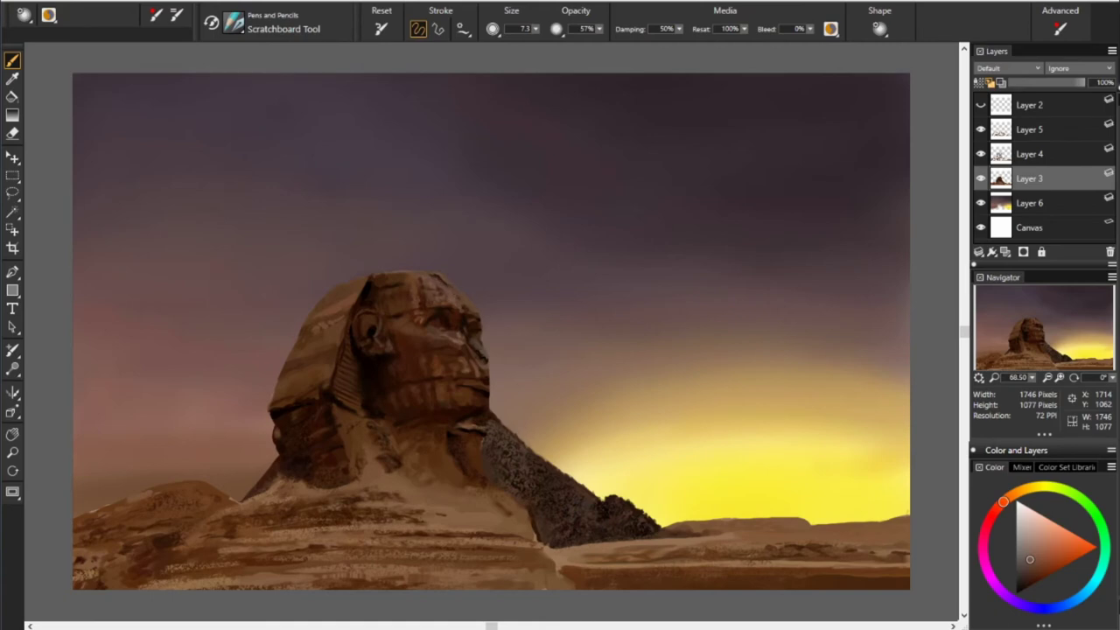
key("ctrl+shift+n")
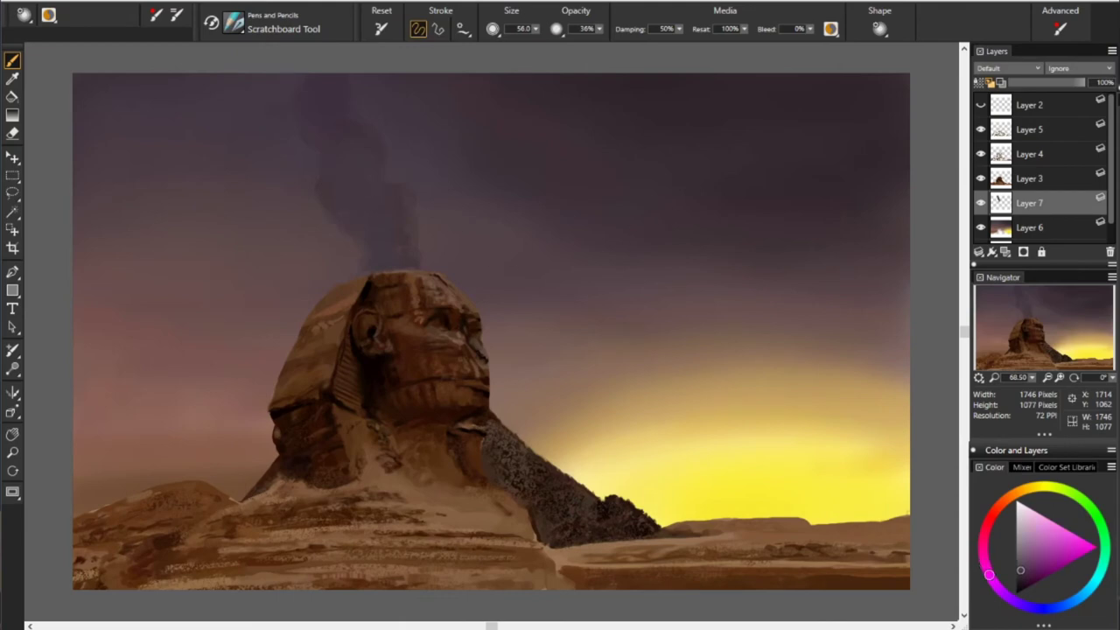
- Dab pale purple puffs from the Sphinx's head to the canvas top, plus a fainter wisp beside it
mouse_move(317, 233)
left_mouse_down()
mouse_move(365, 258)
mouse_move(330, 179)
left_mouse_up()
left_click_drag(301, 131, 271, 78)
left_click_drag(328, 206, 310, 123)
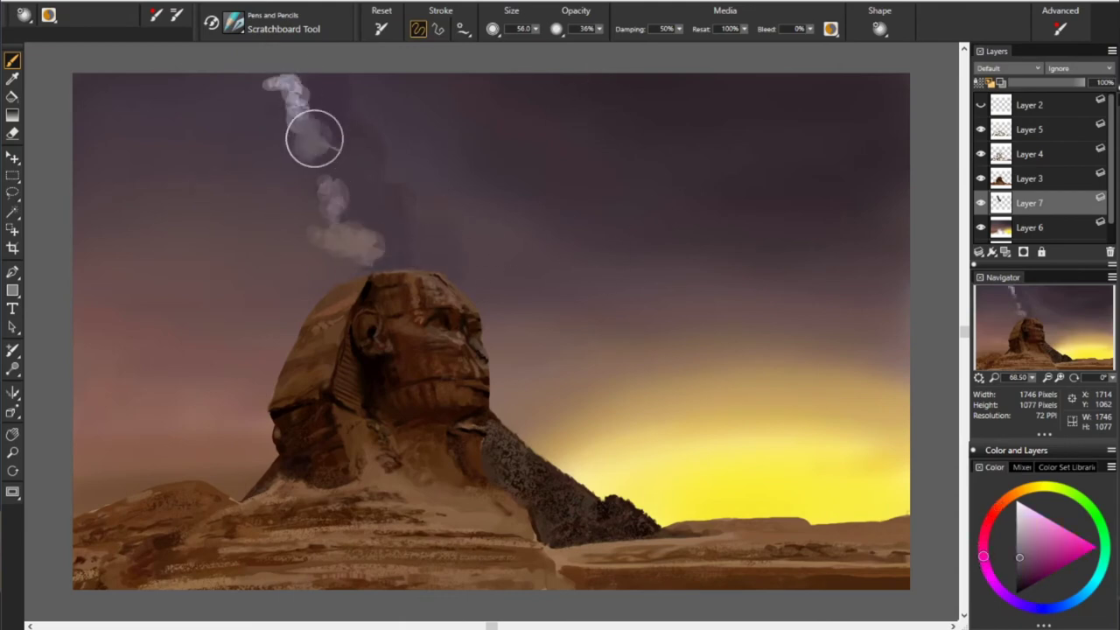
mouse_move(289, 83)
left_mouse_down()
mouse_move(236, 101)
mouse_move(308, 210)
mouse_move(280, 246)
mouse_move(346, 249)
left_mouse_up()
mouse_move(315, 289)
left_mouse_down()
mouse_move(324, 307)
mouse_move(376, 262)
mouse_move(367, 242)
left_mouse_up()
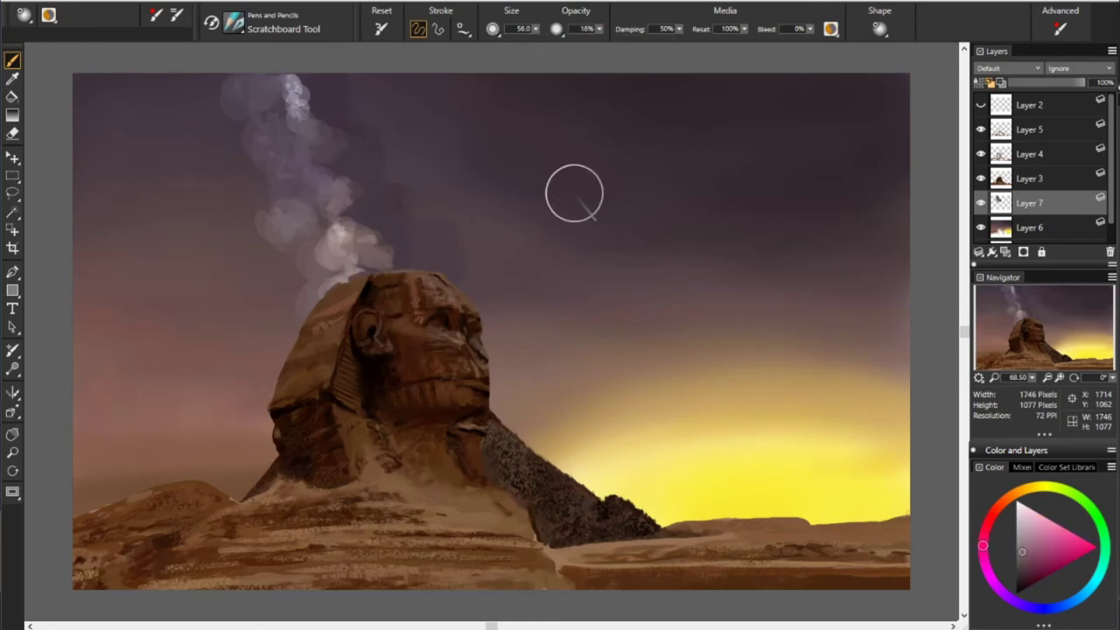
left_click(264, 105, "alt")
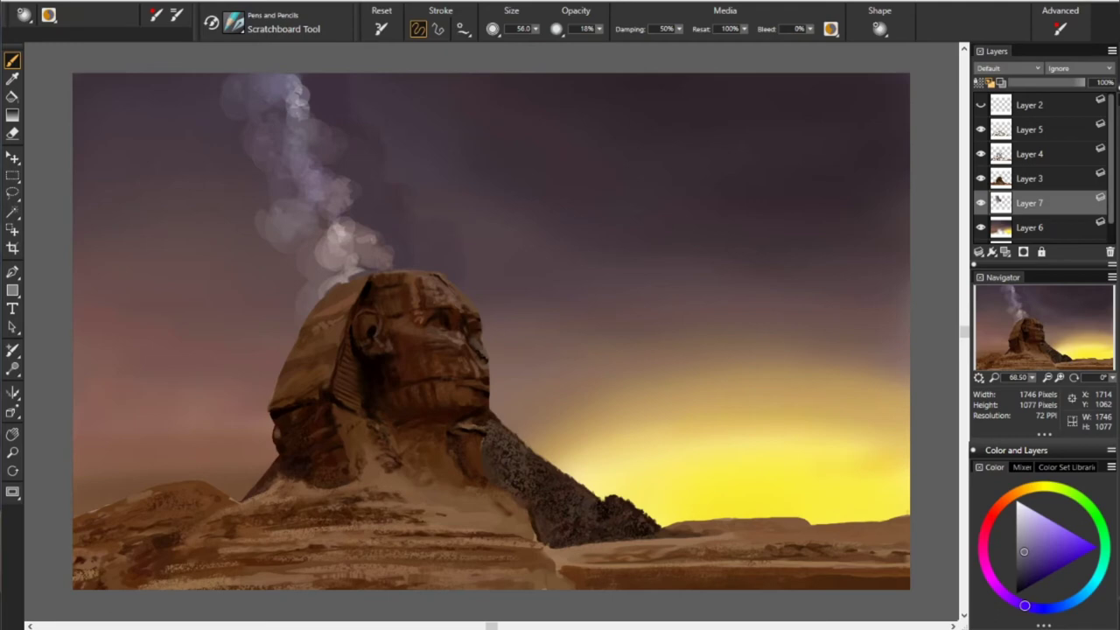
left_click_drag(368, 83, 441, 210)
left_click(607, 215, "alt")
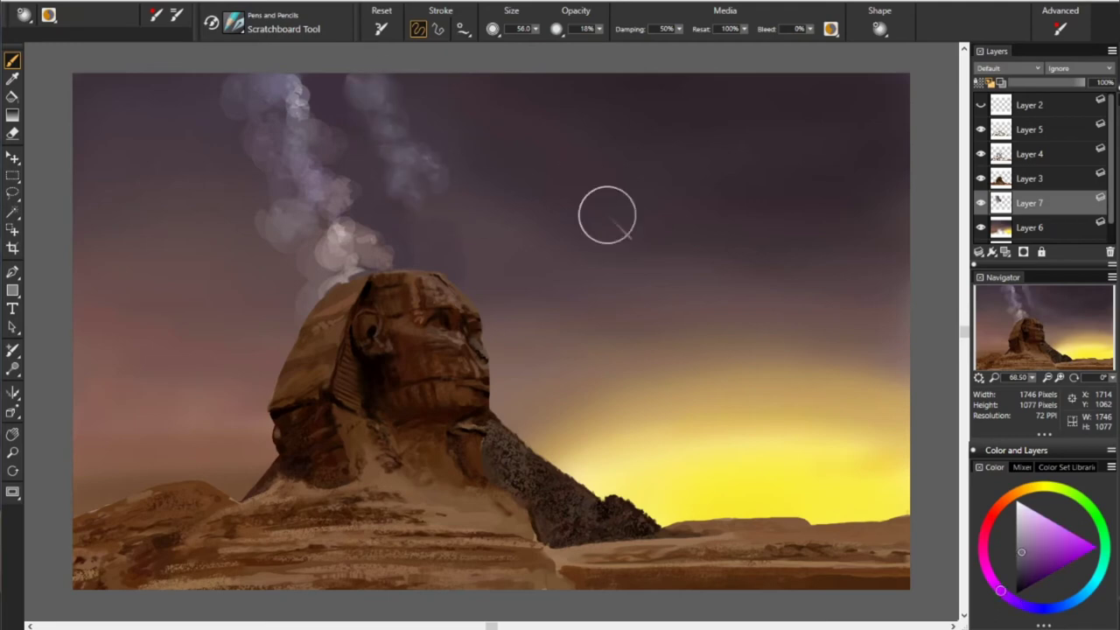
left_click(352, 224, "alt")
- Smear the plume base and upper-left wisp into soft streaks, then add Layer 8 above Layer 5
key("b")
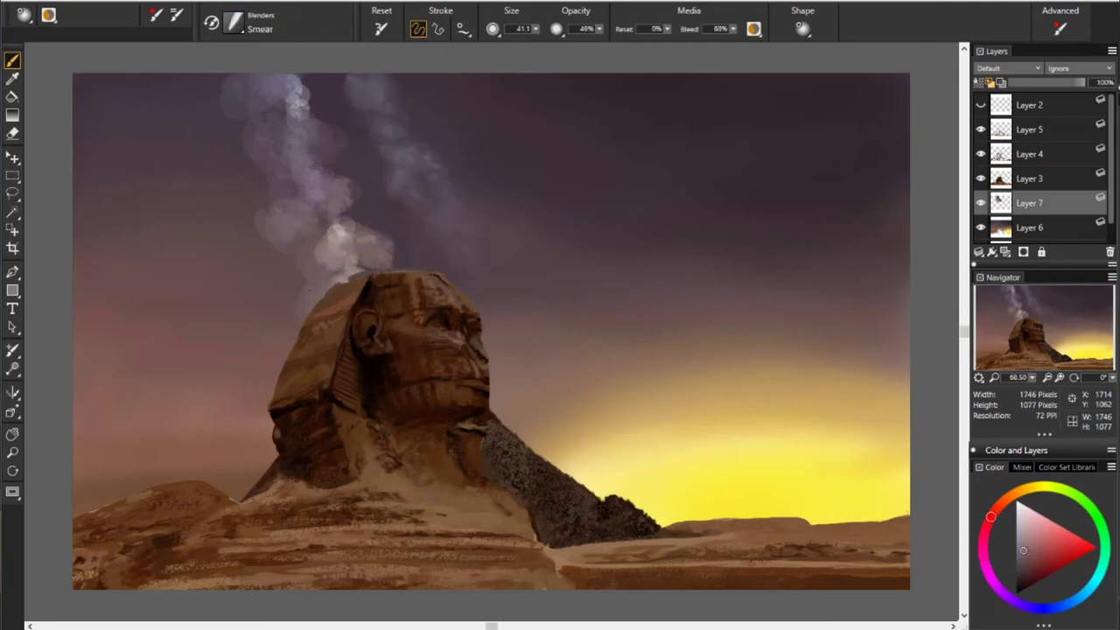
key("]")
left_click_drag(335, 260, 354, 262)
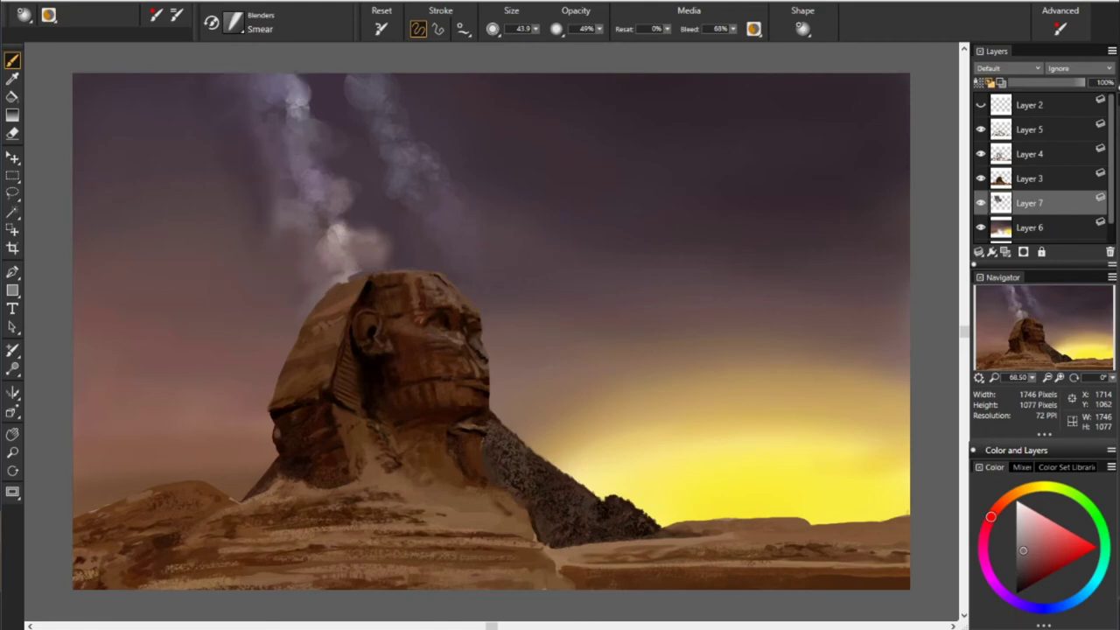
mouse_move(301, 92)
left_mouse_down()
mouse_move(327, 113)
mouse_move(345, 86)
left_mouse_up()
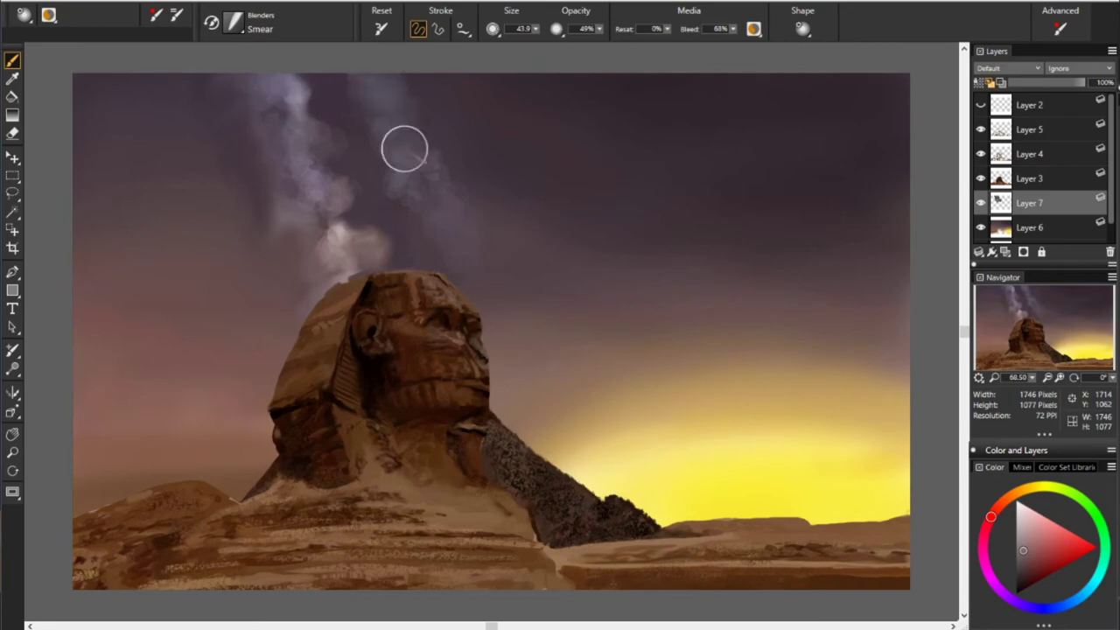
key("]")
key("]")
key("]")
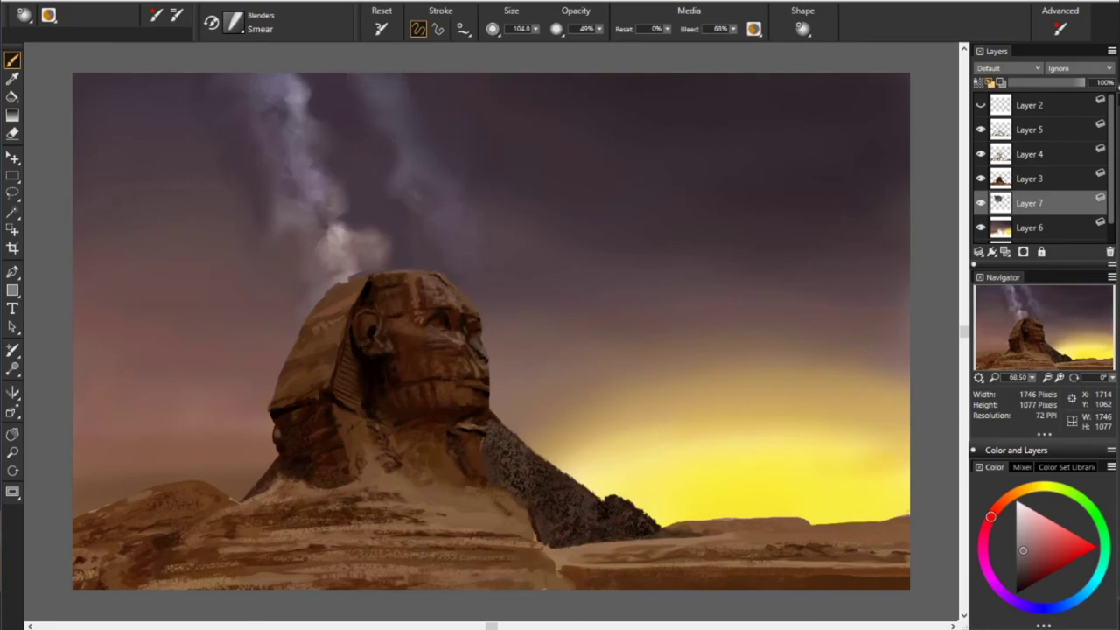
left_click(1043, 131)
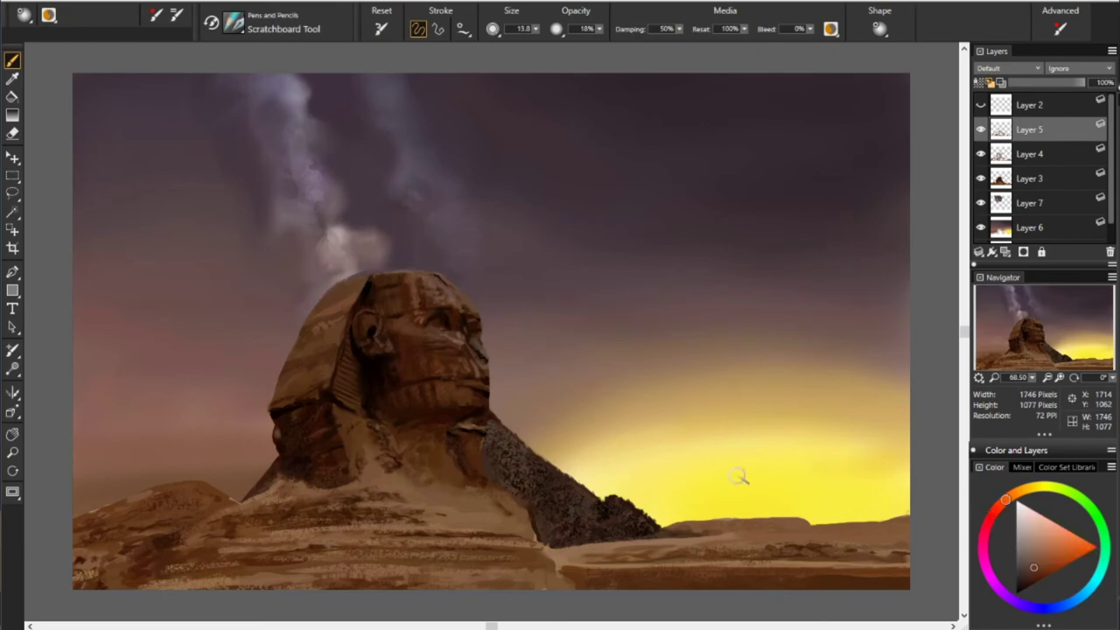
key("]")
key("]")
key("]")
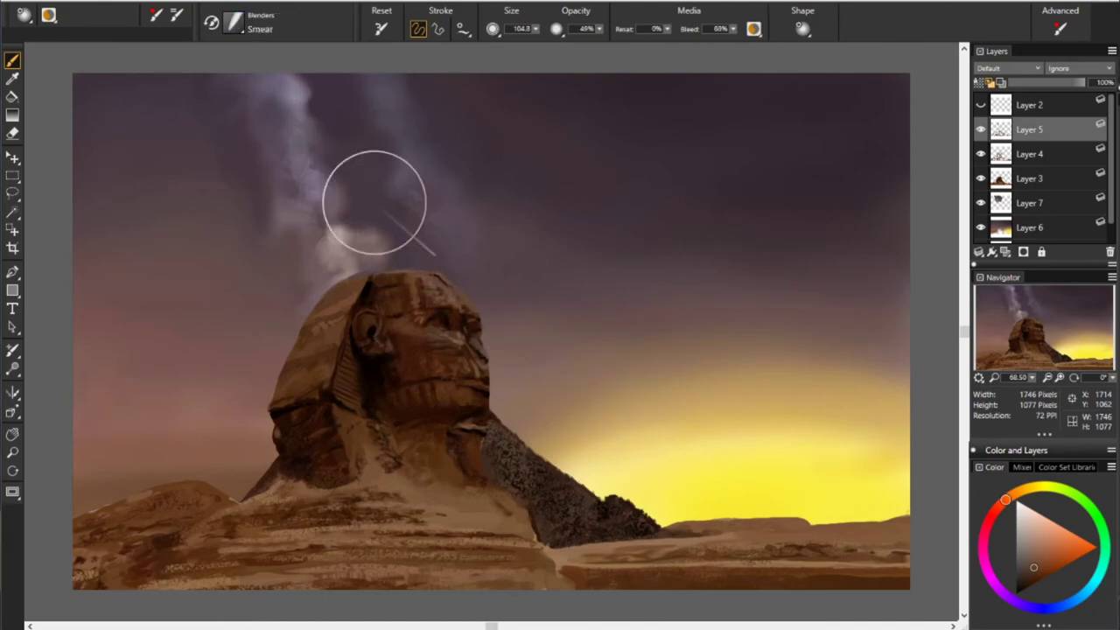
key("ctrl+shift+n")
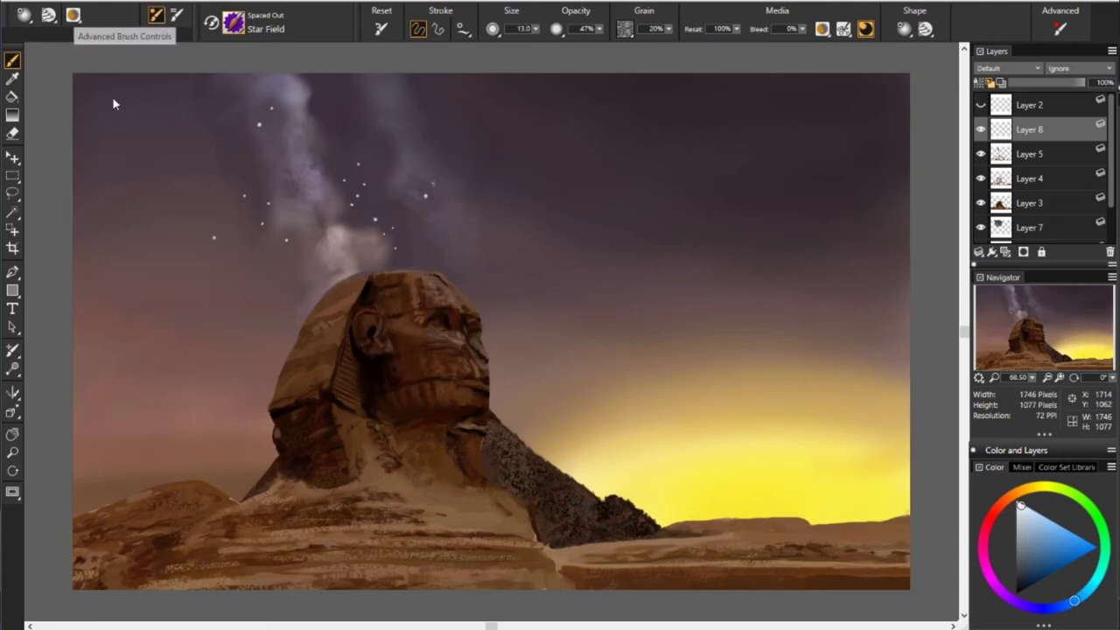
- Turn off Continuous Time Deposition and raise particle chaos while lowering damping
left_click(156, 15)
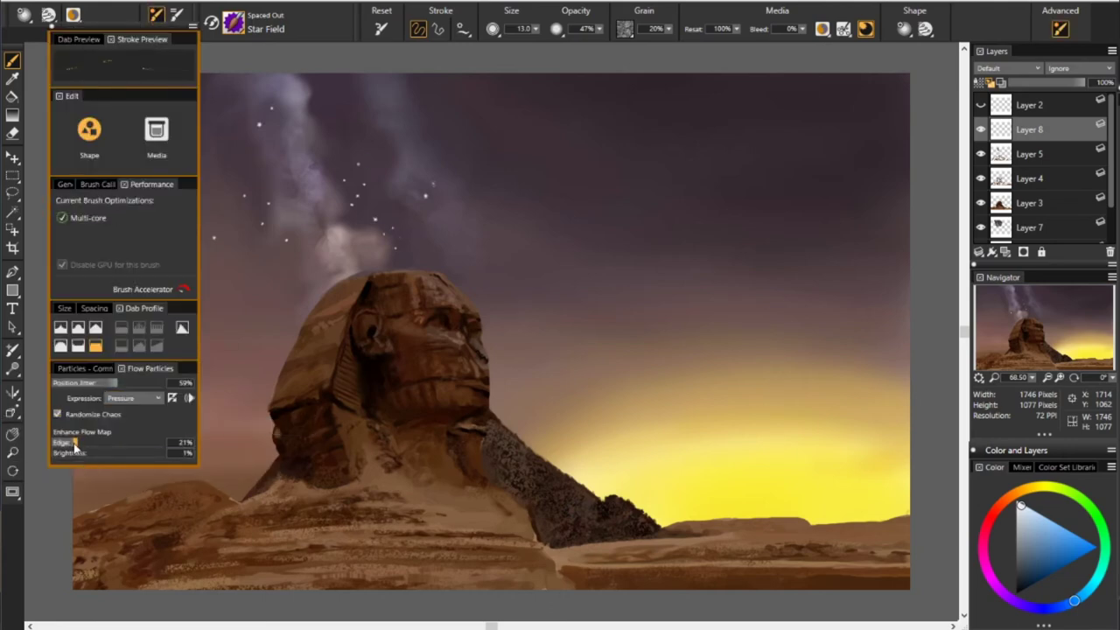
left_click(98, 308)
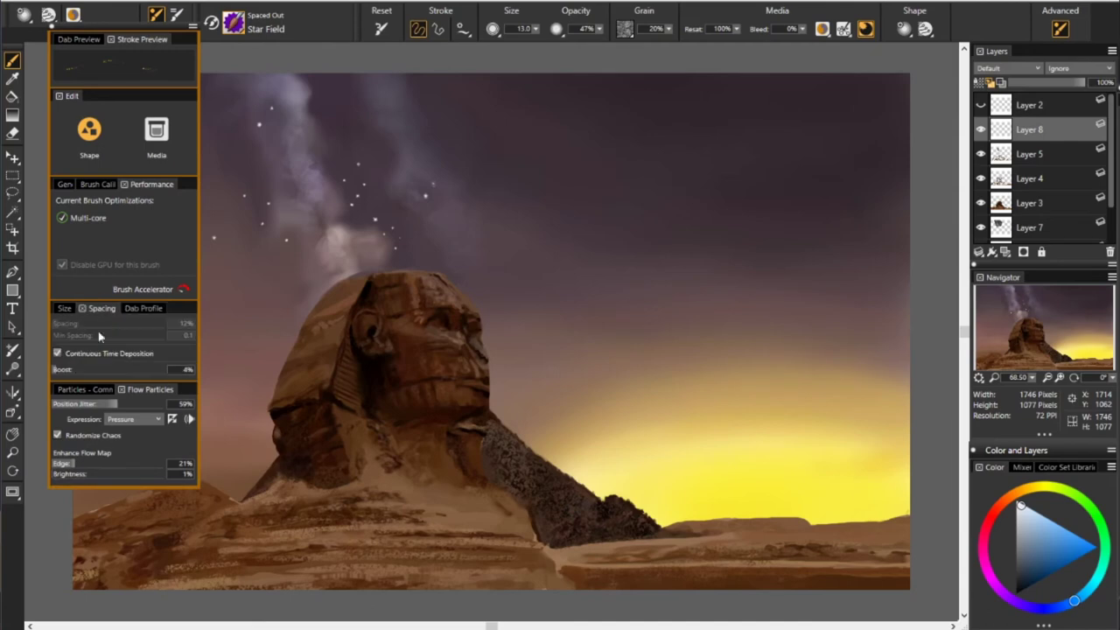
left_click(57, 353)
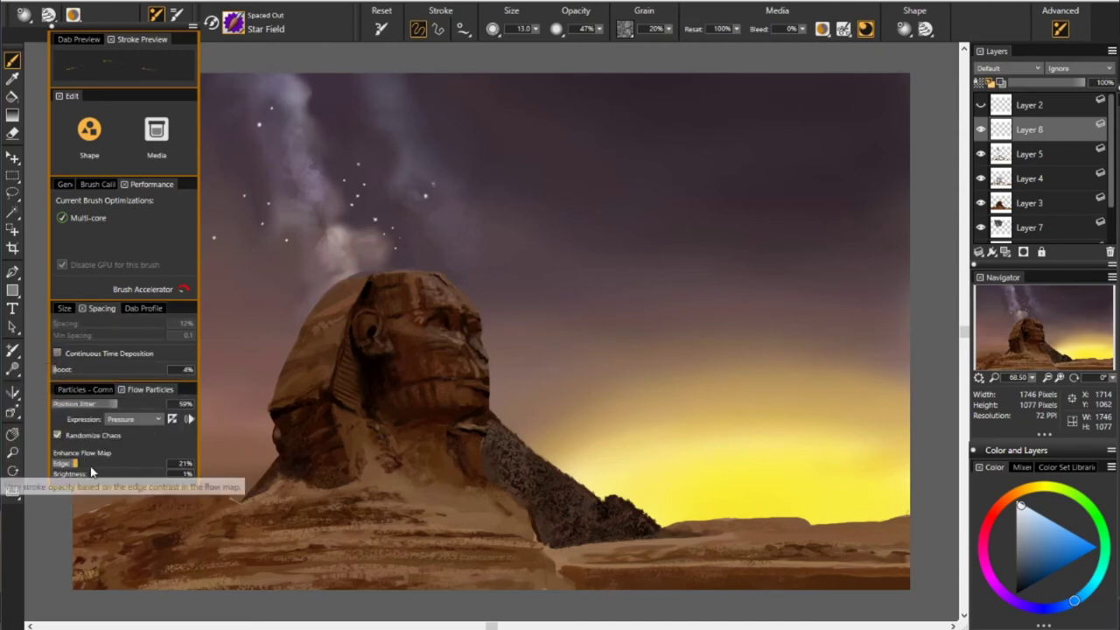
left_click(87, 389)
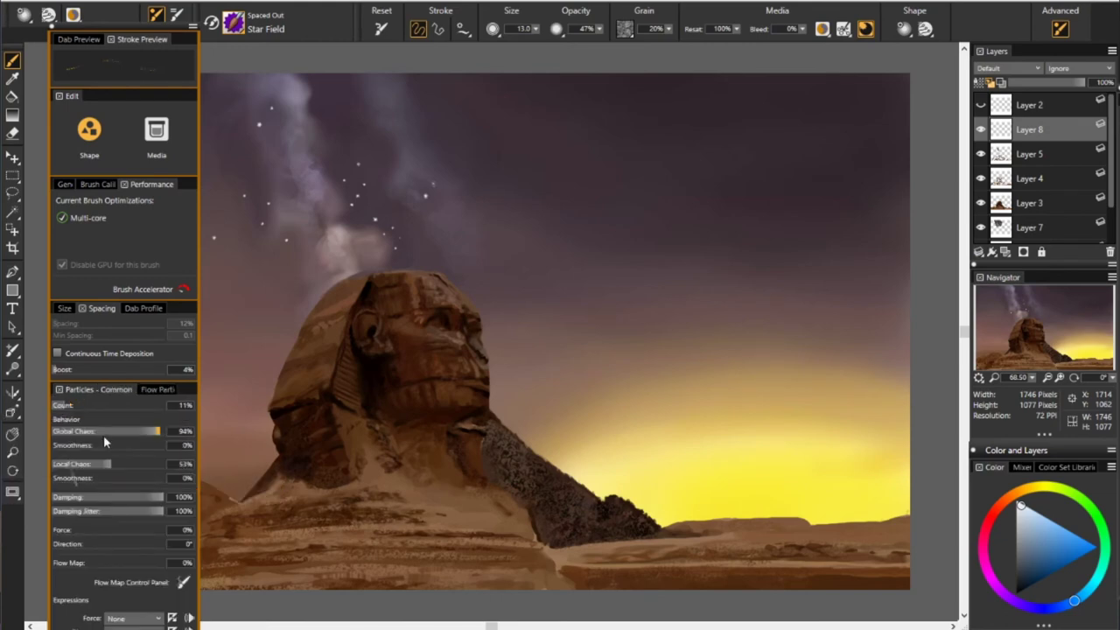
left_click_drag(54, 431, 140, 431)
left_click_drag(110, 463, 117, 464)
left_click_drag(162, 497, 66, 497)
left_click(151, 389)
- Set the brush size to 11.4, controlled by pen pressure
left_click(64, 308)
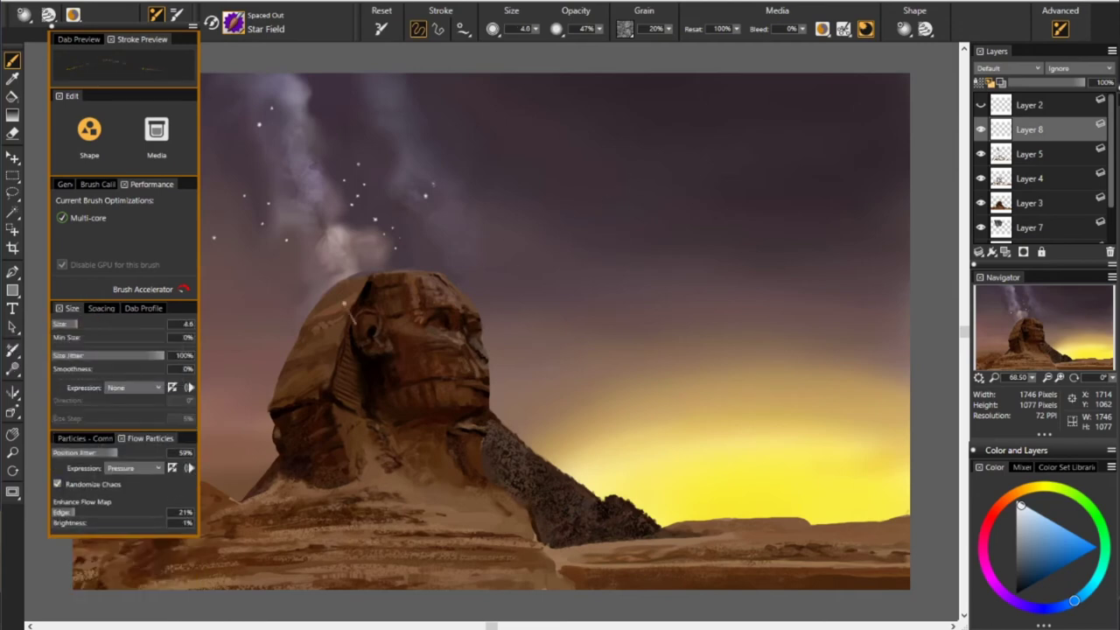
left_click_drag(94, 324, 91, 323)
left_click(133, 388)
left_click(105, 184)
left_click(63, 184)
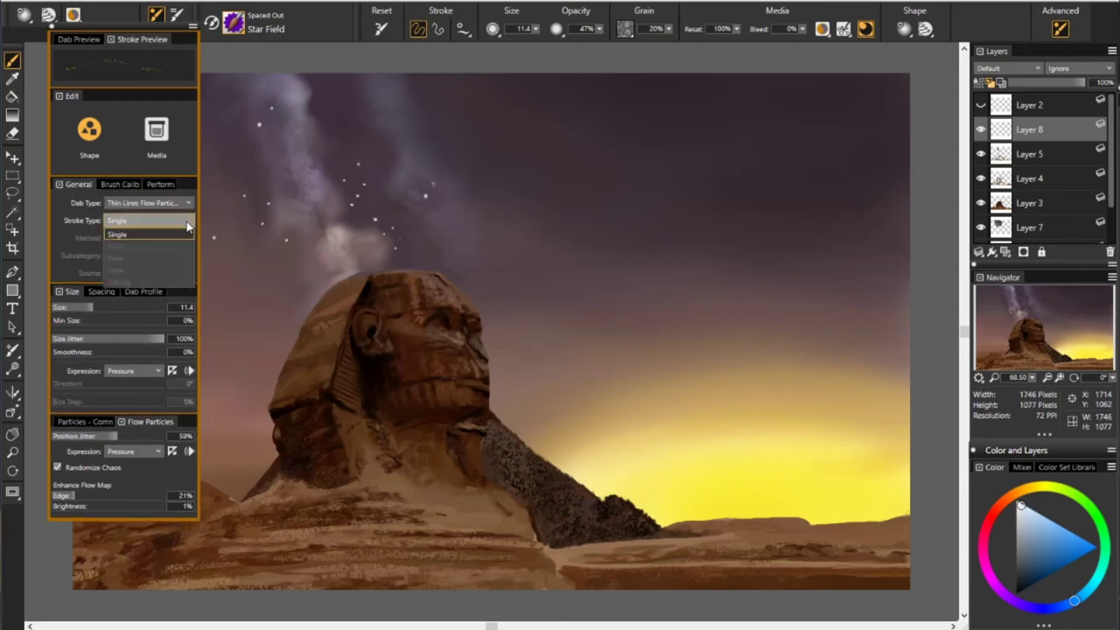
left_click(177, 15)
left_click(1059, 29)
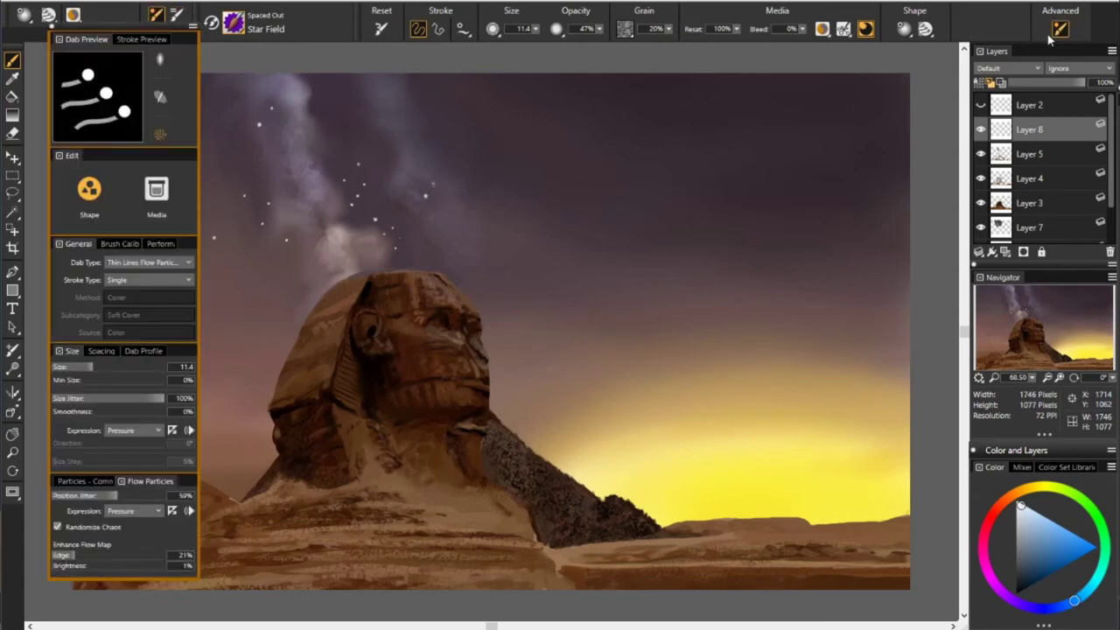
left_click(1059, 29)
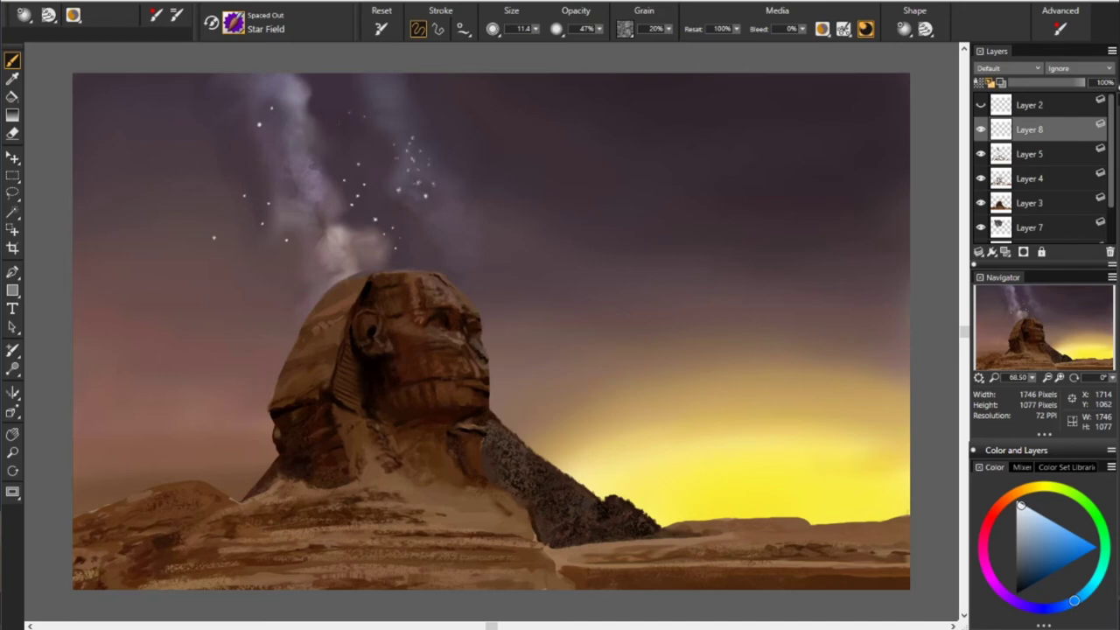
- Restore the Star Field variant to its default and undo the trial star clusters
left_click_drag(534, 32, 551, 35)
left_click(232, 22)
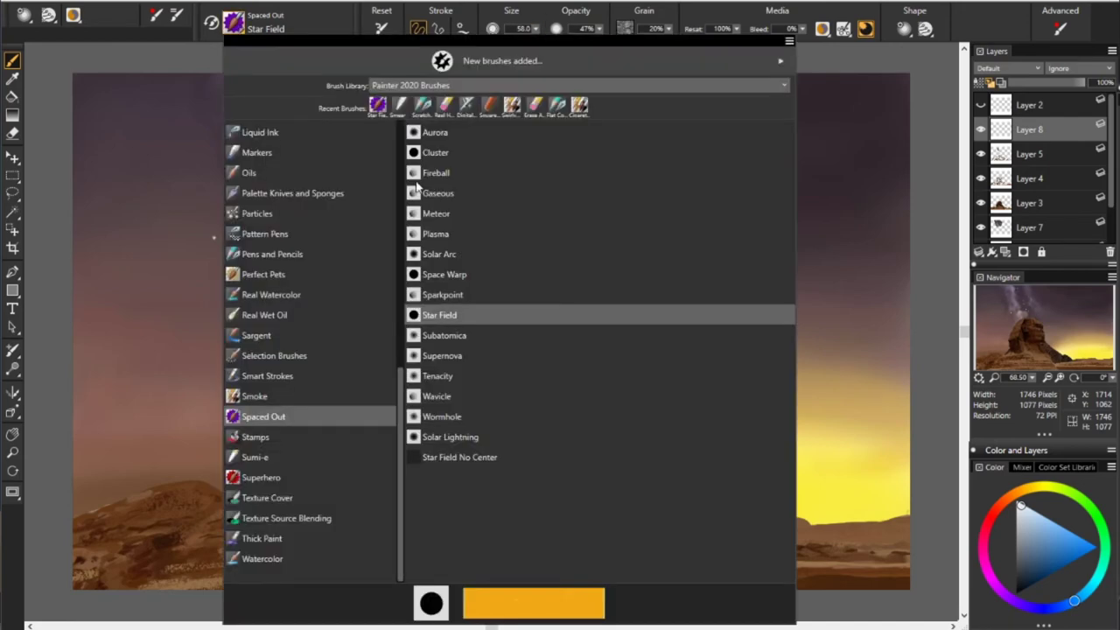
left_click(791, 47)
left_click(688, 370)
left_click(162, 231)
key("ctrl+z")
left_click(396, 97)
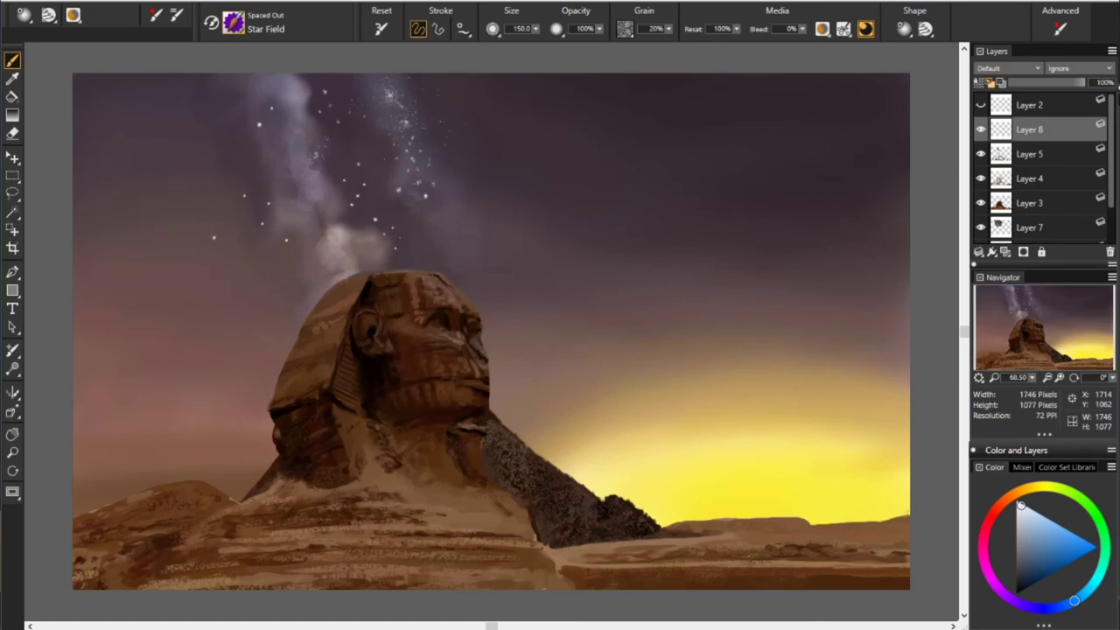
key("ctrl+z")
- Stamp trial star clusters above the Sphinx at sizes around 70, 10 and 127.1
left_click_drag(538, 33, 516, 33)
left_click(379, 110)
left_click(277, 140)
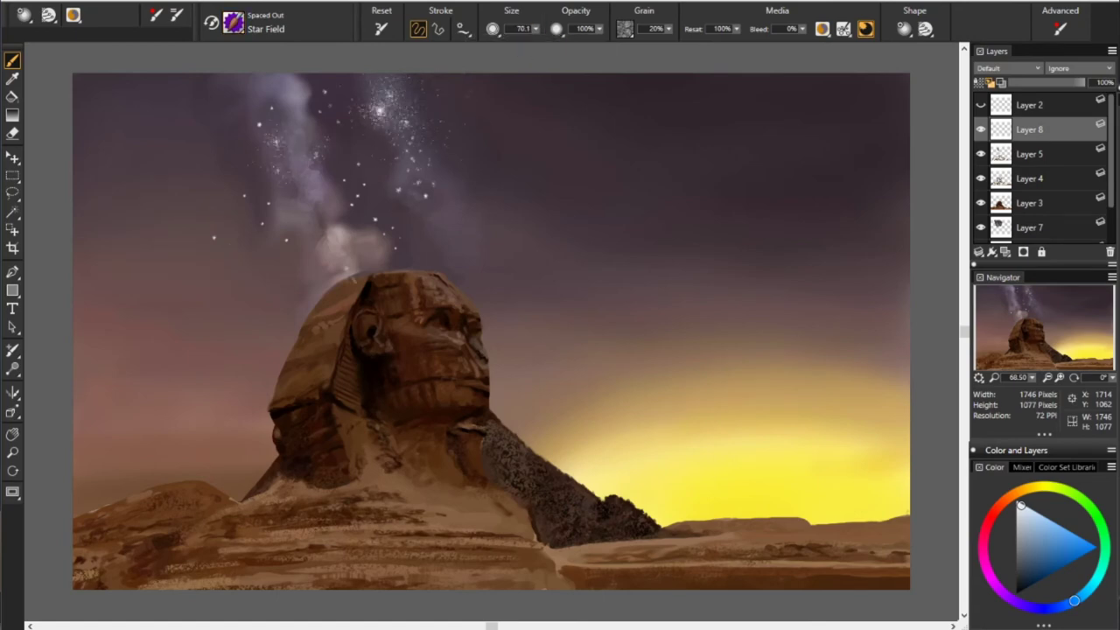
left_click(317, 83)
mouse_move(536, 29)
left_mouse_down()
mouse_move(527, 45)
mouse_move(591, 51)
left_mouse_up()
left_click(341, 85)
left_click(372, 175)
left_click(368, 236)
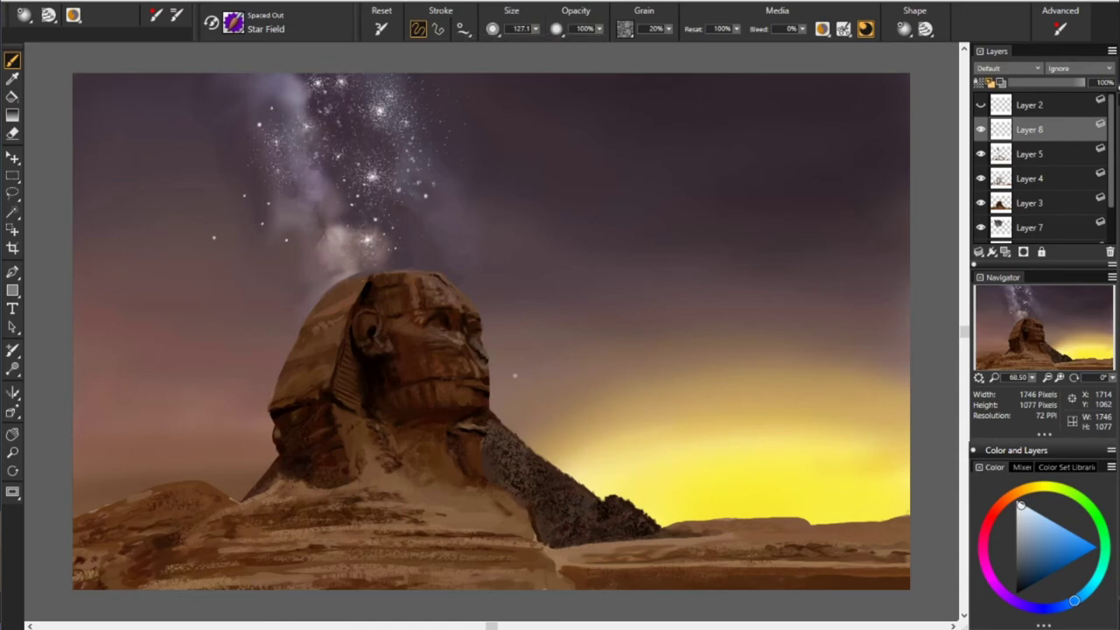
- In Advanced Brush Controls, set the brush's Size Expression to Pressure, leaving jitter unchanged
left_click(156, 14)
left_click(159, 247)
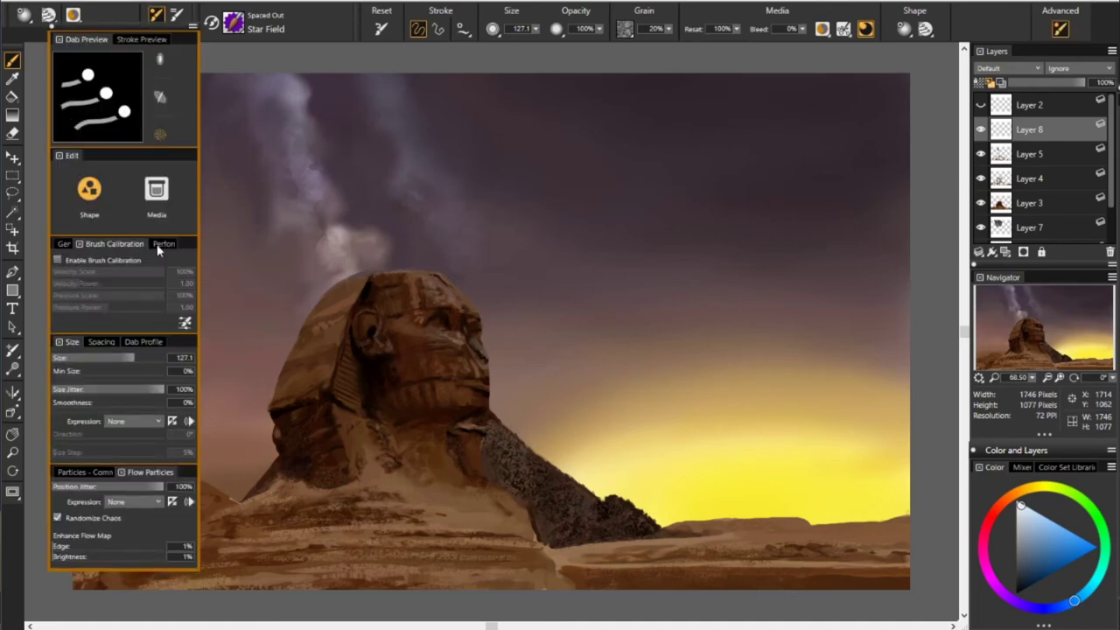
left_click(66, 244)
left_click(157, 430)
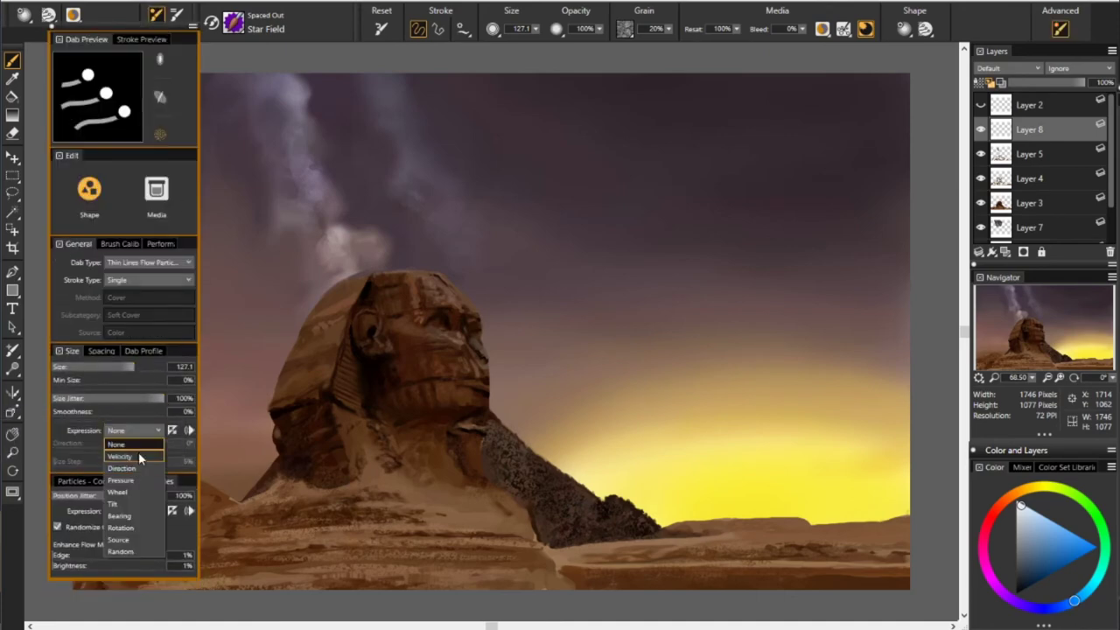
left_click(121, 480)
key("ctrl+z")
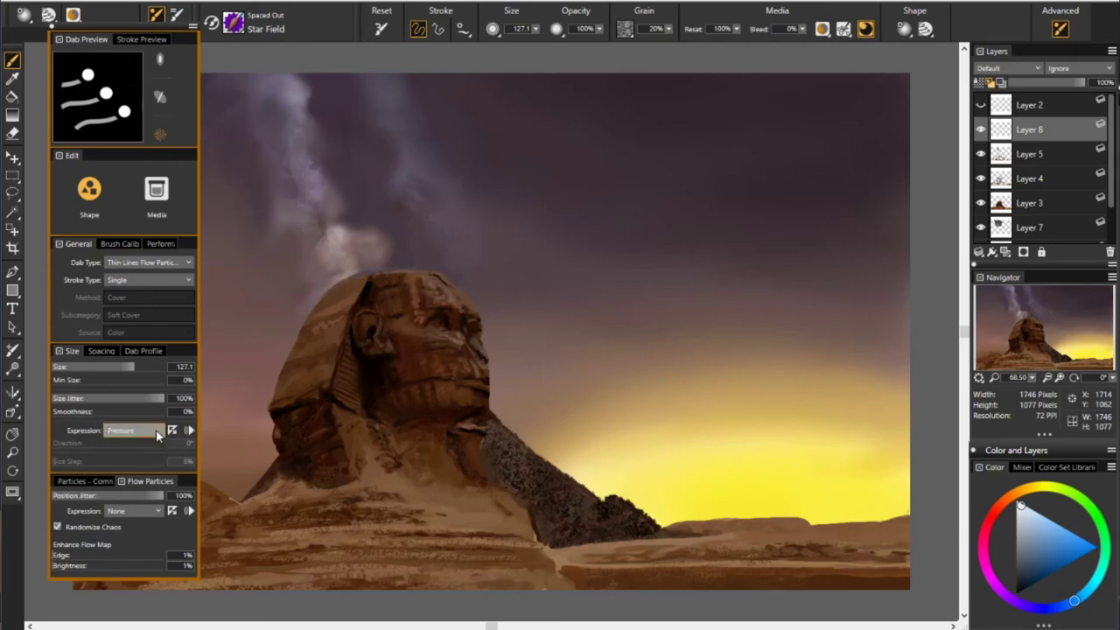
left_click(133, 511)
key("Escape")
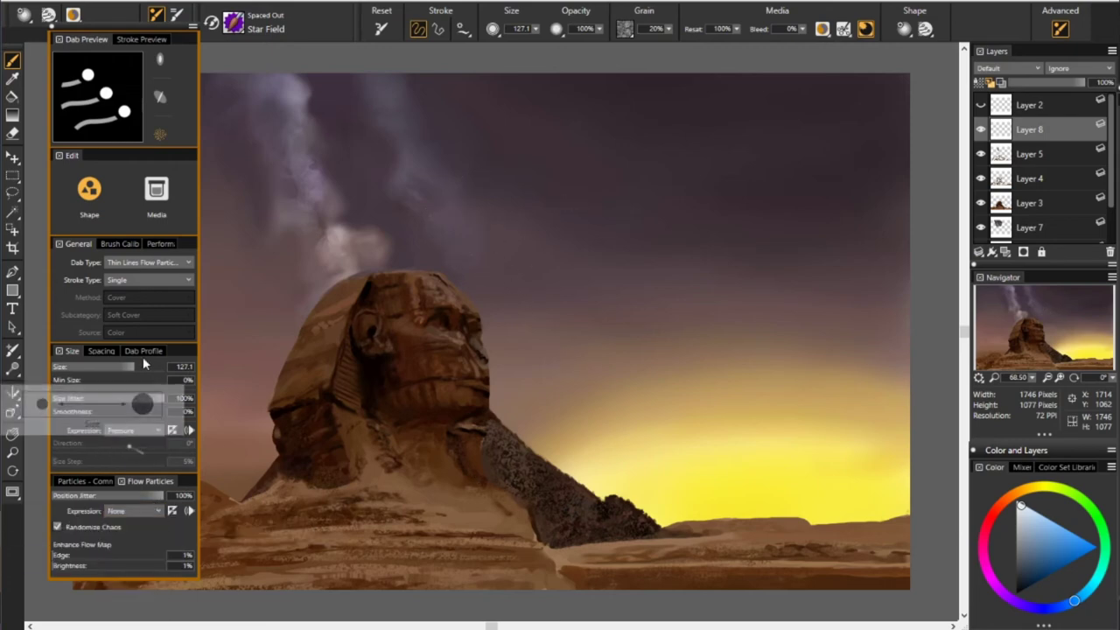
left_click(101, 351)
left_click(98, 432)
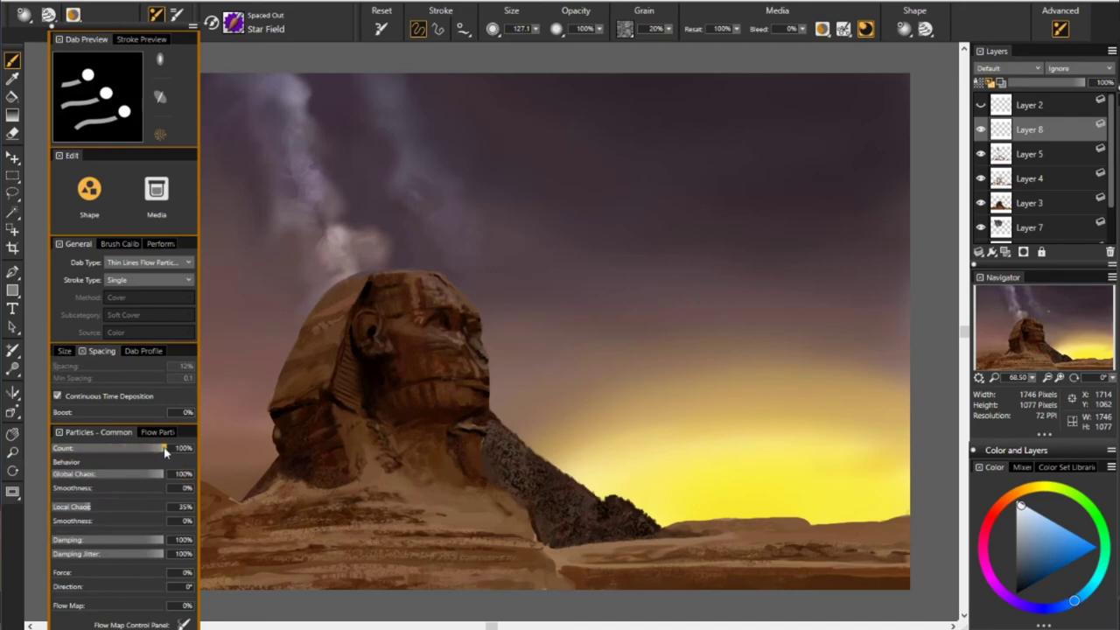
key("ctrl+b")
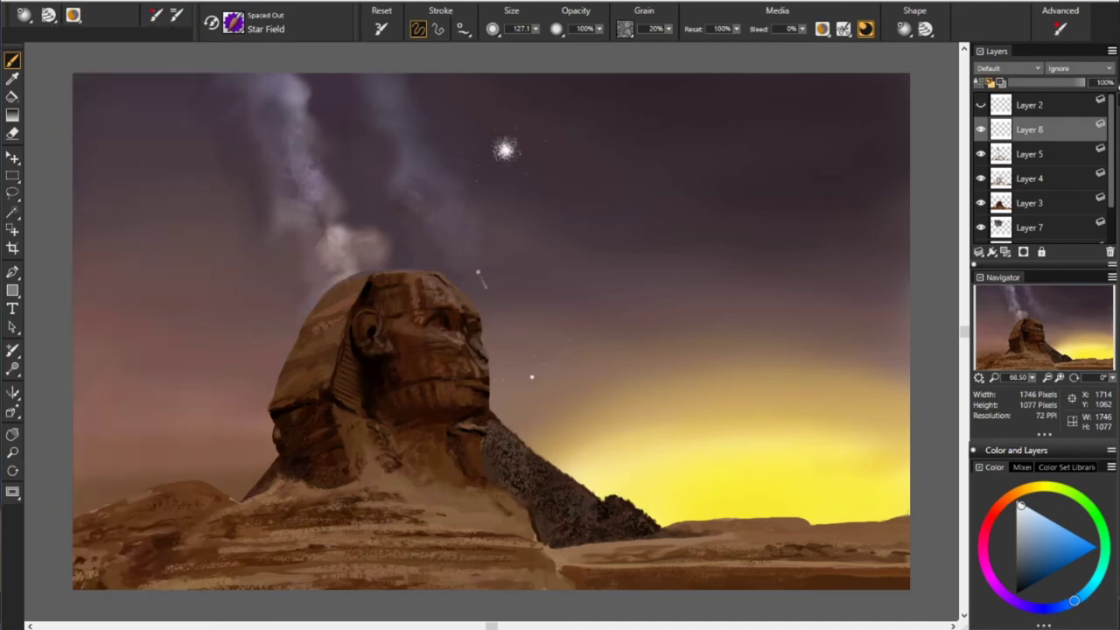
- Paint Star Field stars on a new layer and raise particle Count to 100%
left_click(416, 149)
key("ctrl+shift+n")
left_click_drag(1029, 105, 1029, 182)
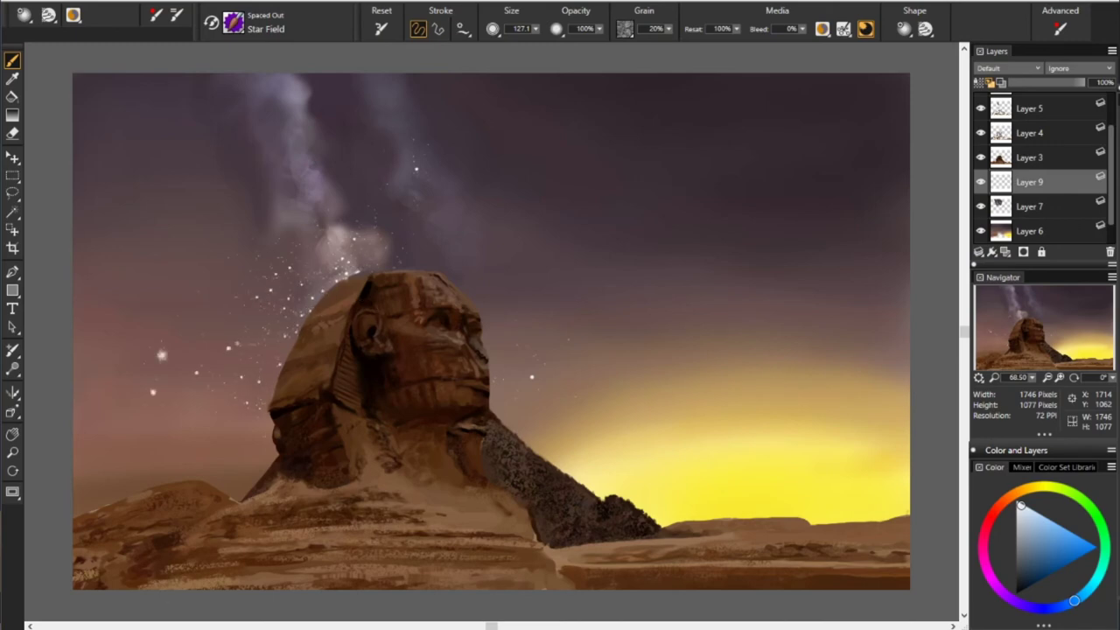
left_click(161, 354)
left_click(155, 15)
left_click_drag(148, 448, 175, 448)
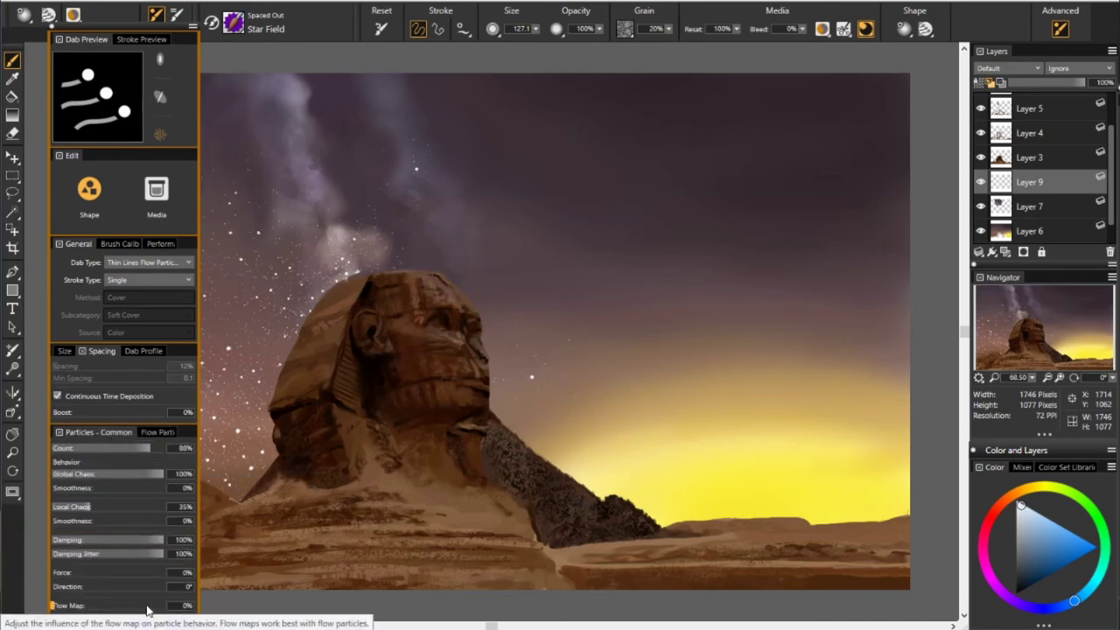
left_click(157, 15)
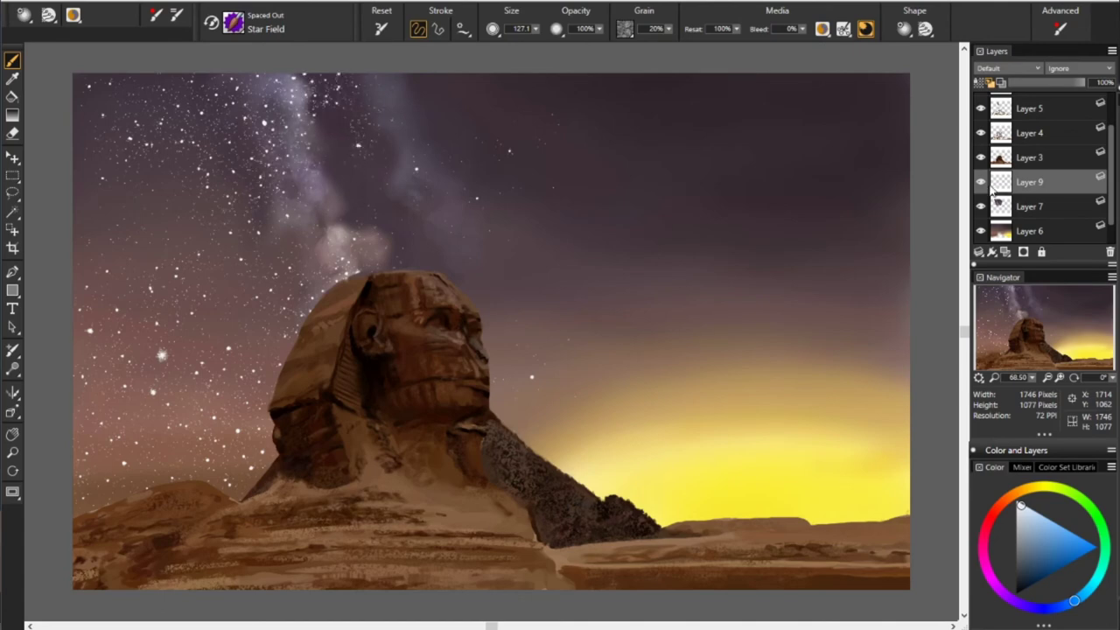
scroll(984, 156, "up", 2)
left_click(981, 154)
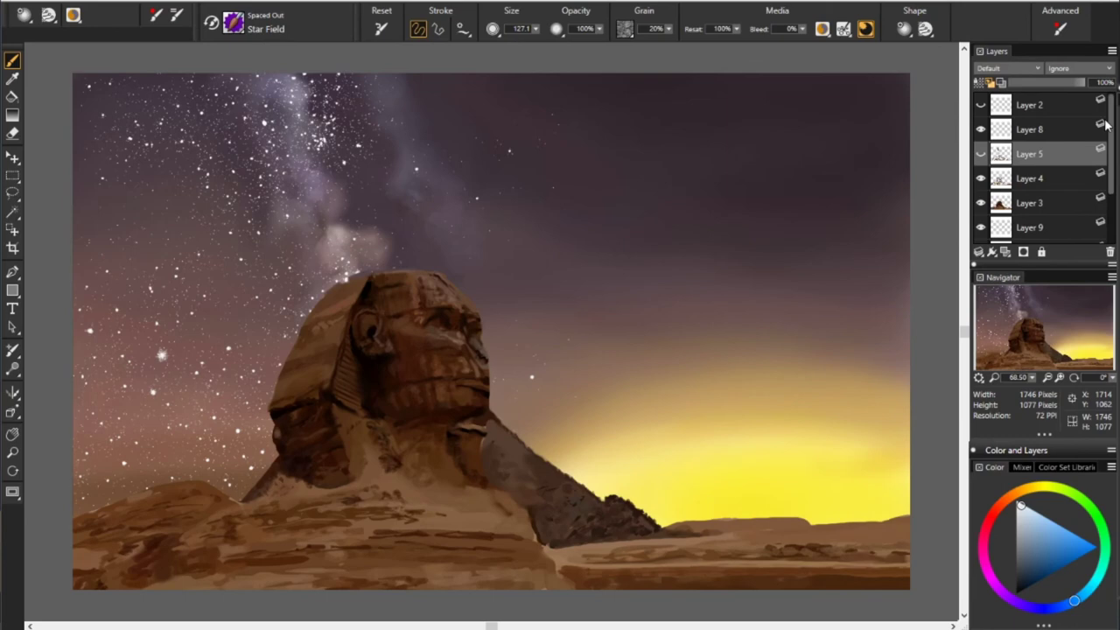
scroll(1004, 225, "down", 3)
left_click(1006, 157)
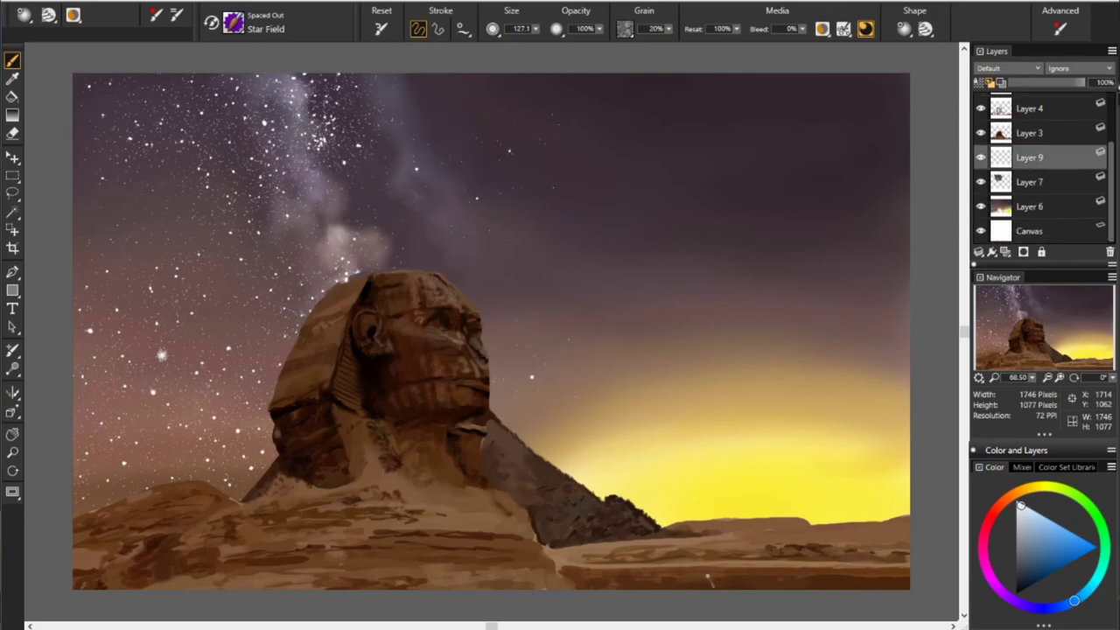
scroll(1006, 166, "up", 3)
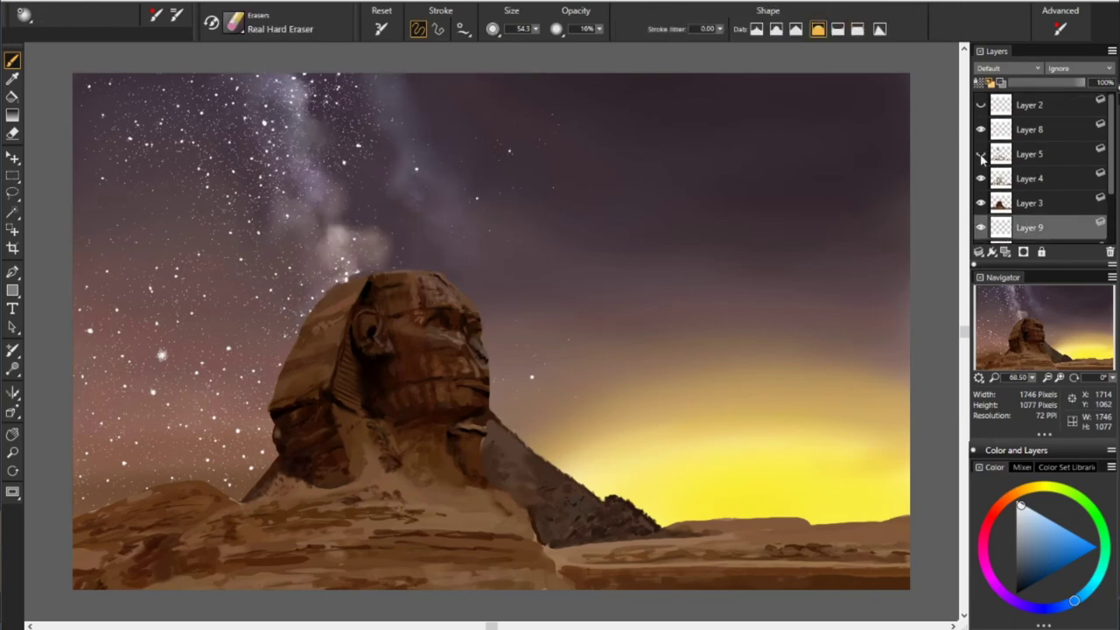
left_click(981, 154)
left_click(1029, 154)
scroll(1050, 149, "down", 1)
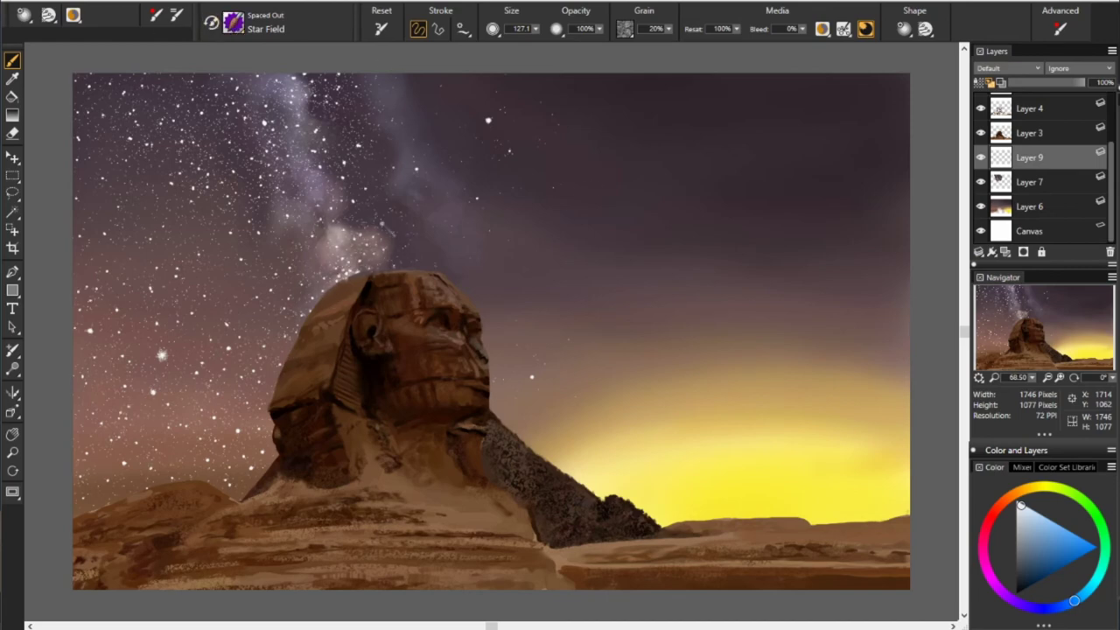
- Restore the Star Field brush to its default variant settings
left_click(233, 23)
left_click(789, 40)
left_click(238, 61)
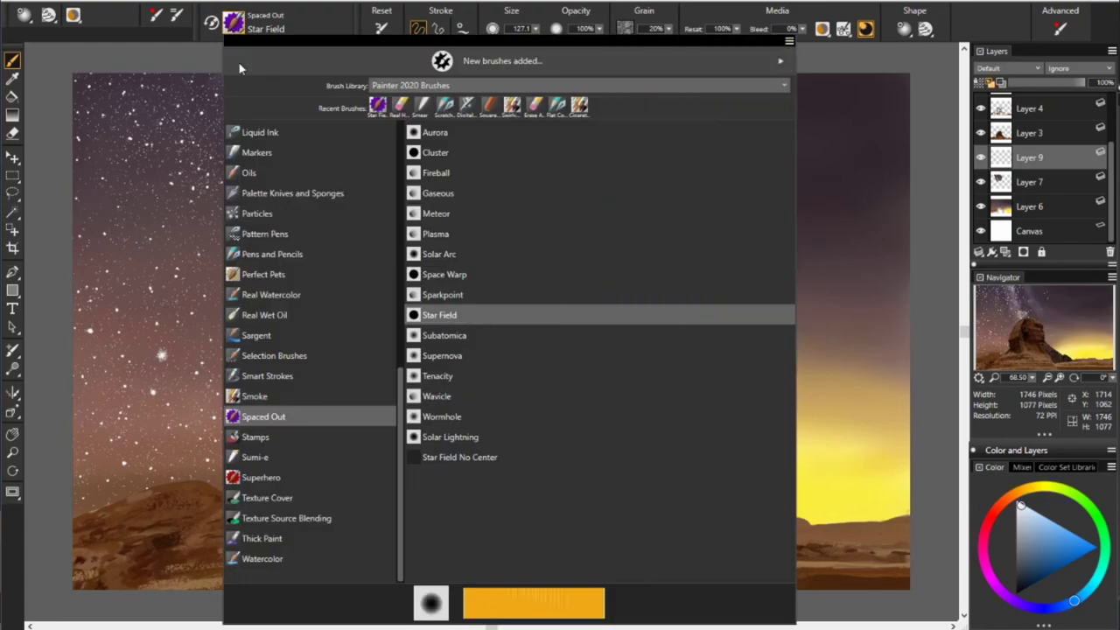
left_click(790, 40)
left_click(687, 369)
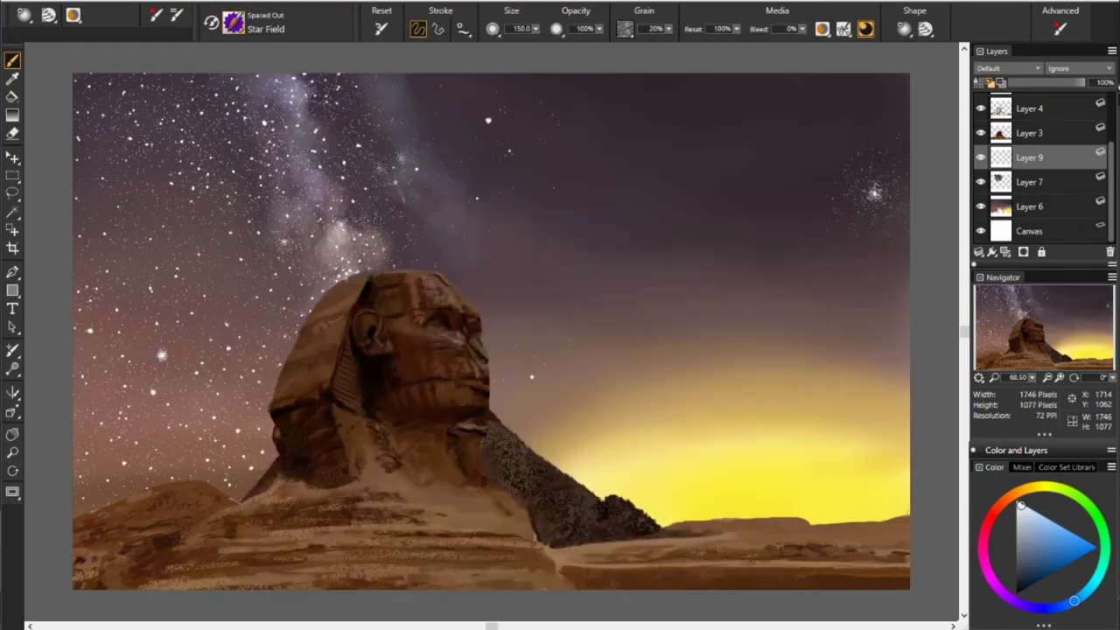
- Scatter stars along the Milky Way and across the upper-left sky beside the Sphinx
mouse_move(328, 226)
left_mouse_down()
mouse_move(332, 263)
mouse_move(363, 268)
mouse_move(305, 131)
mouse_move(261, 112)
left_mouse_up()
mouse_move(259, 208)
left_mouse_down()
mouse_move(261, 254)
mouse_move(194, 345)
left_mouse_up()
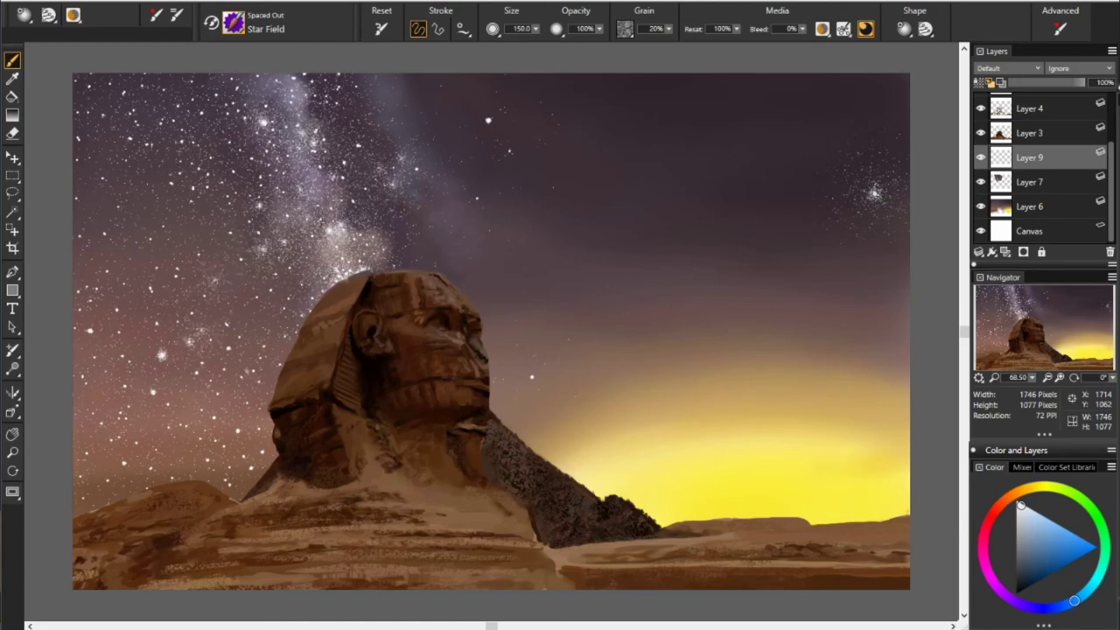
left_click_drag(133, 315, 103, 385)
left_click_drag(188, 252, 186, 284)
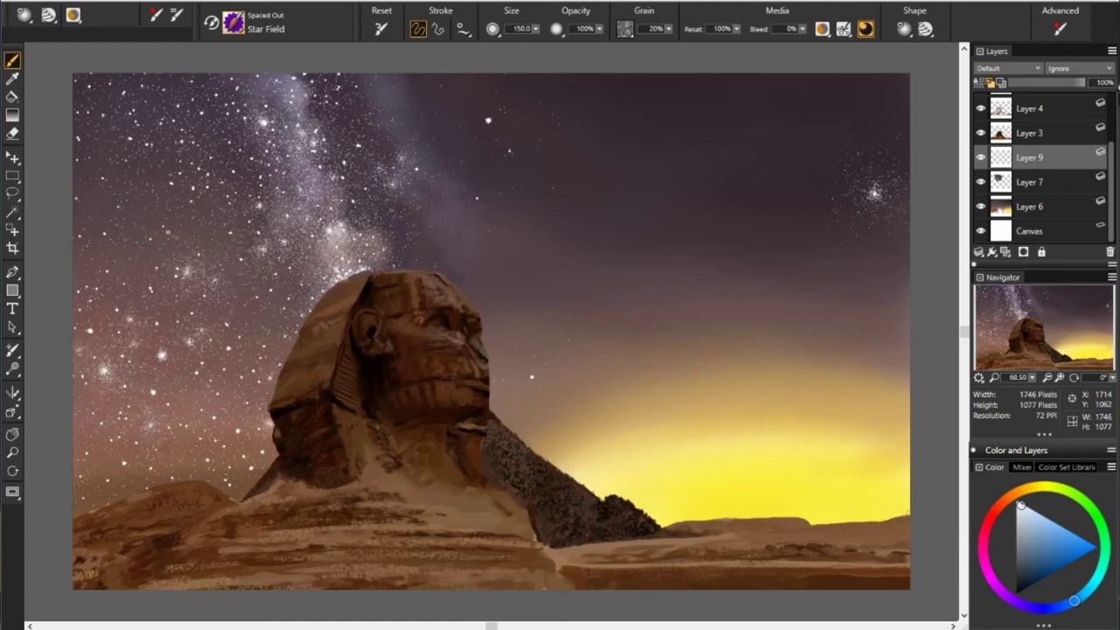
mouse_move(229, 80)
left_mouse_down()
mouse_move(203, 106)
mouse_move(214, 141)
mouse_move(250, 137)
mouse_move(282, 78)
mouse_move(297, 175)
left_mouse_up()
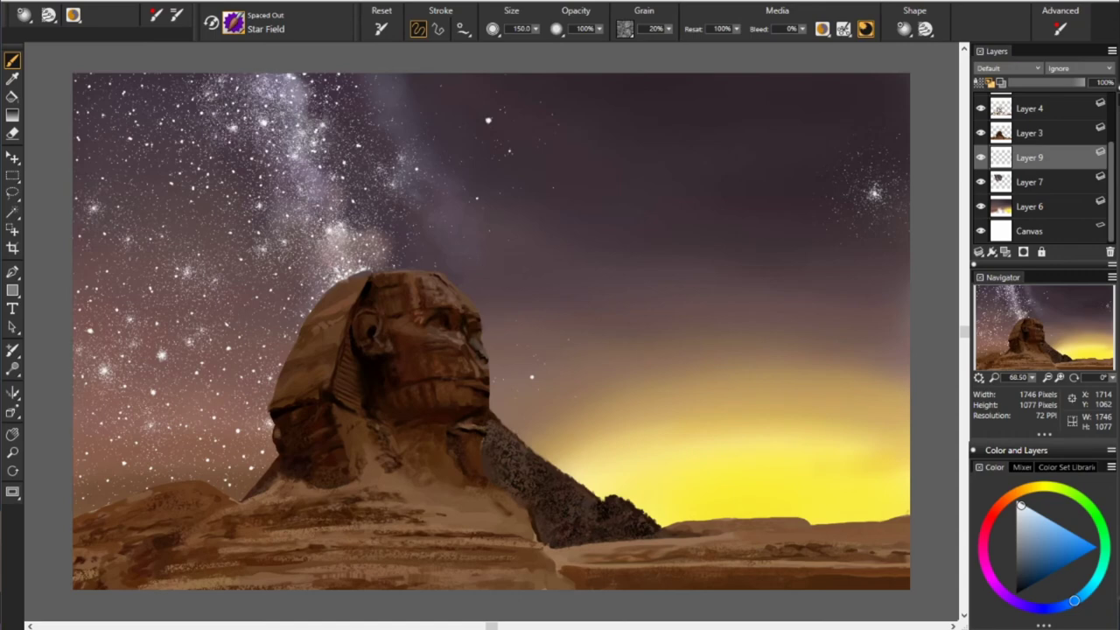
mouse_move(320, 138)
left_mouse_down()
mouse_move(351, 210)
mouse_move(395, 254)
mouse_move(297, 273)
left_mouse_up()
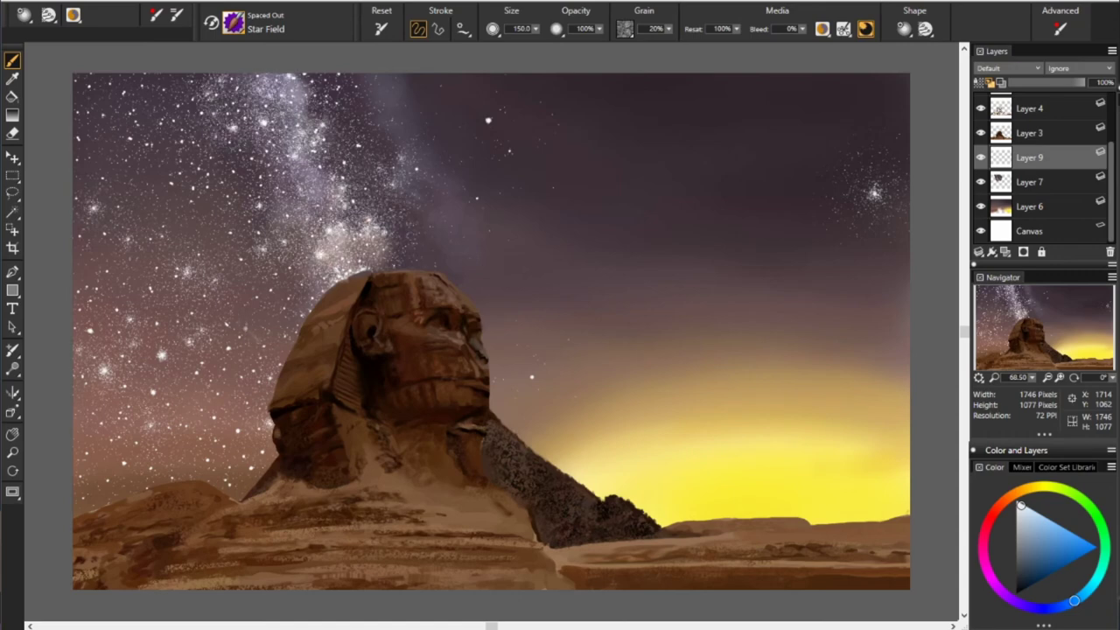
mouse_move(247, 330)
left_mouse_down()
mouse_move(204, 235)
mouse_move(153, 175)
left_mouse_up()
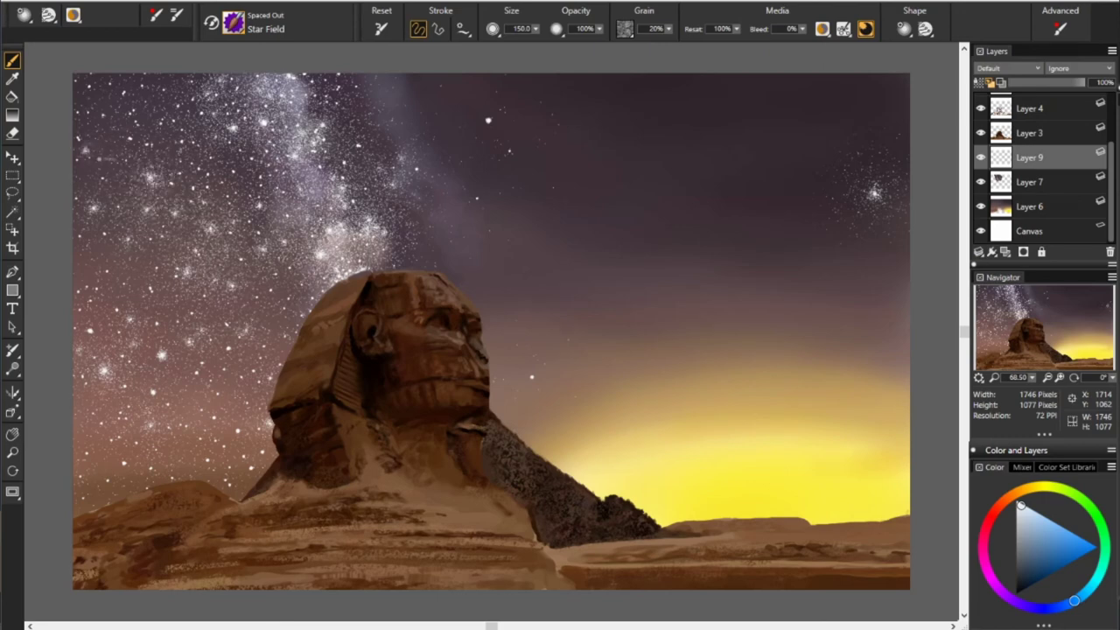
left_click_drag(83, 175, 122, 166)
mouse_move(96, 110)
left_mouse_down()
mouse_move(144, 77)
mouse_move(179, 78)
mouse_move(175, 157)
left_mouse_up()
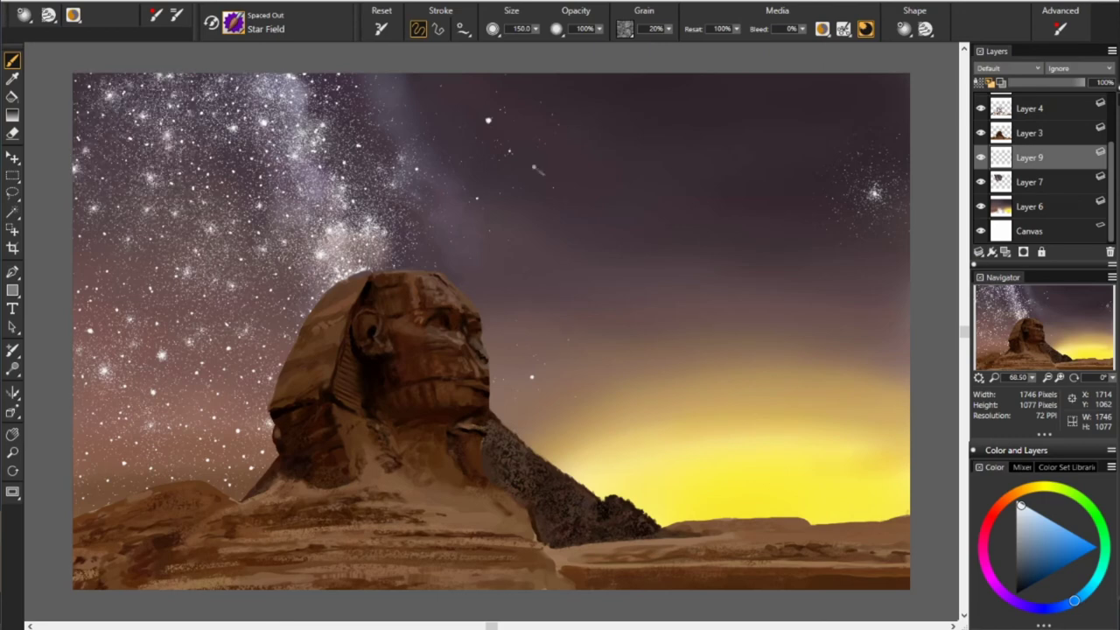
- Add stars right of the Milky Way, above the Sphinx's head and upper-right sky
mouse_move(407, 203)
left_mouse_down()
mouse_move(460, 236)
mouse_move(477, 180)
left_mouse_up()
mouse_move(415, 250)
left_mouse_down()
mouse_move(464, 284)
mouse_move(486, 273)
left_mouse_up()
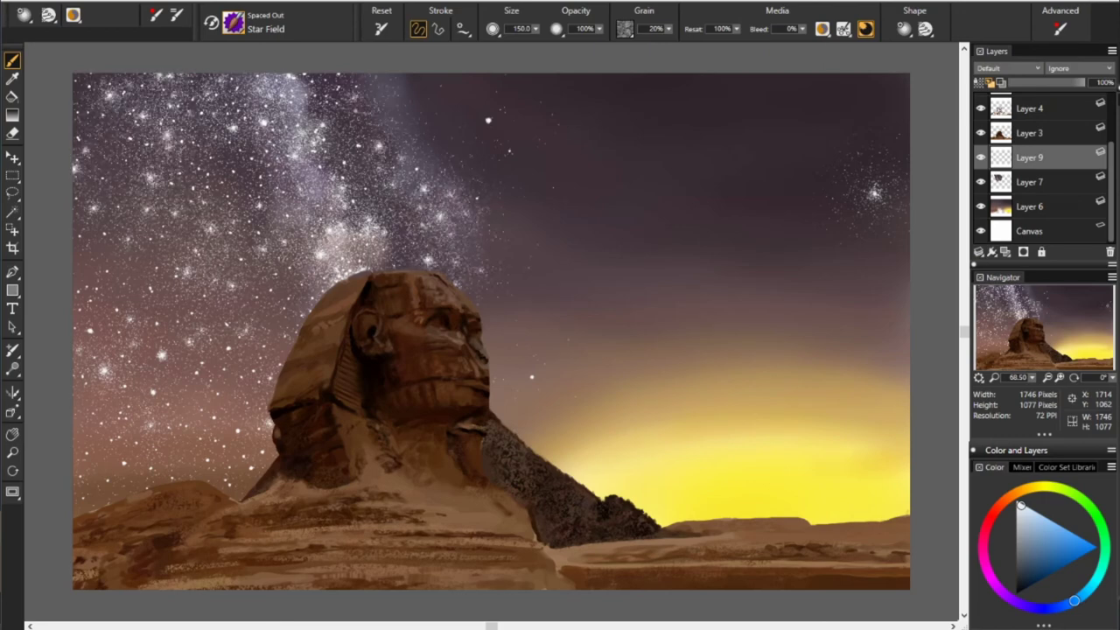
left_click_drag(341, 131, 418, 95)
left_click_drag(411, 140, 472, 87)
mouse_move(468, 148)
left_mouse_down()
mouse_move(530, 197)
mouse_move(499, 345)
left_mouse_up()
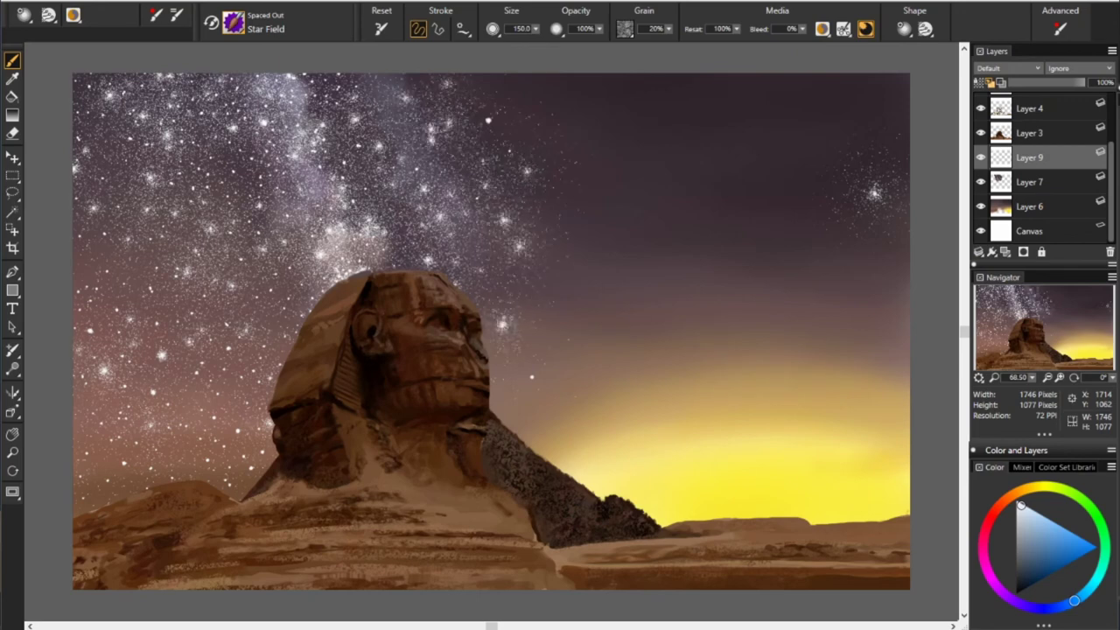
left_click_drag(525, 385, 590, 447)
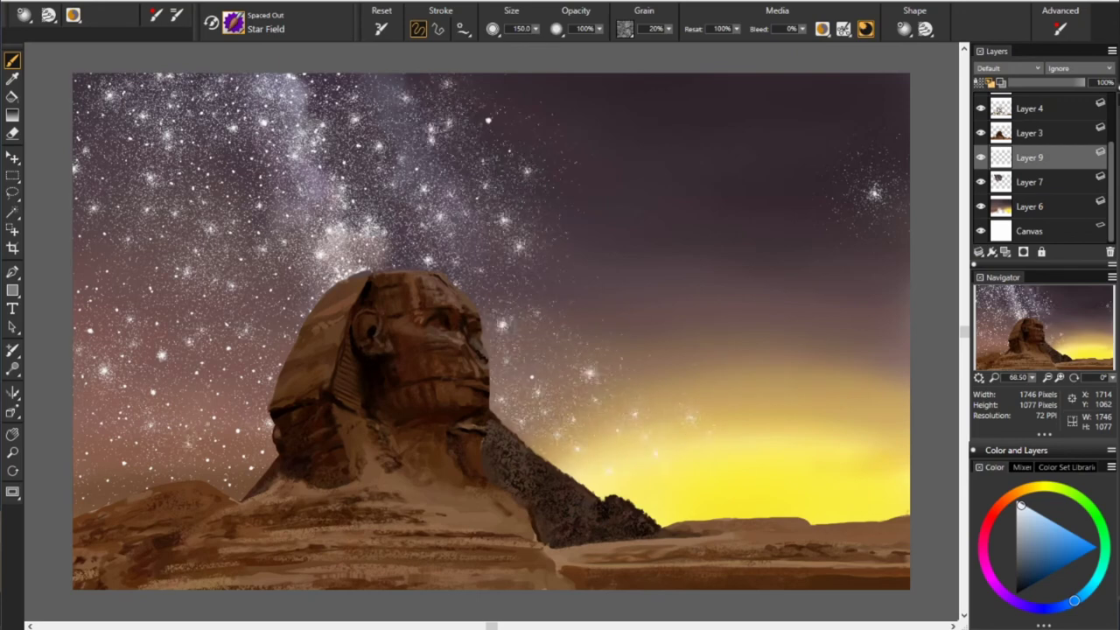
mouse_move(638, 385)
left_mouse_down()
mouse_move(559, 263)
mouse_move(551, 131)
mouse_move(595, 96)
left_mouse_up()
mouse_move(516, 96)
left_mouse_down()
mouse_move(672, 133)
mouse_move(670, 231)
mouse_move(743, 253)
mouse_move(639, 324)
left_mouse_up()
- Fill the right-side and top-right sky with dense stars
left_click_drag(743, 254, 823, 320)
left_click_drag(770, 359, 853, 398)
left_click_drag(870, 346, 682, 350)
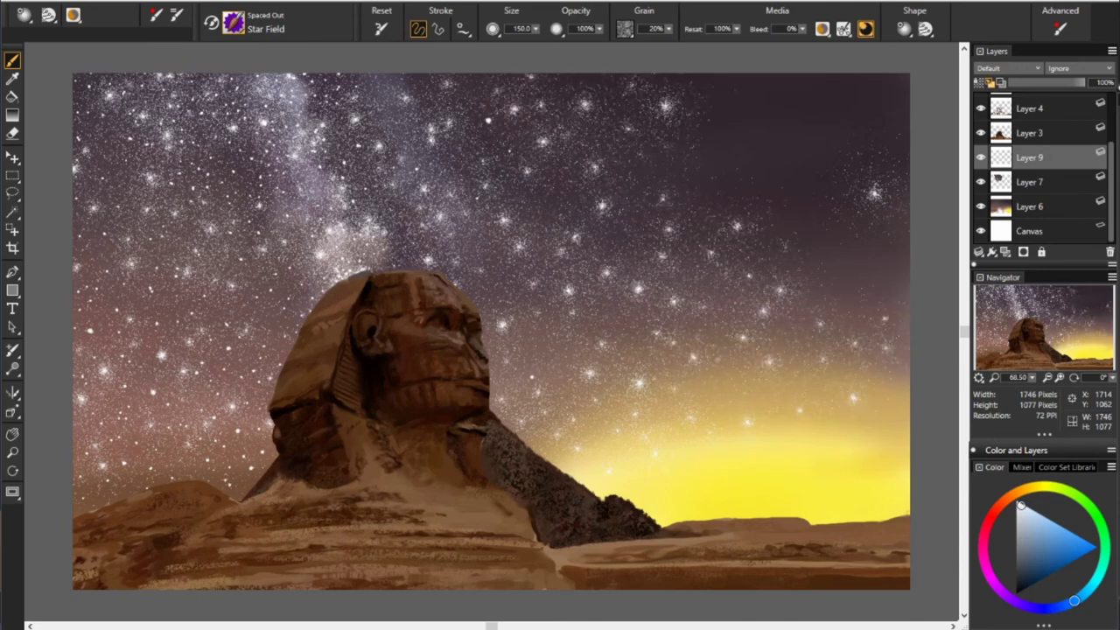
mouse_move(695, 415)
left_mouse_down()
mouse_move(726, 296)
mouse_move(880, 276)
mouse_move(708, 131)
mouse_move(665, 188)
left_mouse_up()
left_click_drag(730, 88, 831, 113)
mouse_move(691, 83)
left_mouse_down()
mouse_move(862, 92)
mouse_move(813, 253)
left_mouse_up()
left_click_drag(888, 96, 886, 197)
left_click_drag(718, 81, 796, 337)
mouse_move(831, 426)
left_mouse_down()
mouse_move(901, 427)
mouse_move(888, 348)
left_mouse_up()
- Add stars to the centre and upper-middle sky above the Sphinx
mouse_move(810, 272)
left_mouse_down()
mouse_move(573, 338)
mouse_move(535, 368)
left_mouse_up()
mouse_move(372, 125)
left_mouse_down()
mouse_move(385, 124)
mouse_move(407, 180)
left_mouse_up()
mouse_move(350, 153)
left_mouse_down()
mouse_move(407, 210)
mouse_move(476, 249)
mouse_move(517, 319)
left_mouse_up()
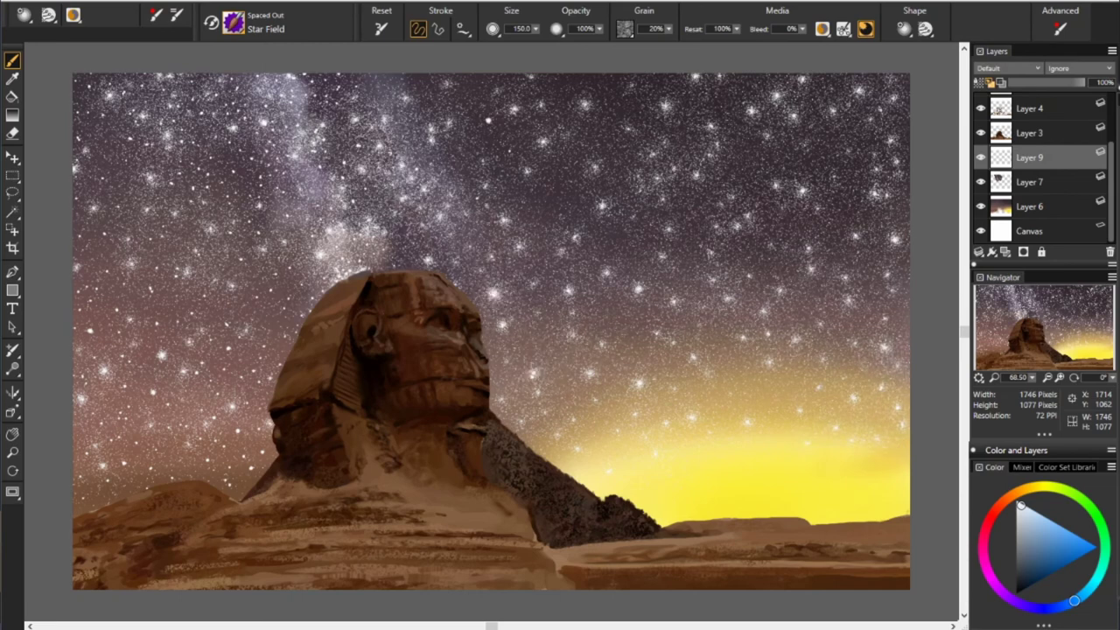
left_click_drag(537, 215, 483, 226)
left_click_drag(470, 170, 317, 92)
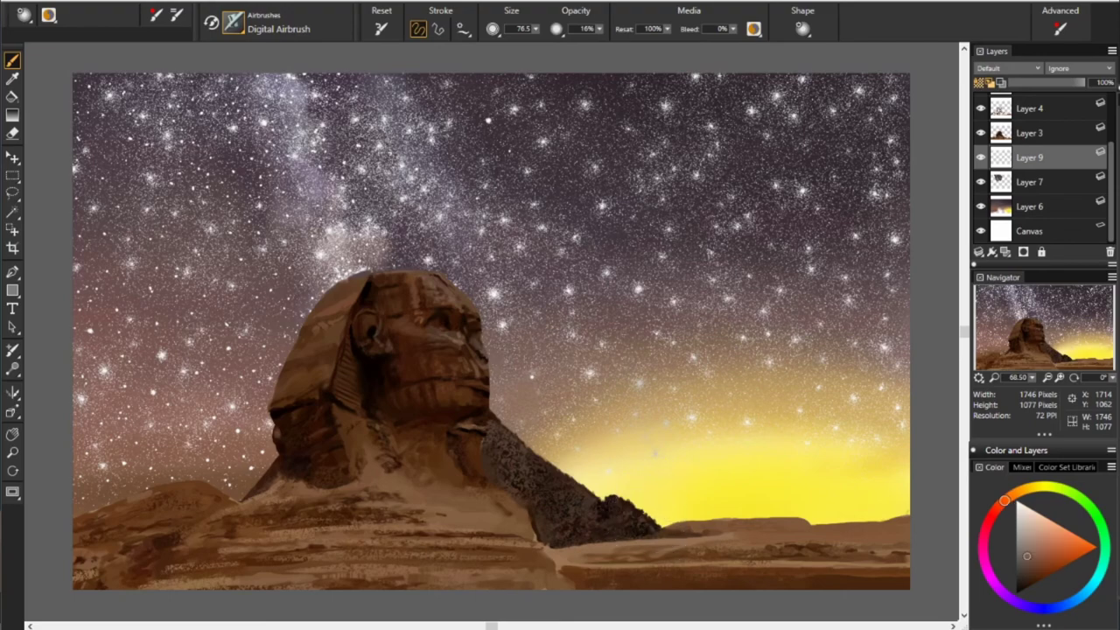
- Try red-brown, pink and orange-red colours while toggling between hard eraser and soft airbrush
left_click(588, 374, "alt")
left_click(984, 554)
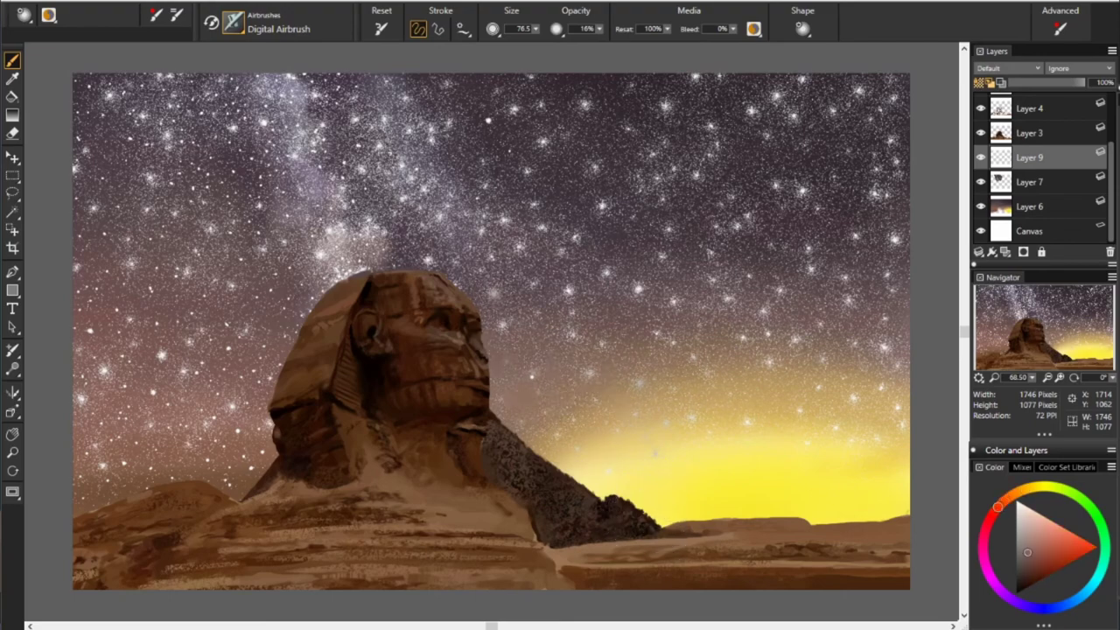
left_click(574, 302, "alt")
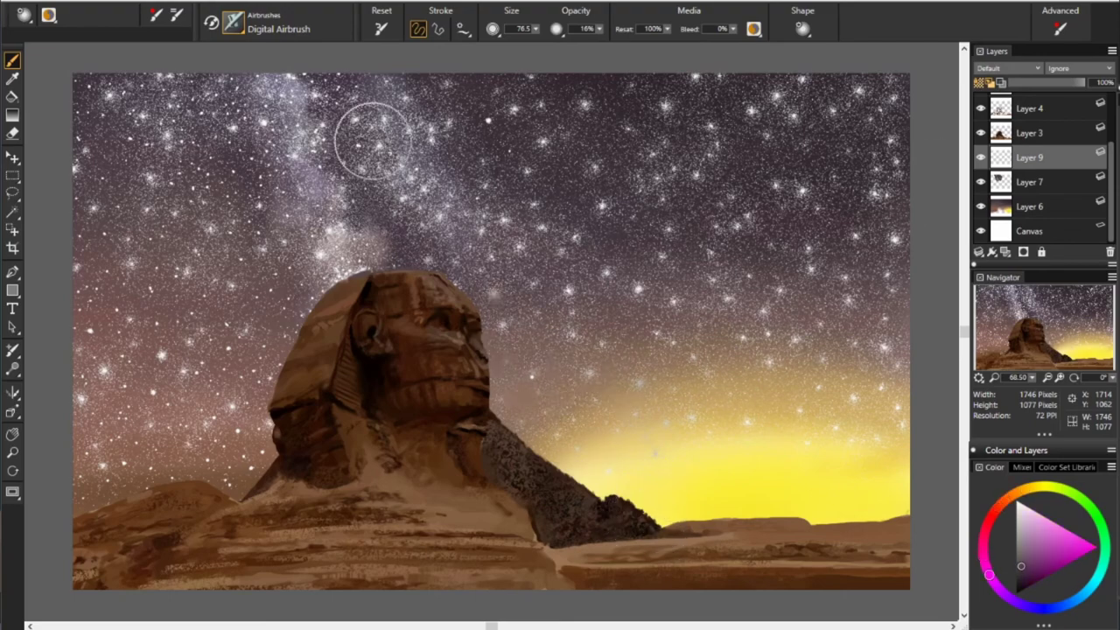
left_click(492, 74, "alt")
key("n")
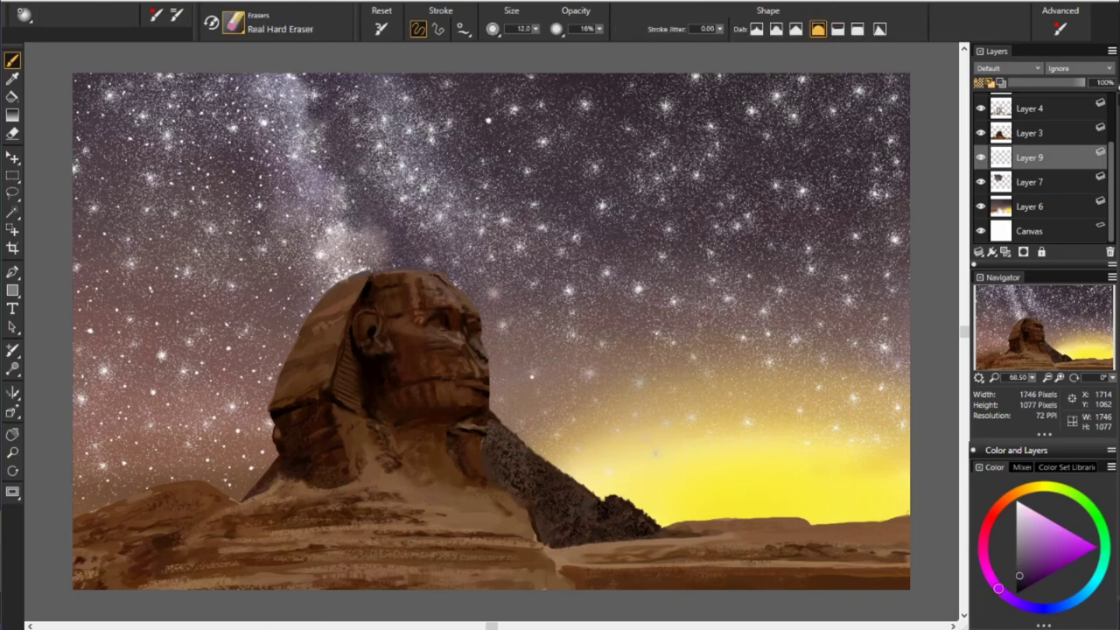
key("n")
left_click(250, 150, "alt")
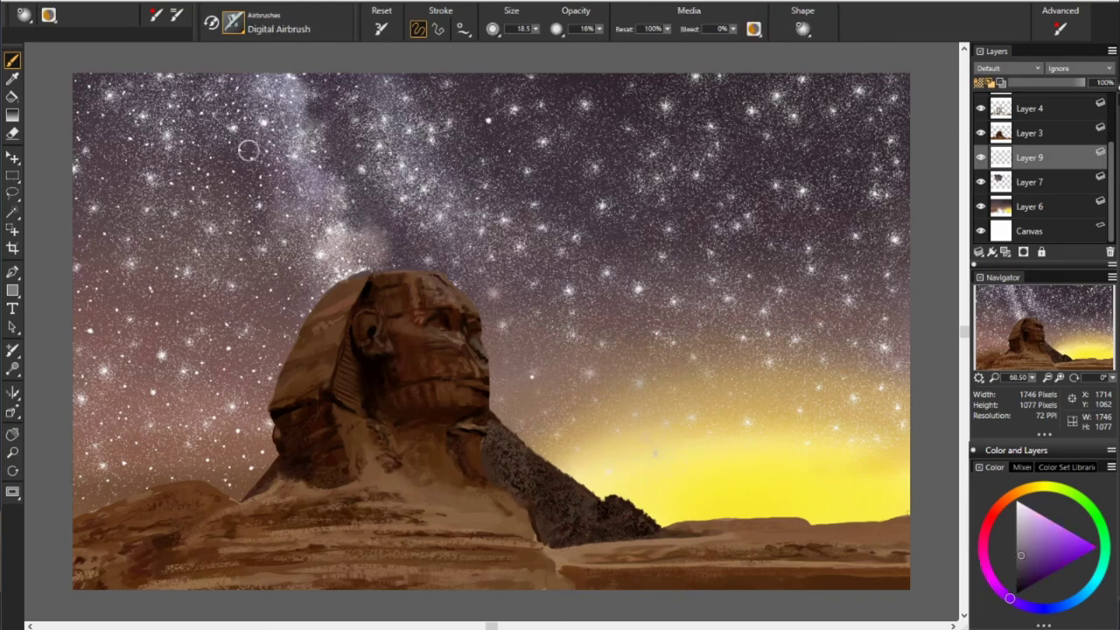
left_click(271, 127, "alt")
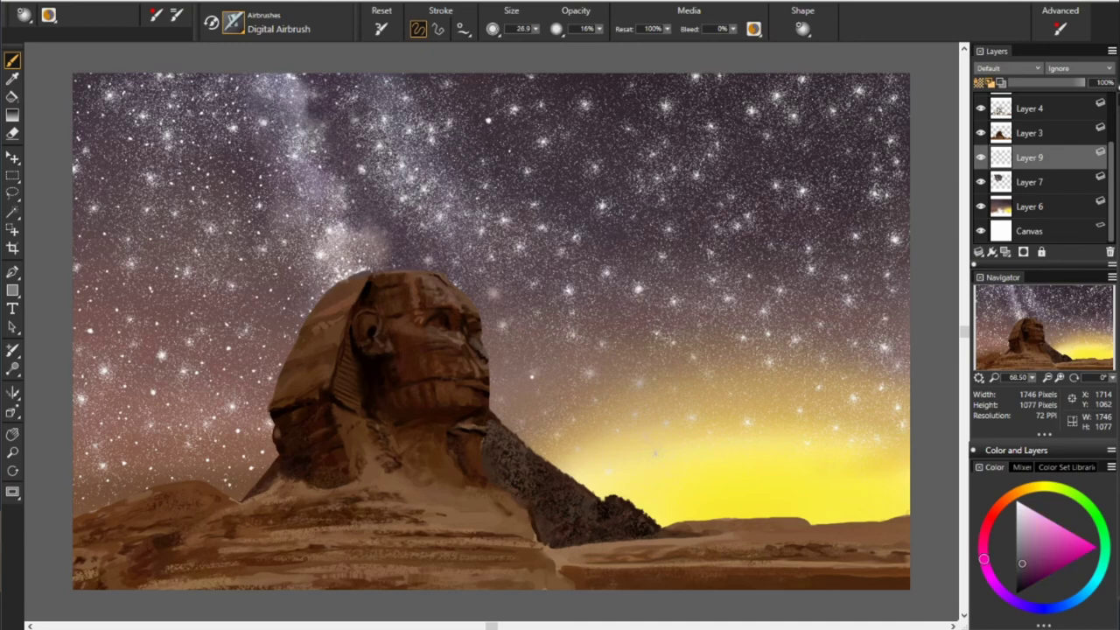
key("bracketleft")
key("bracketleft")
left_click(439, 345, "alt")
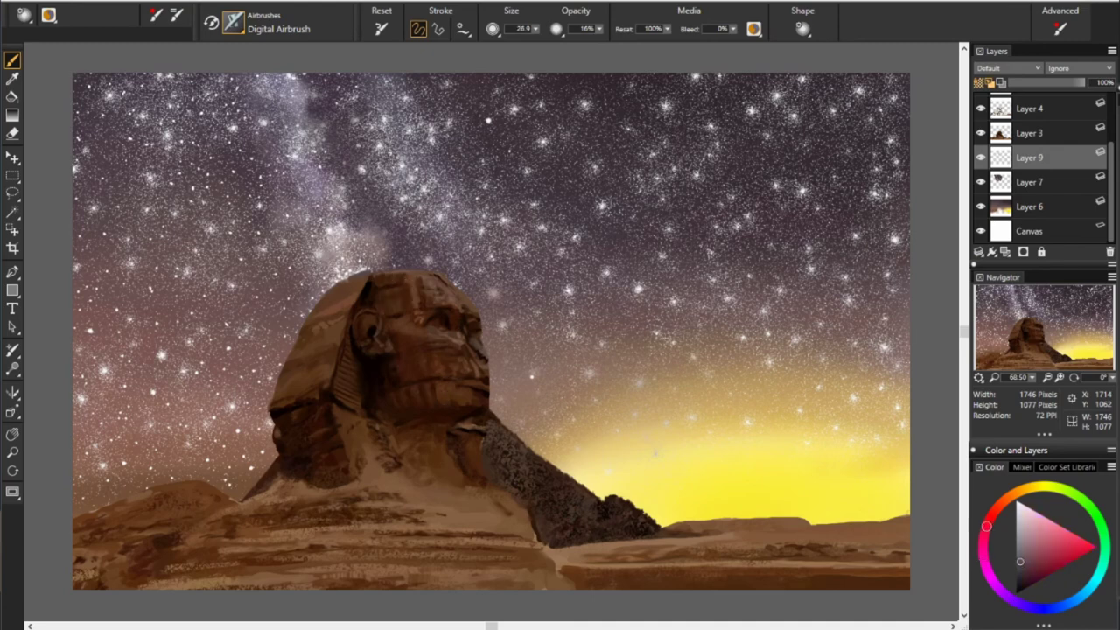
key("n")
left_click(434, 332, "alt")
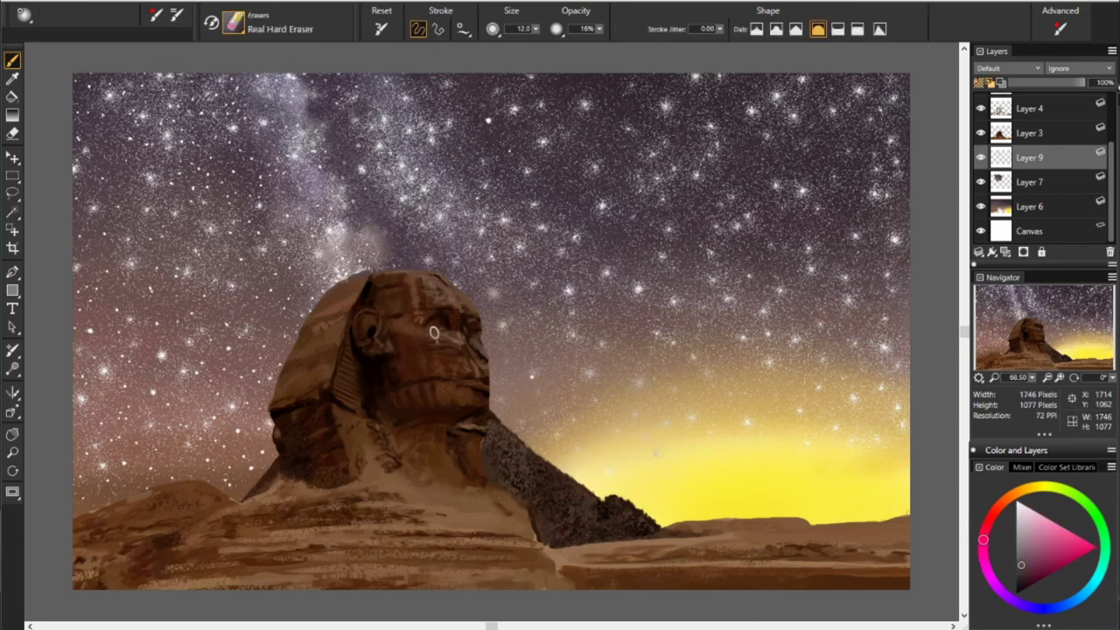
key("n")
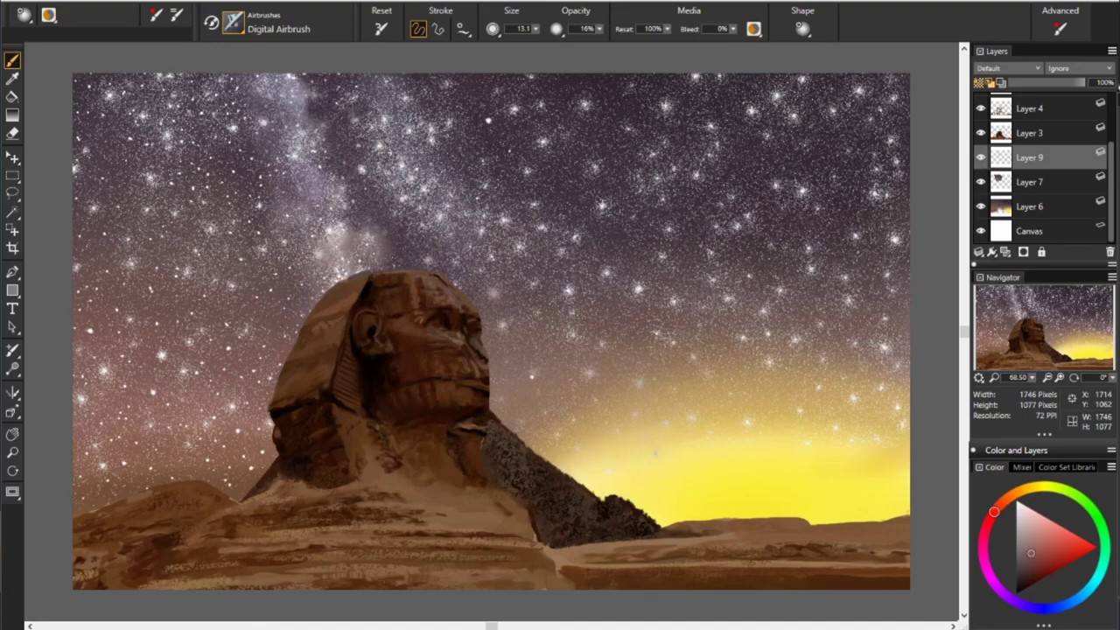
- Sample red and orange-brown tones, briefly using scratchboard, then return to a larger soft airbrush
left_click(519, 421, "alt")
left_click(297, 234, "alt")
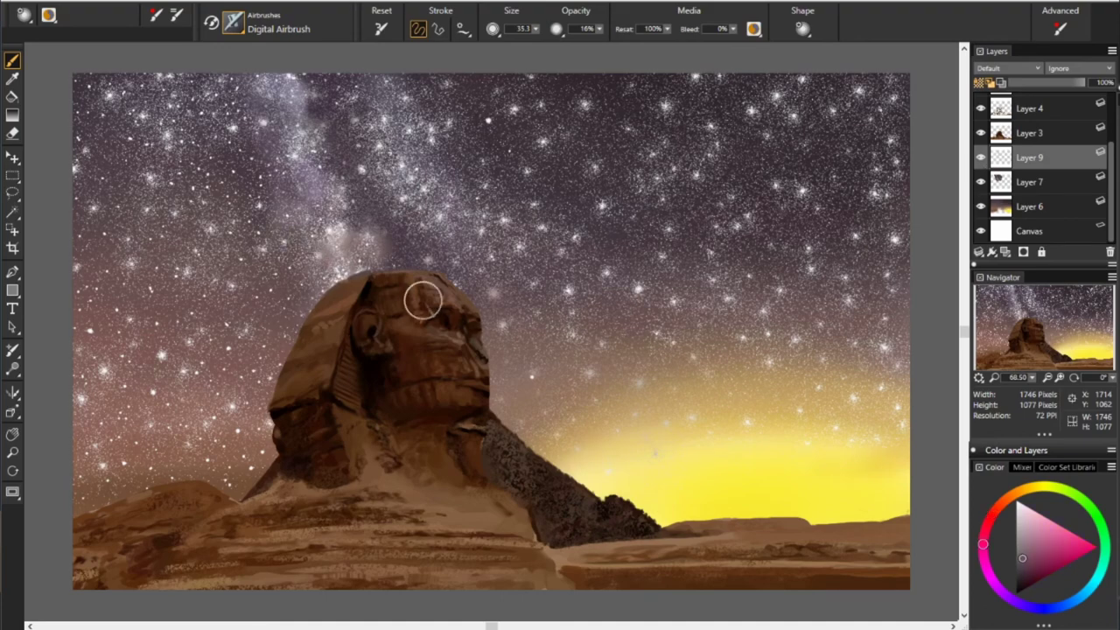
key("n")
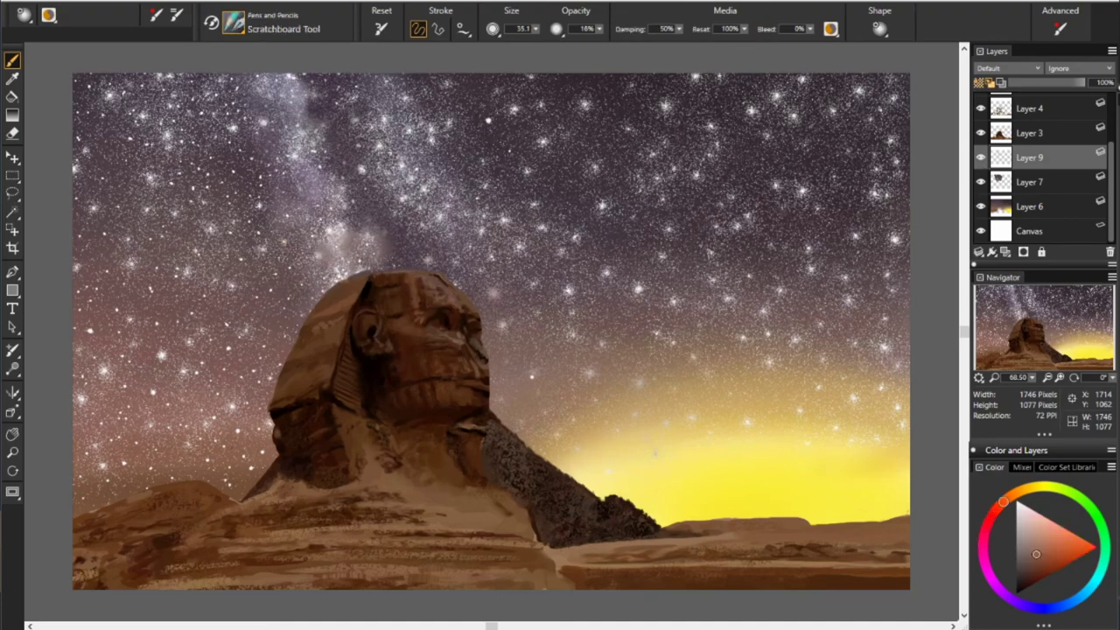
left_click(326, 453, "alt")
left_click(448, 354, "alt")
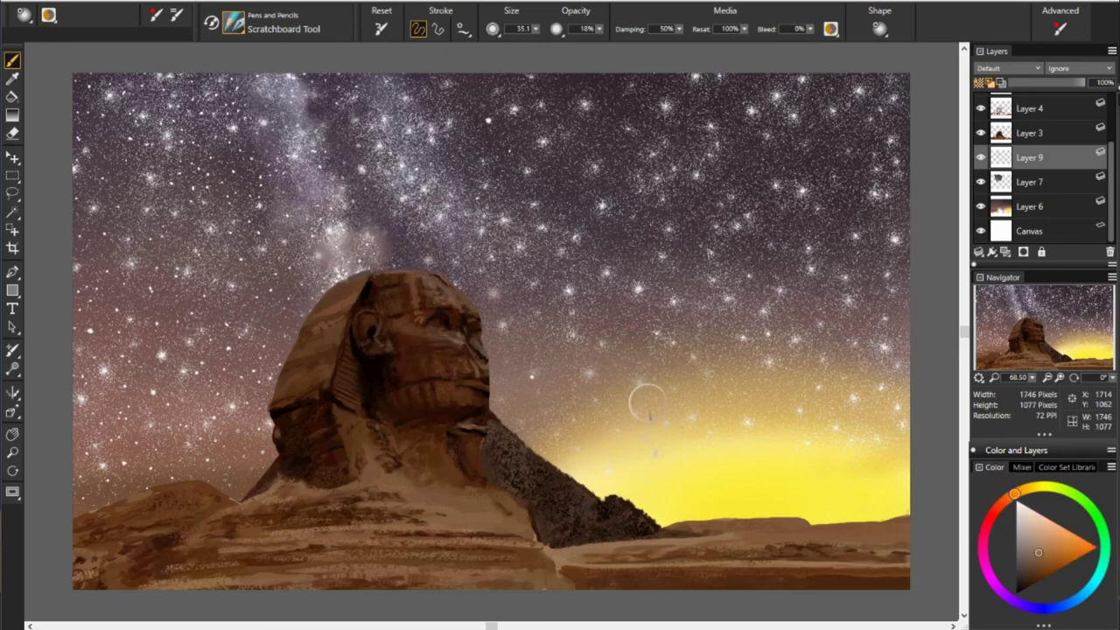
left_click(709, 377, "alt")
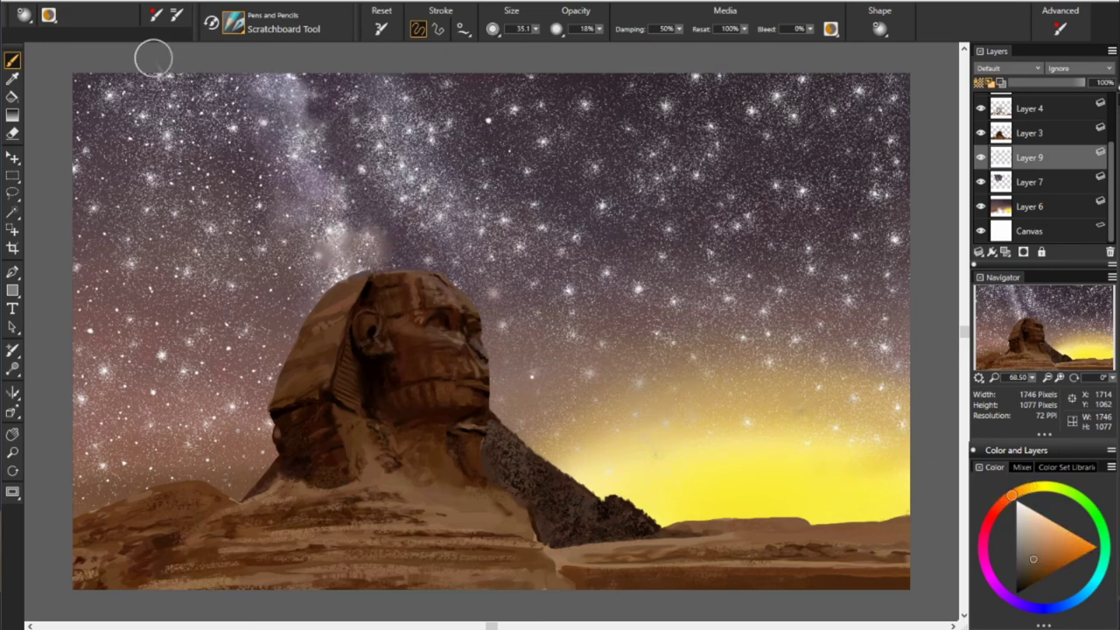
left_click(156, 14)
left_click(748, 423, "alt")
left_click(853, 442, "alt")
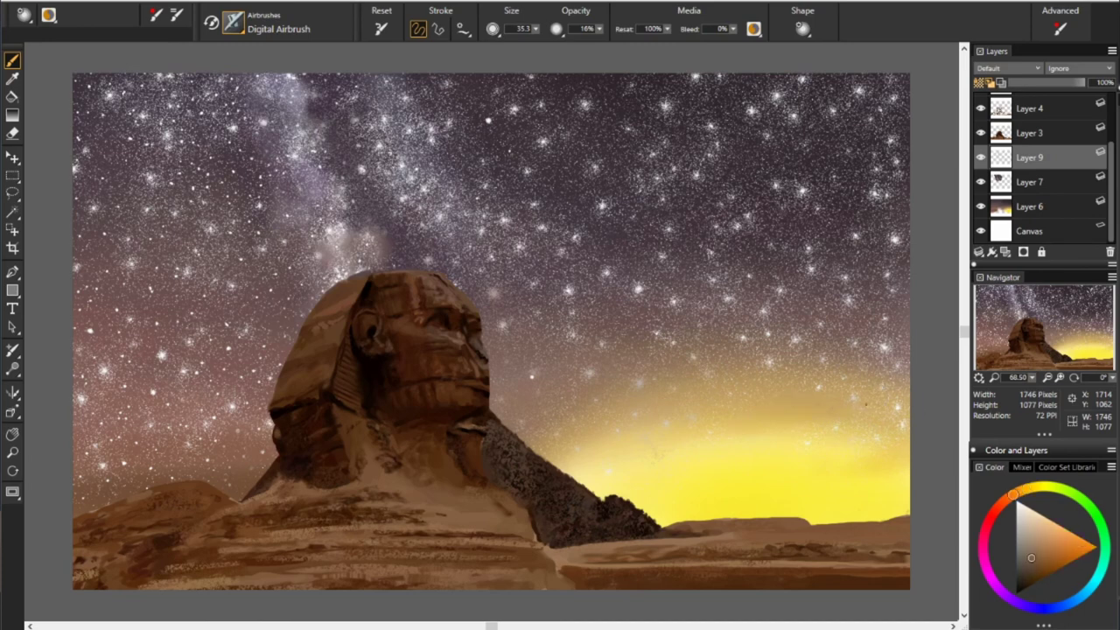
left_click(792, 271, "alt")
key("bracketright")
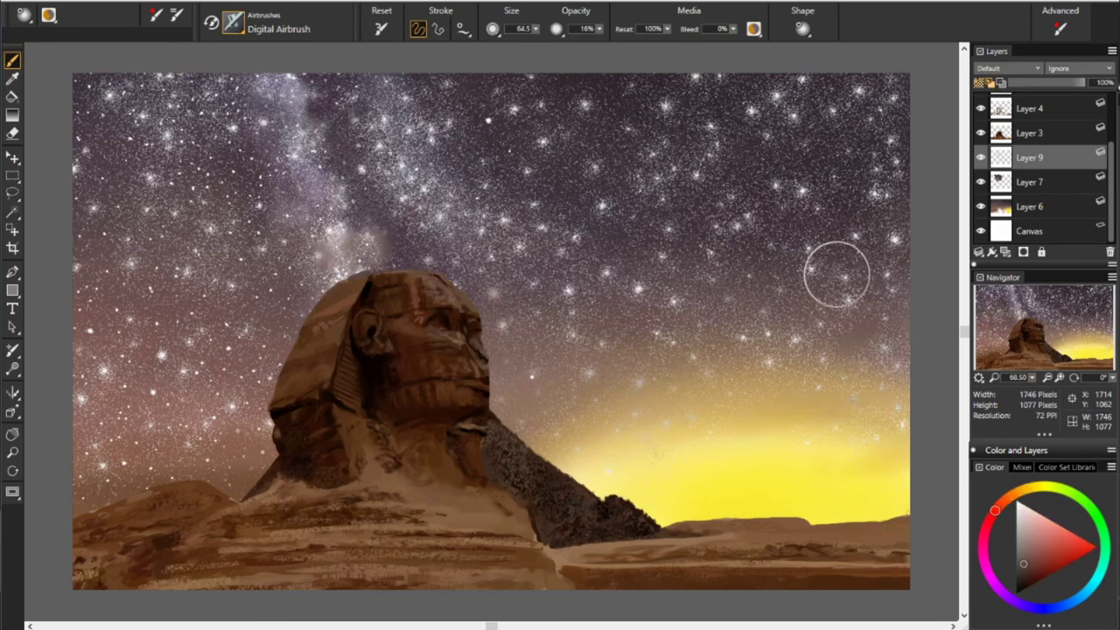
- Sample red and orange sky tones and shrink the brush to radius 18
left_click(893, 293, "alt")
left_click(672, 313, "alt")
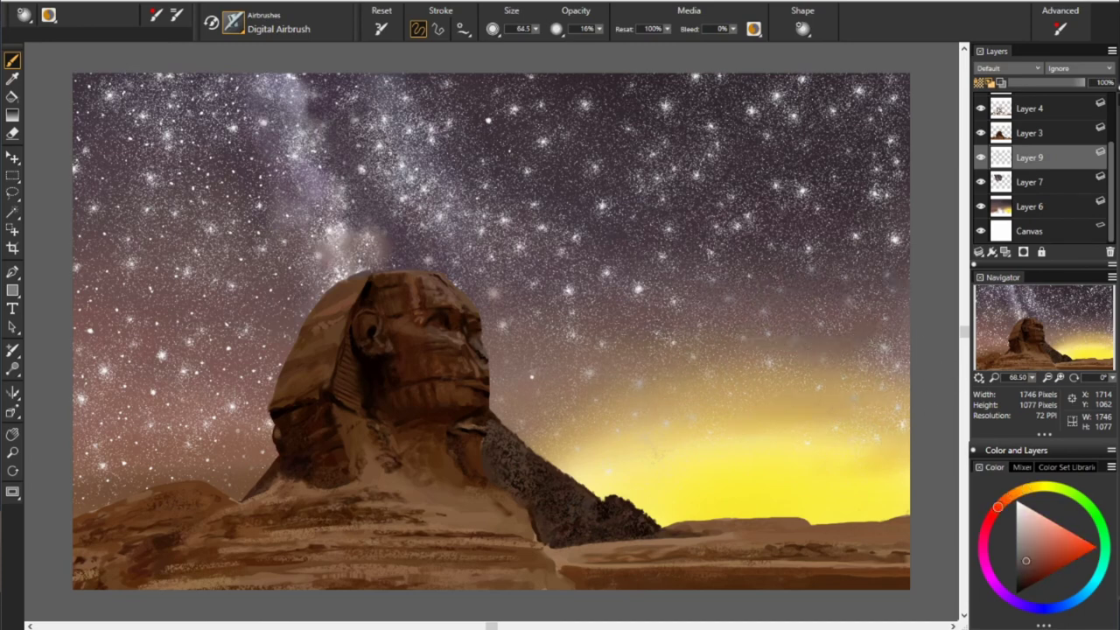
left_click(564, 294, "alt")
left_click(578, 334, "alt")
left_click(579, 271, "alt")
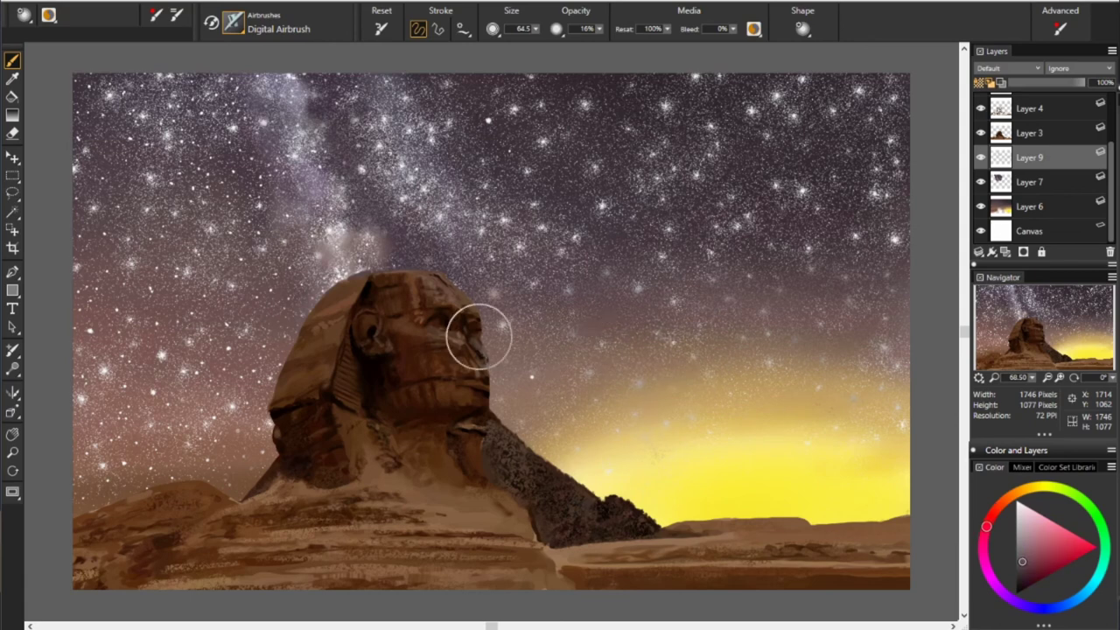
left_click(773, 380, "alt")
left_click(813, 254, "alt")
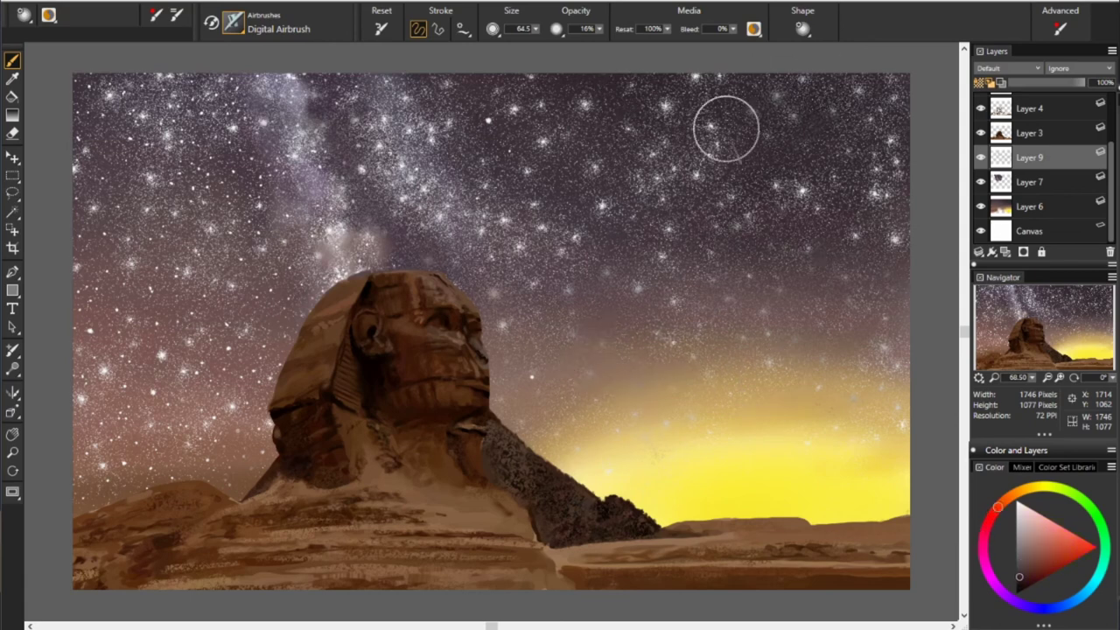
left_click(876, 134, "alt")
key("bracketleft")
key("bracketleft")
key("bracketleft")
left_click(849, 200, "alt")
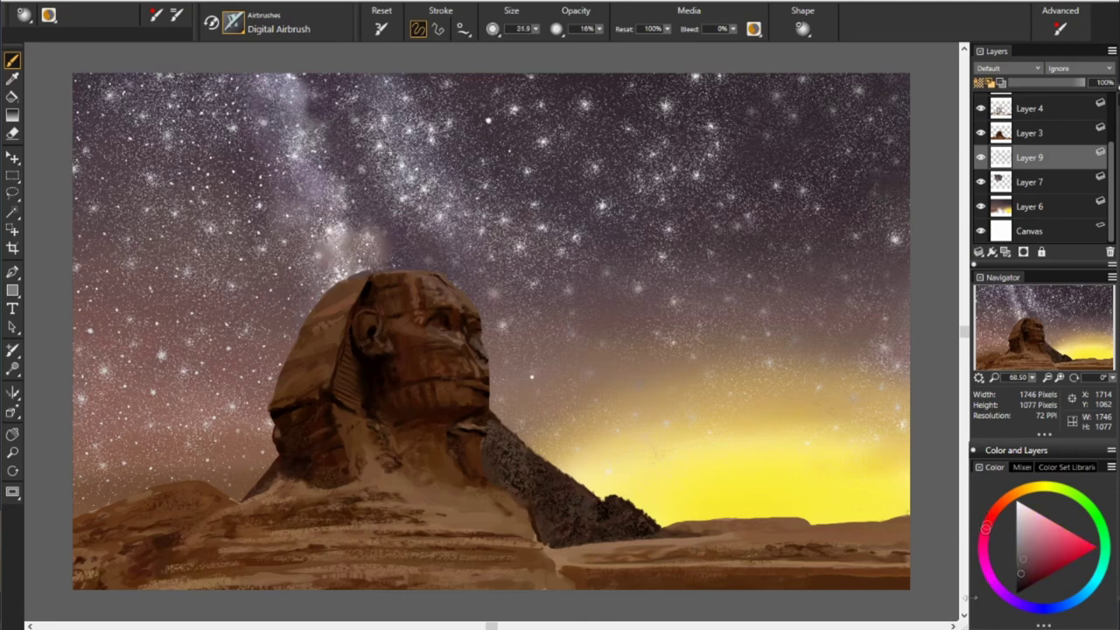
key("bracketleft")
- Sample purple and upper-sky colours and enlarge the airbrush to 138.4
left_click(388, 229, "alt")
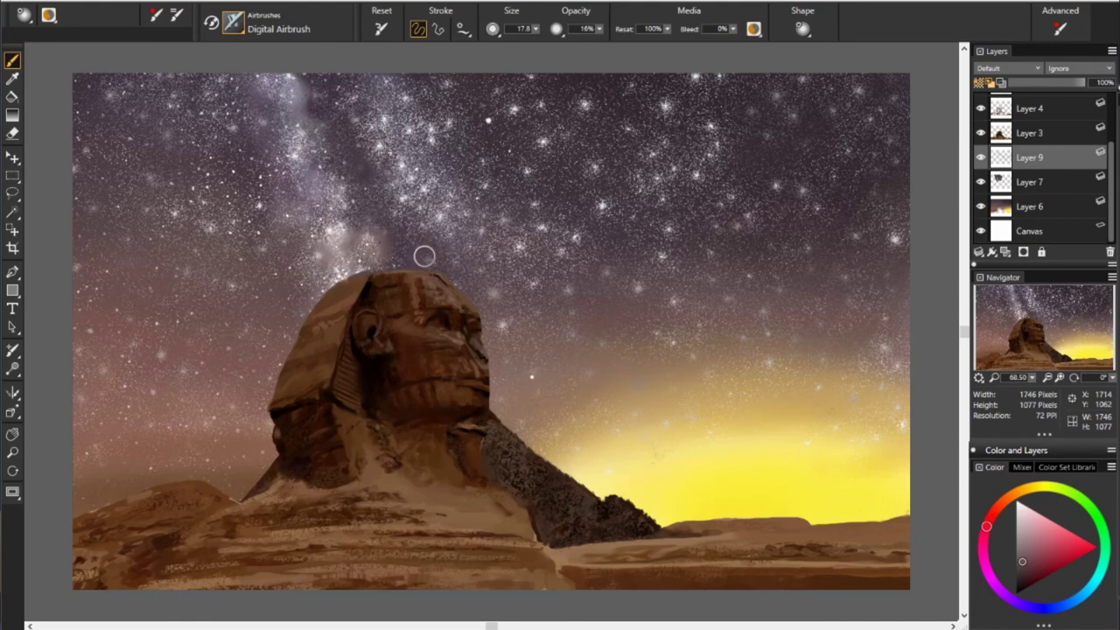
left_click(625, 360, "alt")
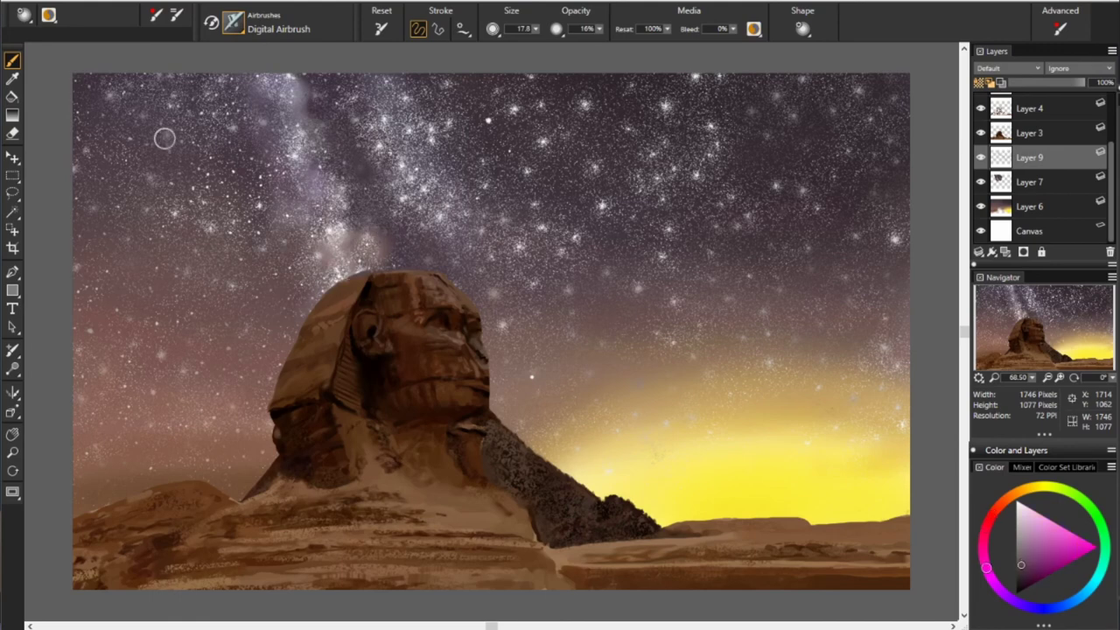
left_click(320, 108, "alt")
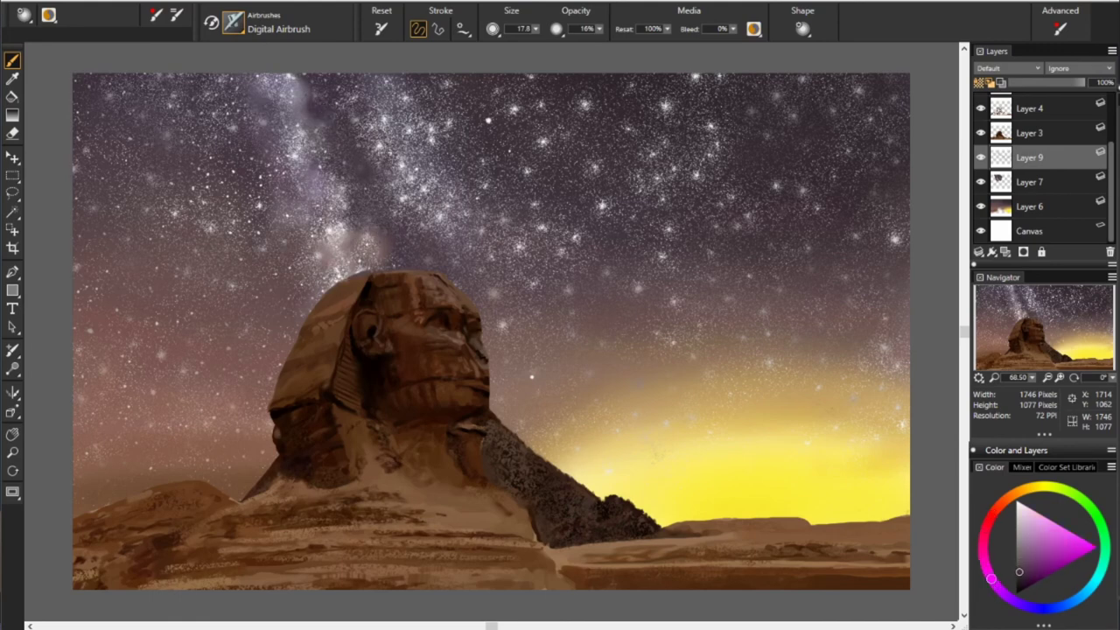
left_click(512, 349, "alt")
left_click(511, 314, "alt")
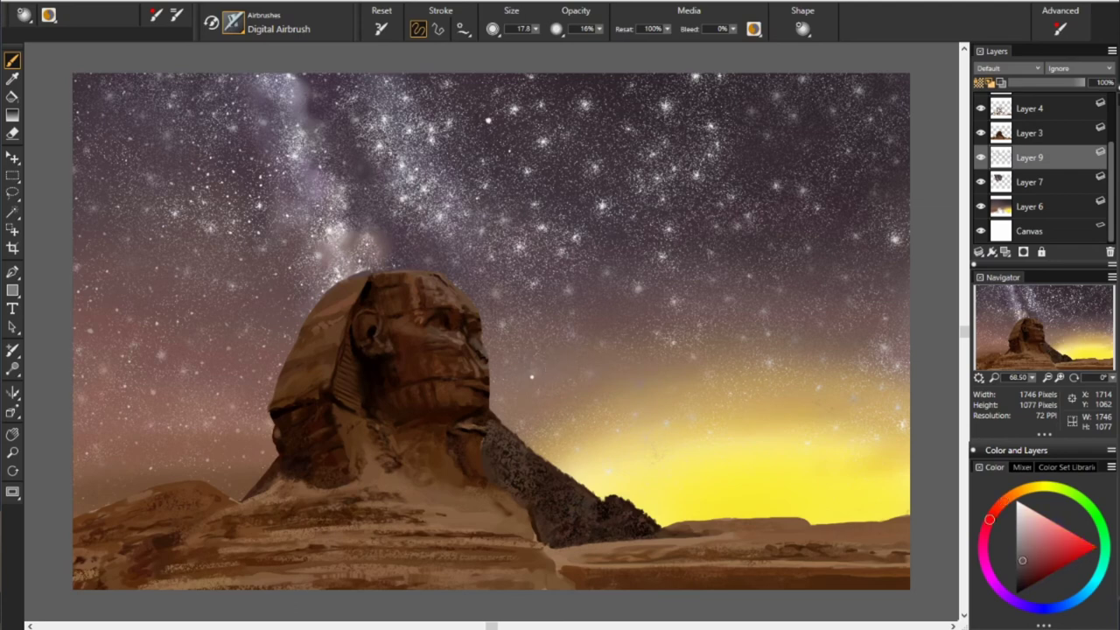
left_click(424, 175, "alt")
left_click(453, 217, "alt")
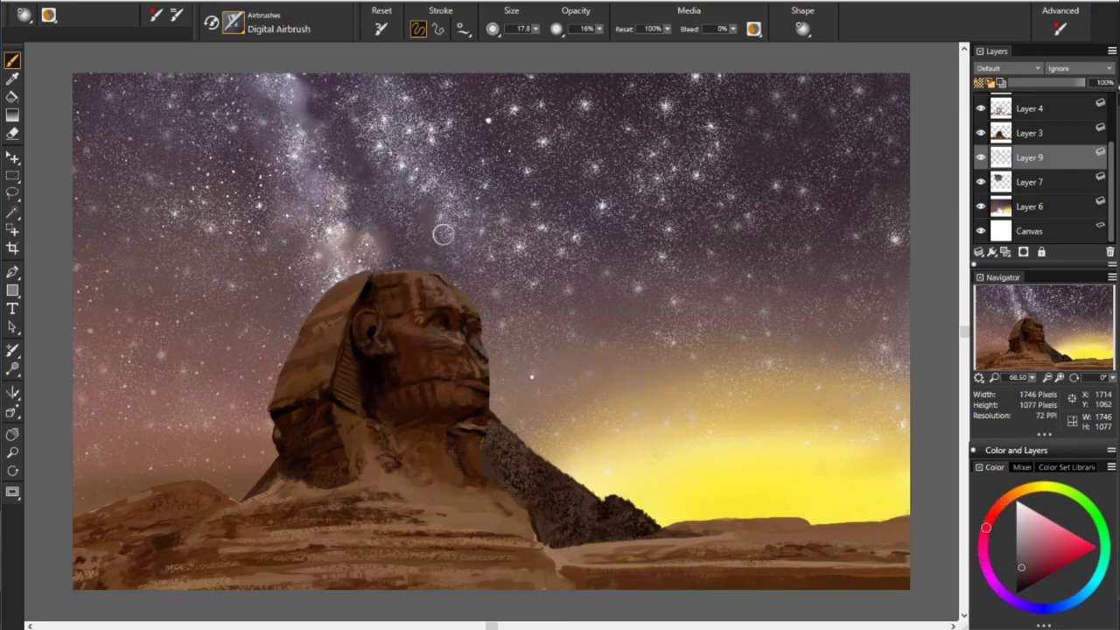
left_click(389, 88, "alt")
left_click(305, 80, "alt")
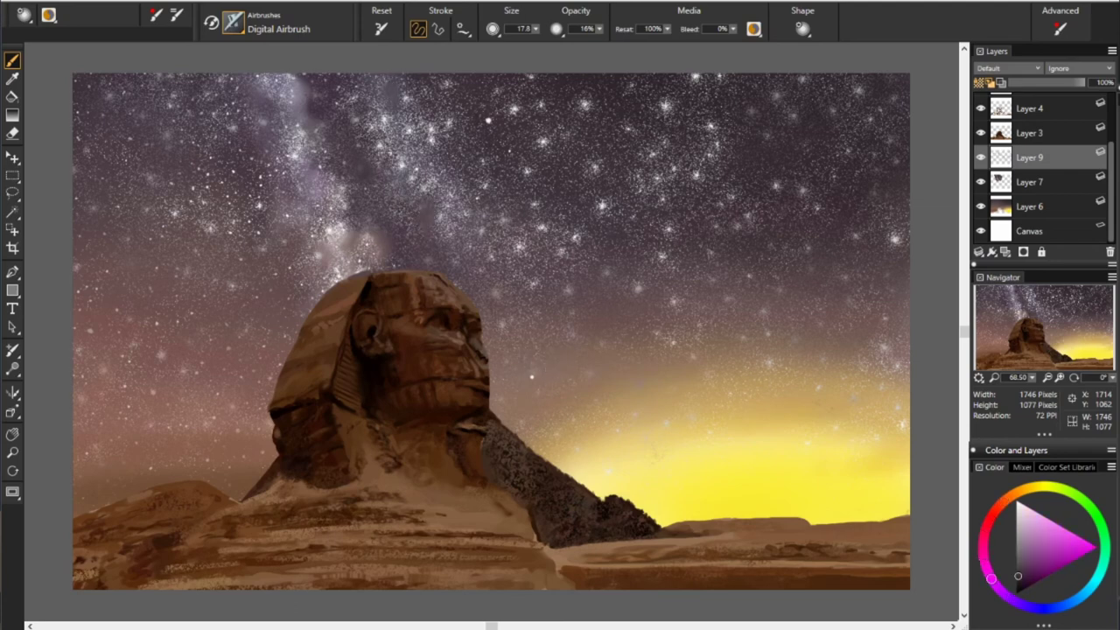
left_click(445, 91, "alt")
left_click(394, 142, "alt")
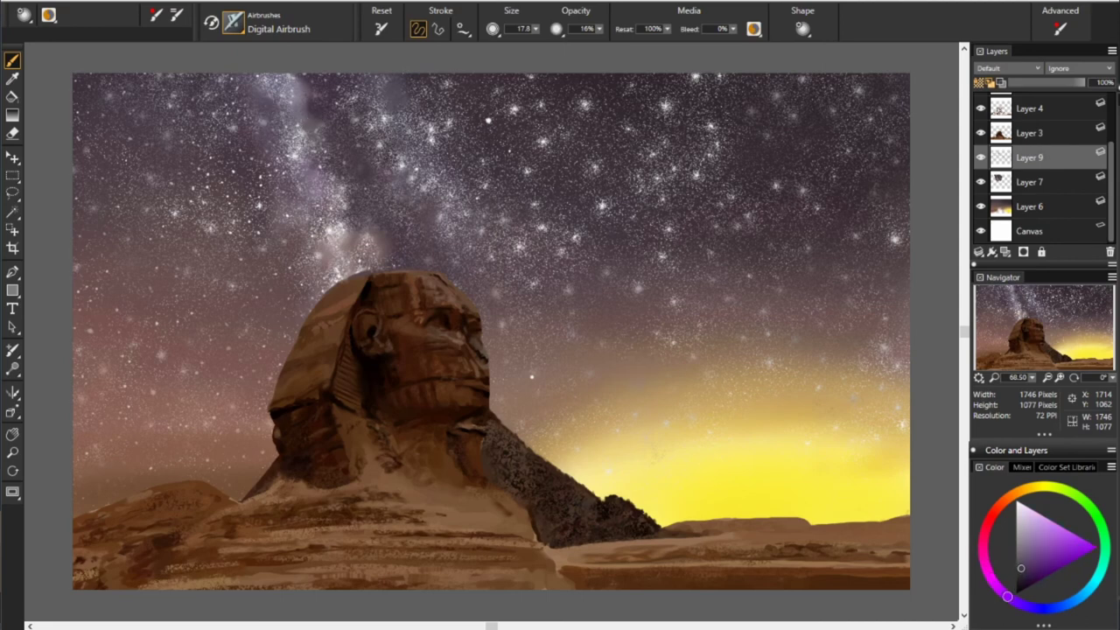
left_click(493, 74, "alt")
left_click_drag(493, 74, 524, 75)
- Pick a dark sky colour and airbrush the upper sky left of centre
left_click(282, 272, "alt")
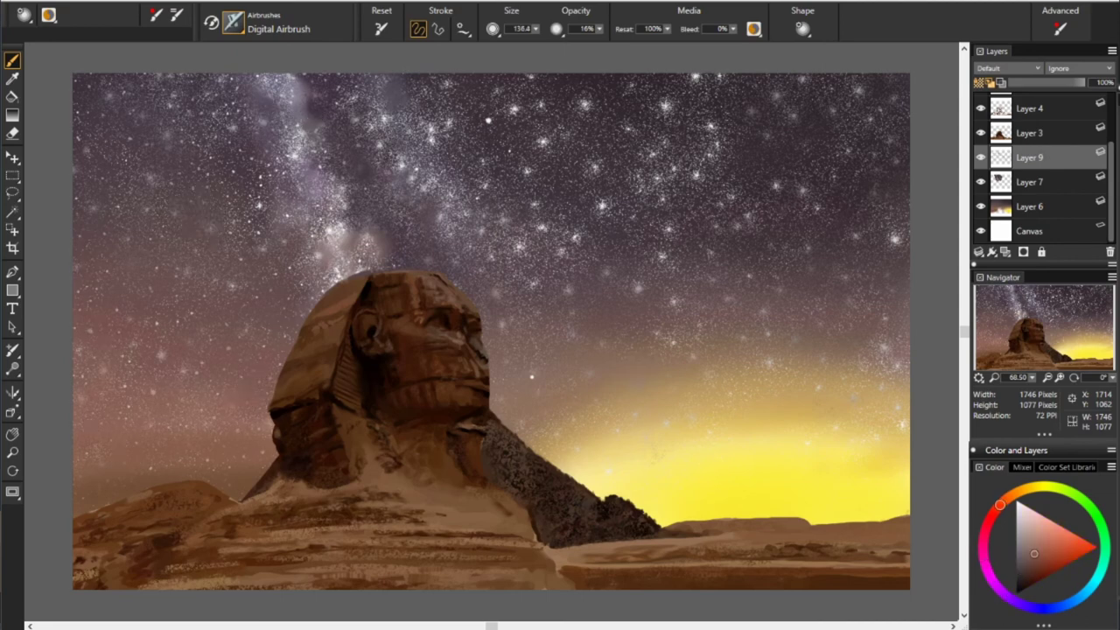
left_click(530, 289, "alt")
left_click(866, 372, "alt")
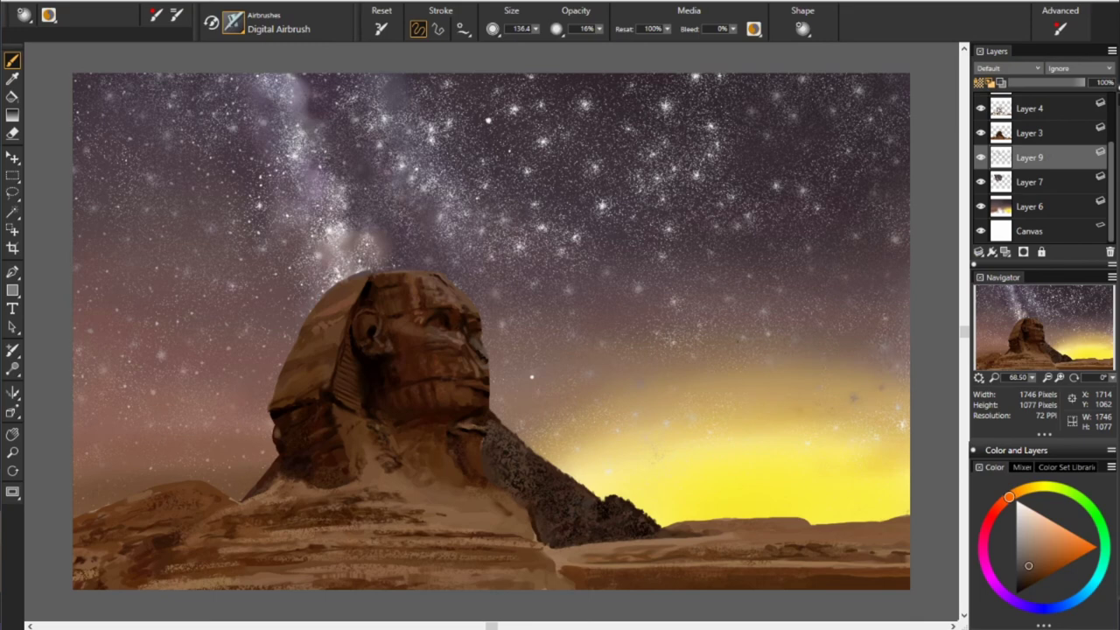
left_click(526, 197, "alt")
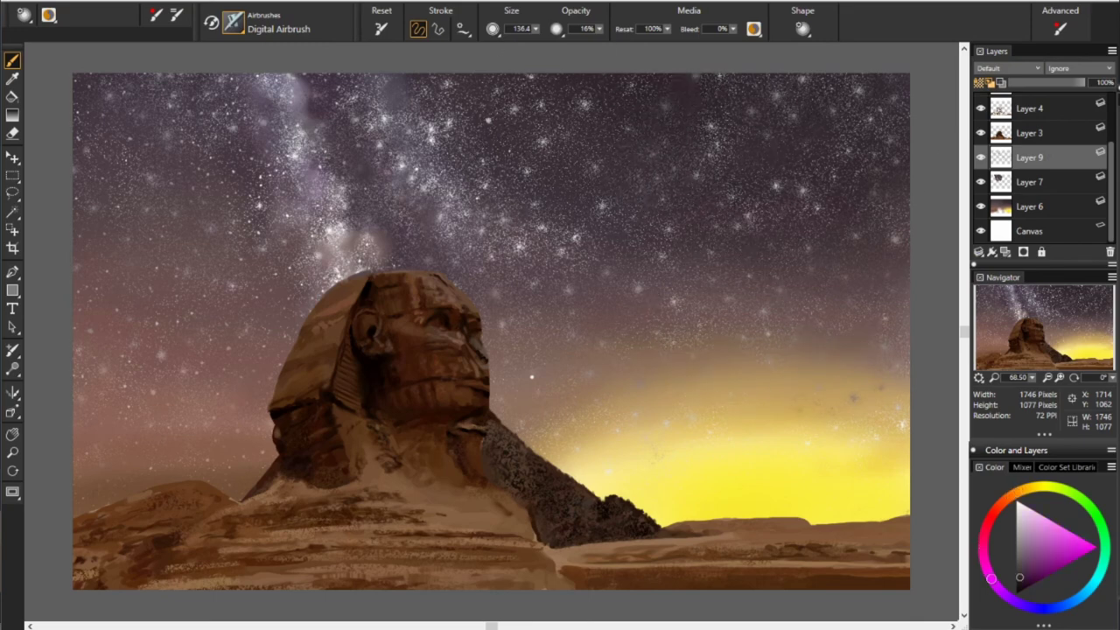
left_click(522, 235, "alt")
mouse_move(575, 248)
left_mouse_down()
mouse_move(445, 168)
mouse_move(399, 198)
left_mouse_up()
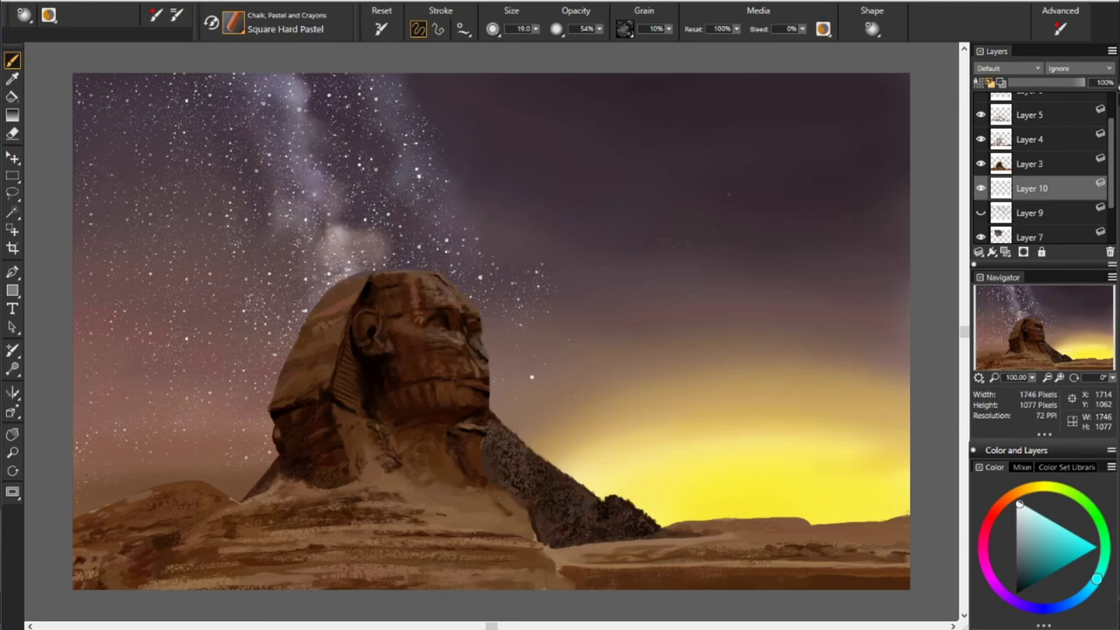
- Show Layer 9's stars again, choose magenta, and add Layer 11 above Layer 9
left_click(981, 212)
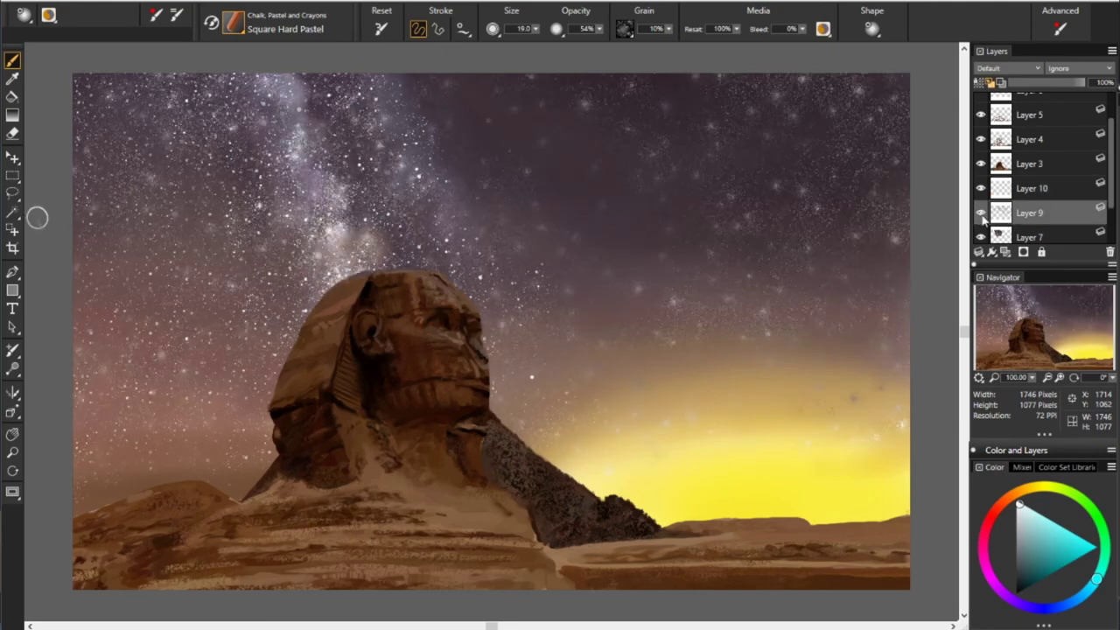
left_click(980, 213)
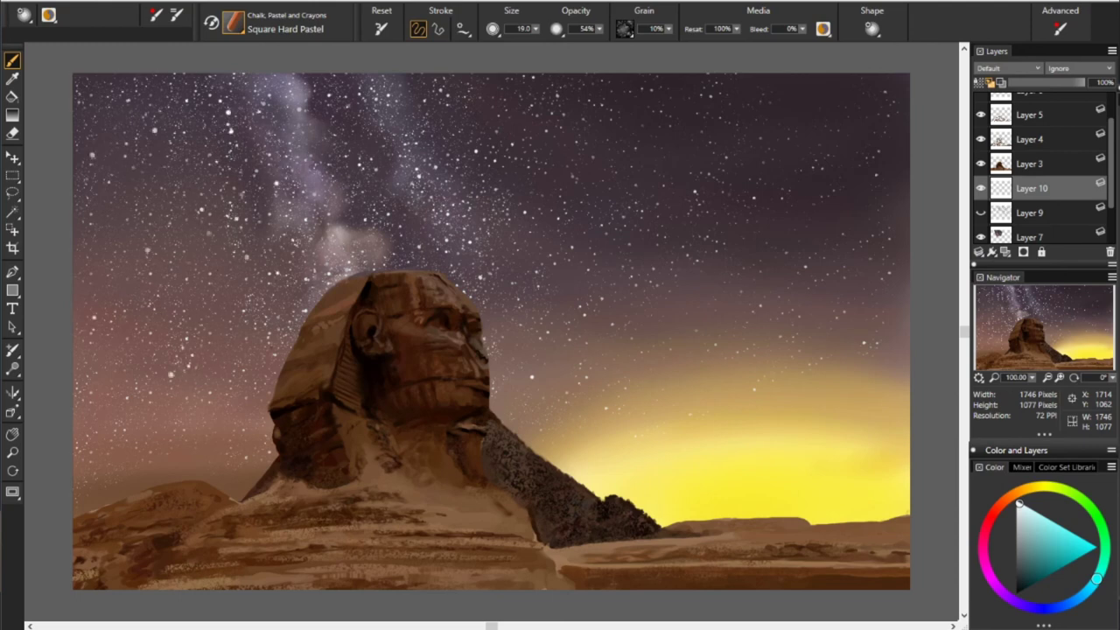
left_click(980, 213)
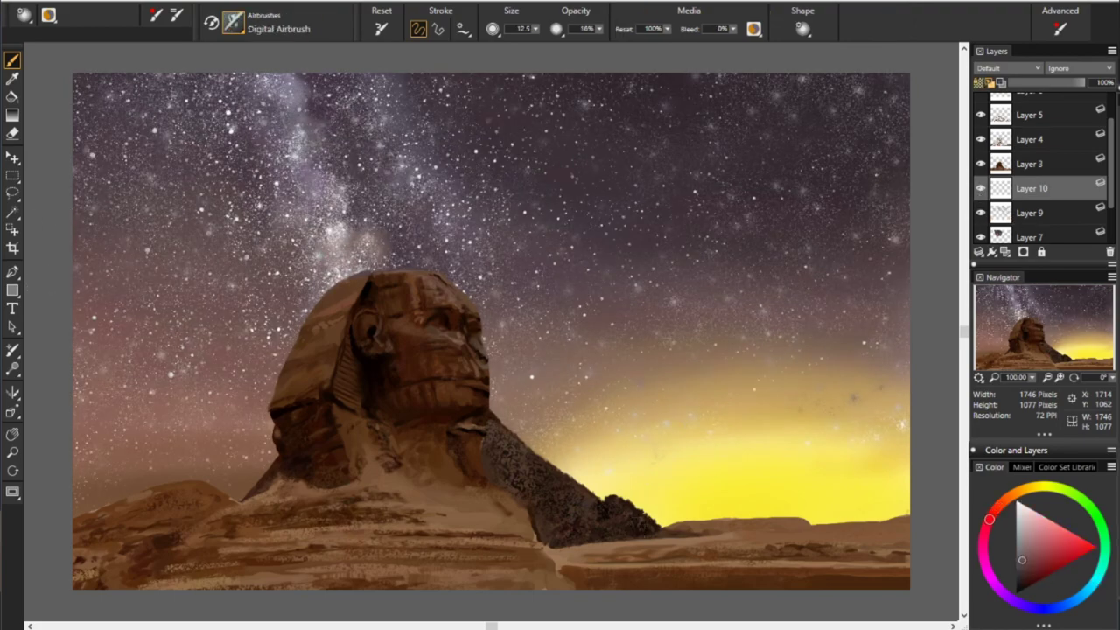
left_click_drag(989, 519, 985, 567)
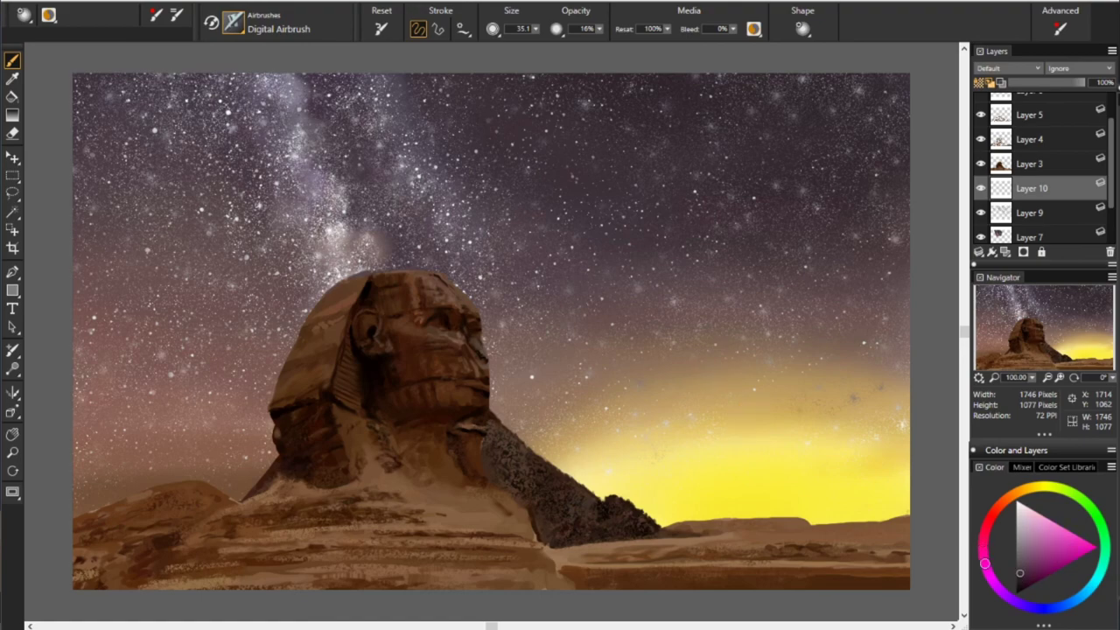
left_click(1015, 217)
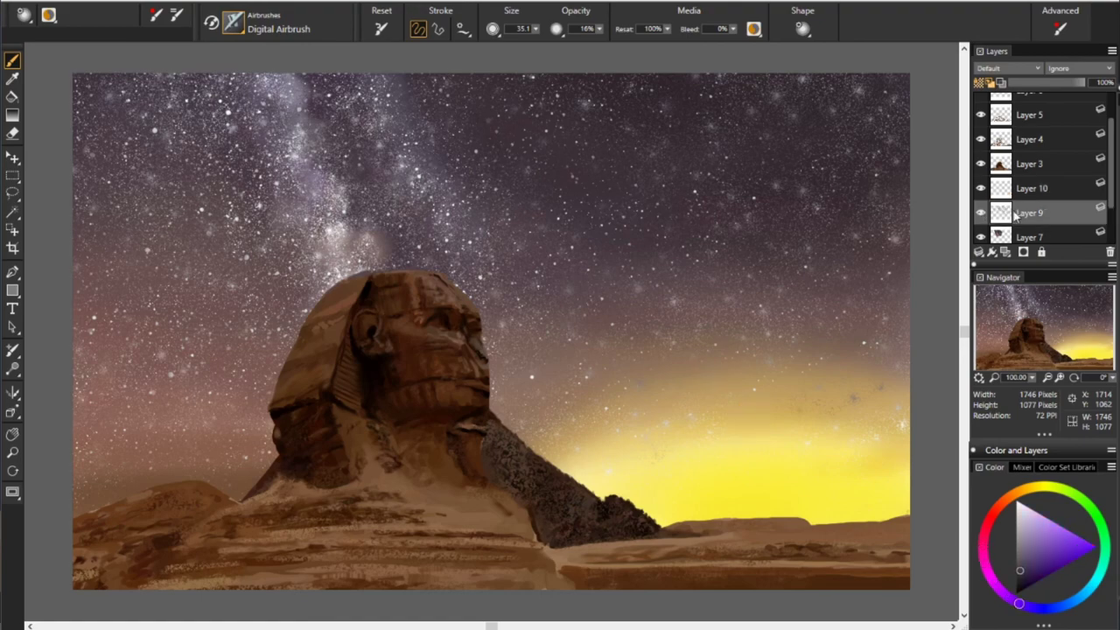
left_click(1006, 252)
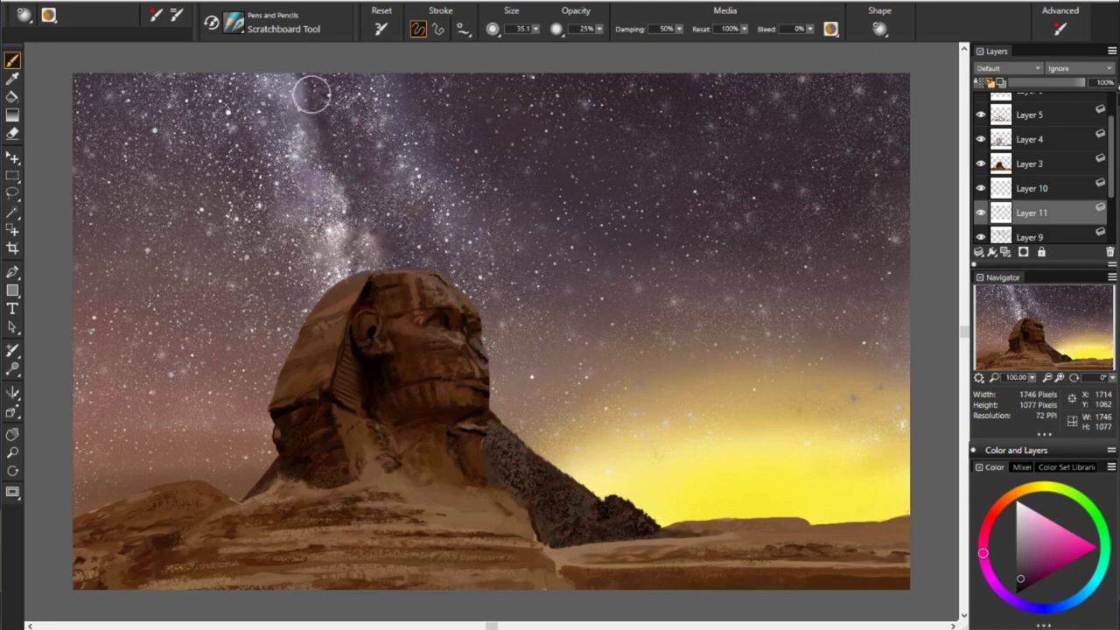
- Streak dark scratchboard lines across the Milky Way at 25%, then 11% opacity
mouse_move(312, 93)
left_mouse_down()
mouse_move(386, 178)
mouse_move(311, 158)
left_mouse_up()
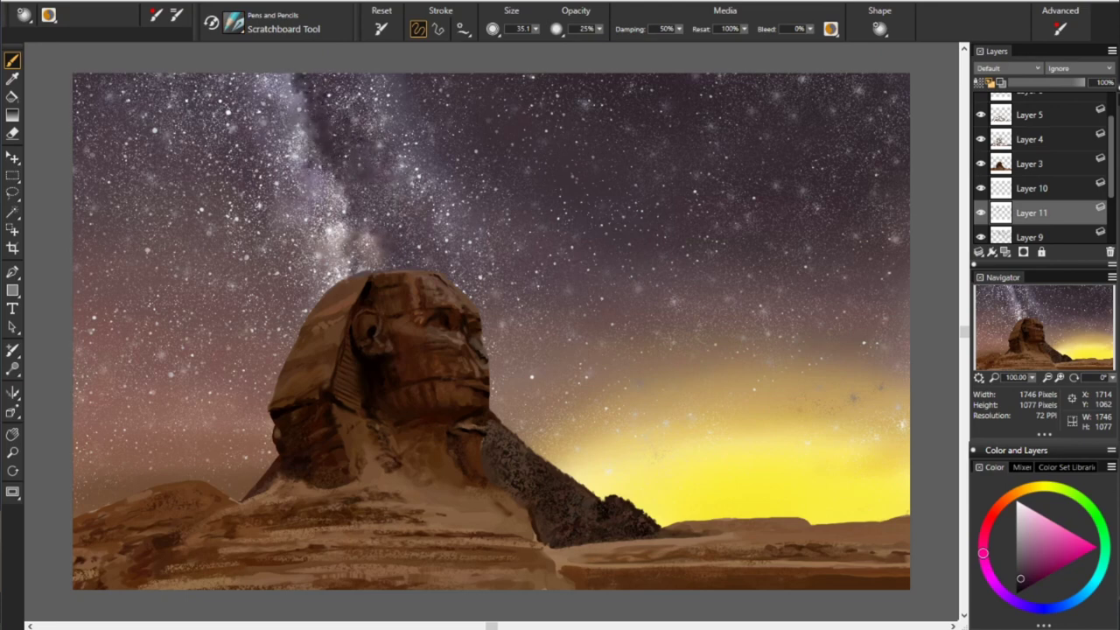
mouse_move(356, 126)
left_mouse_down()
mouse_move(311, 191)
mouse_move(357, 167)
mouse_move(350, 205)
left_mouse_up()
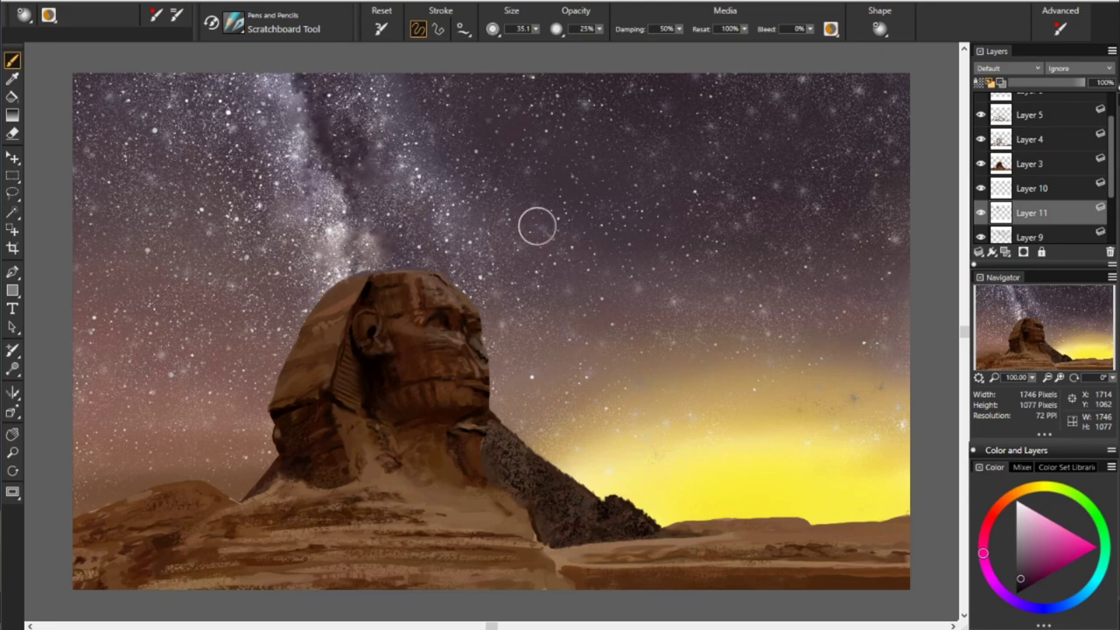
mouse_move(238, 117)
left_mouse_down()
mouse_move(226, 145)
mouse_move(170, 144)
left_mouse_up()
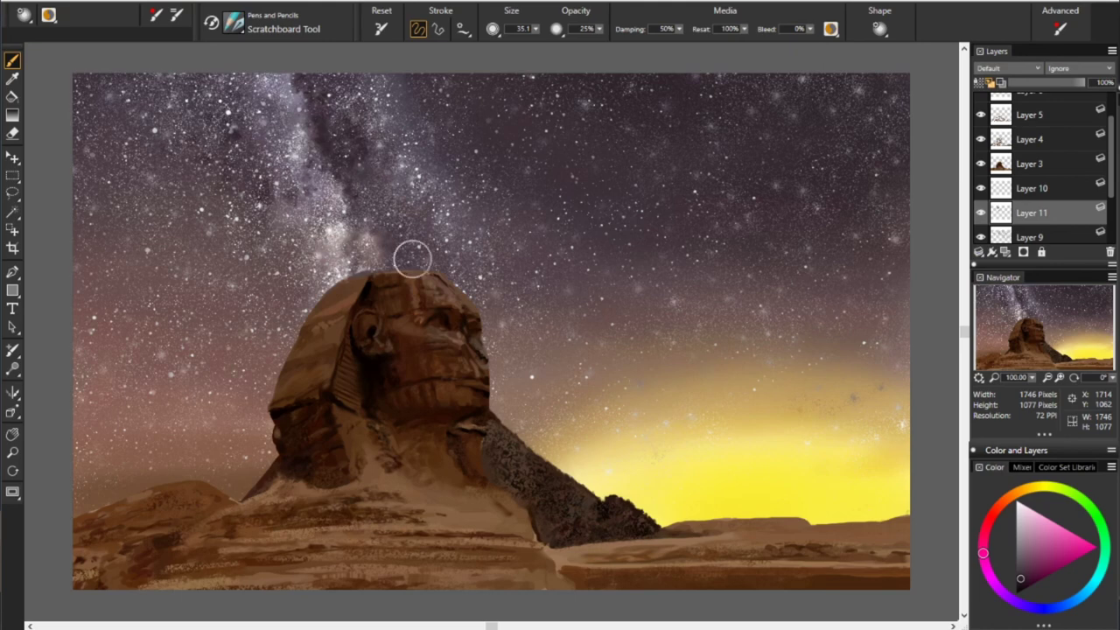
left_click_drag(599, 29, 622, 50)
mouse_move(399, 75)
left_mouse_down()
mouse_move(370, 102)
mouse_move(393, 137)
mouse_move(378, 211)
mouse_move(408, 201)
mouse_move(429, 267)
left_mouse_up()
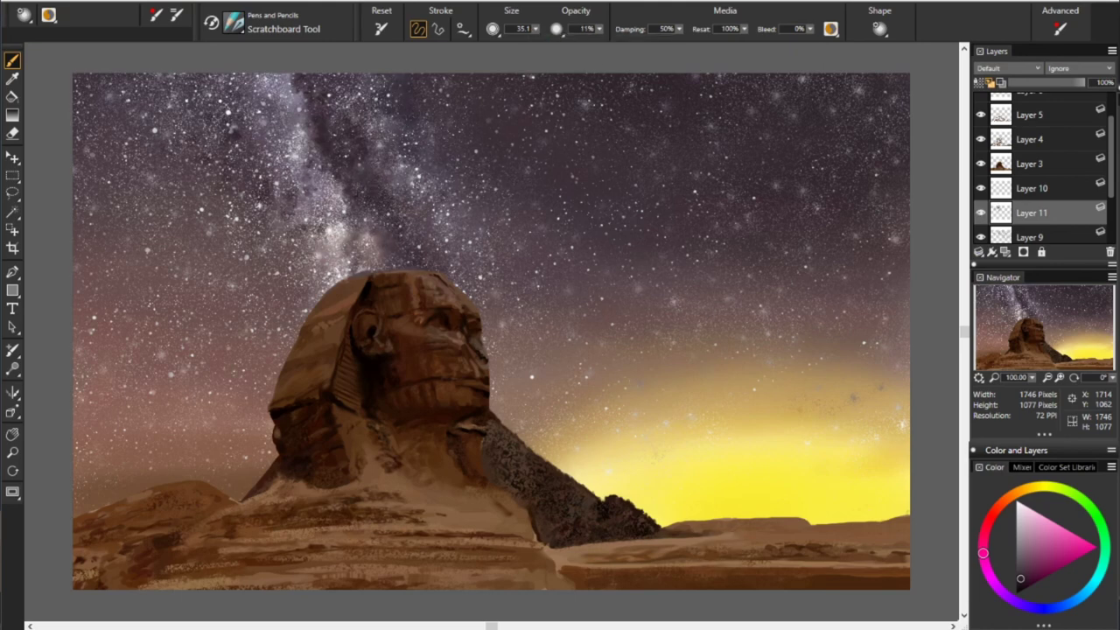
left_click_drag(317, 236, 334, 263)
- Sample dark purple from the sky and hide Layer 9's stars
left_click(358, 111, "alt")
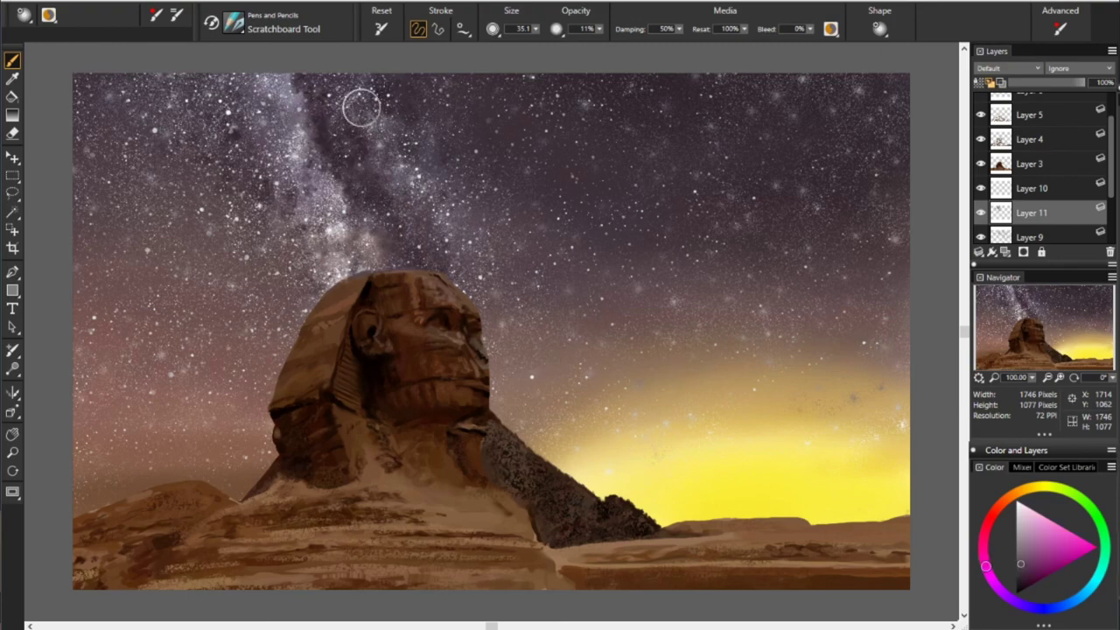
left_click(436, 85, "alt")
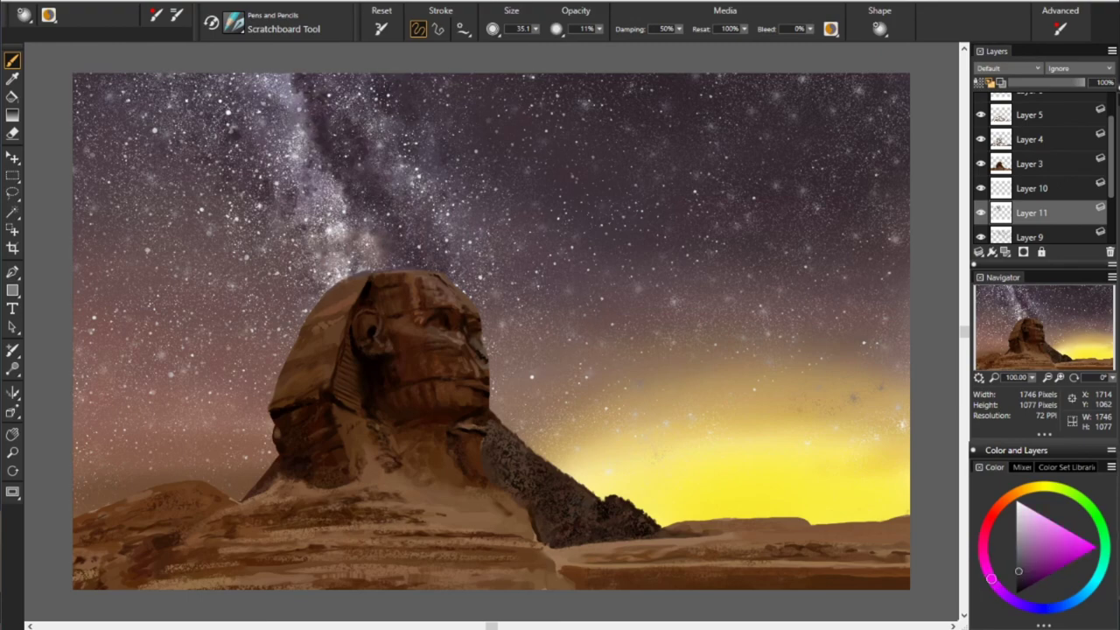
scroll(1032, 175, "down", 1)
left_click(982, 212)
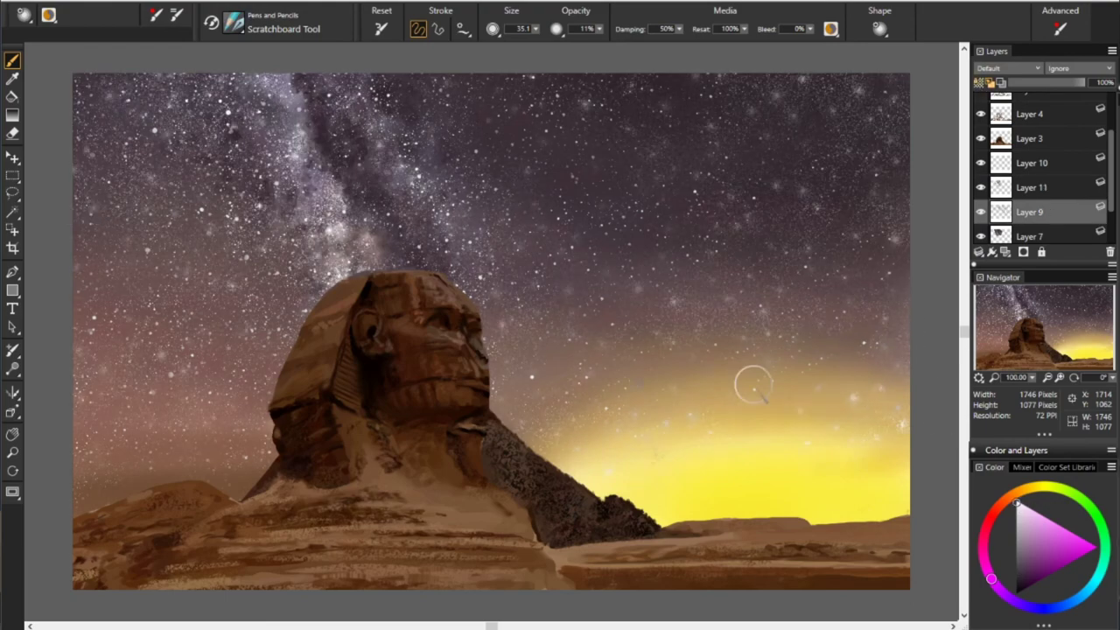
- Switch to a soft airbrush sized 4.4, then 12, for bright mid-sky stars
key("[")
key("[")
key("[")
key("/")
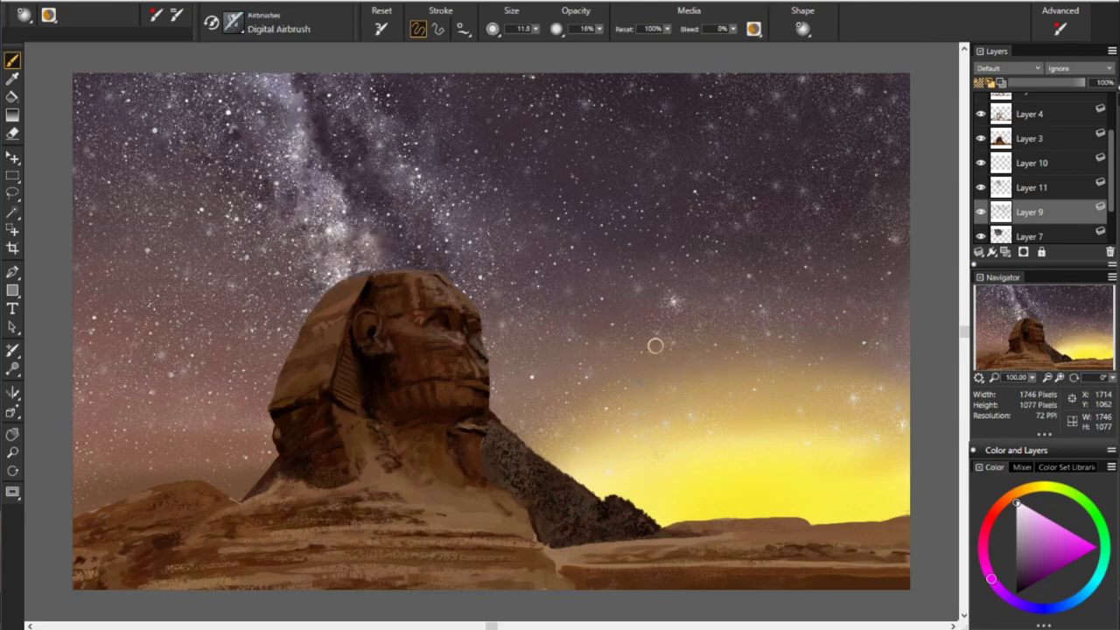
key("[")
key("[")
key("[")
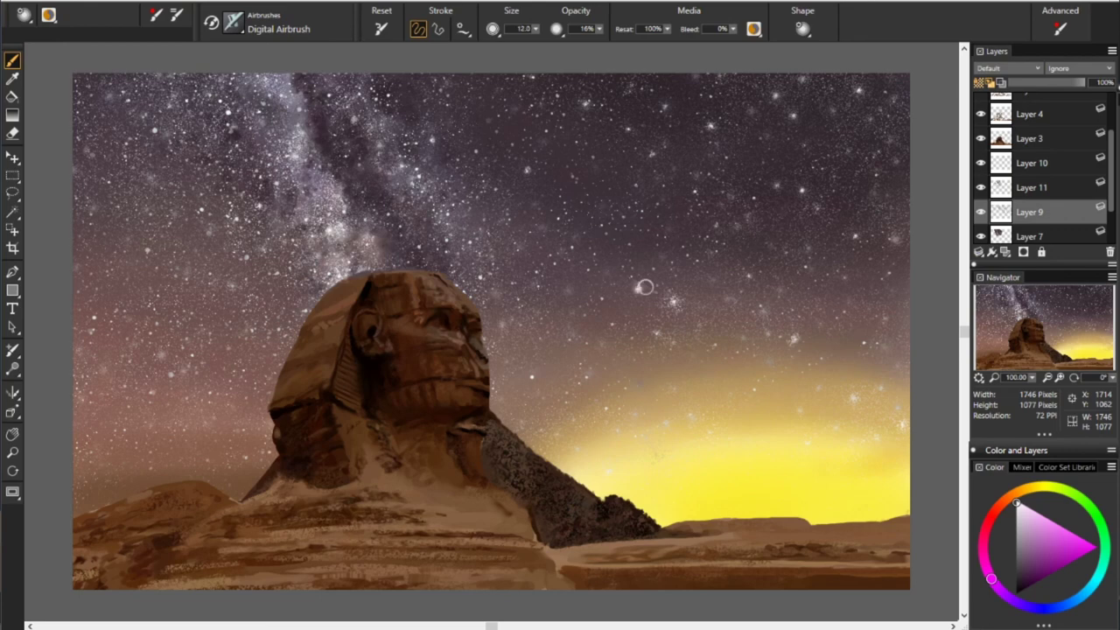
key("bracketright")
key("bracketright")
key("bracketright")
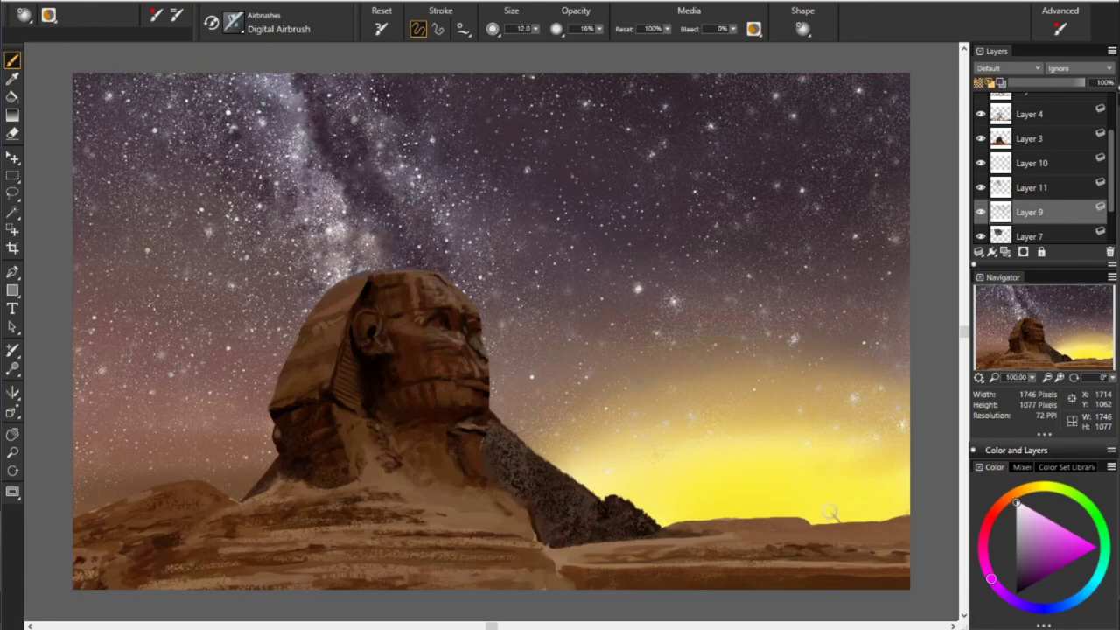
scroll(1115, 154, "up", 2)
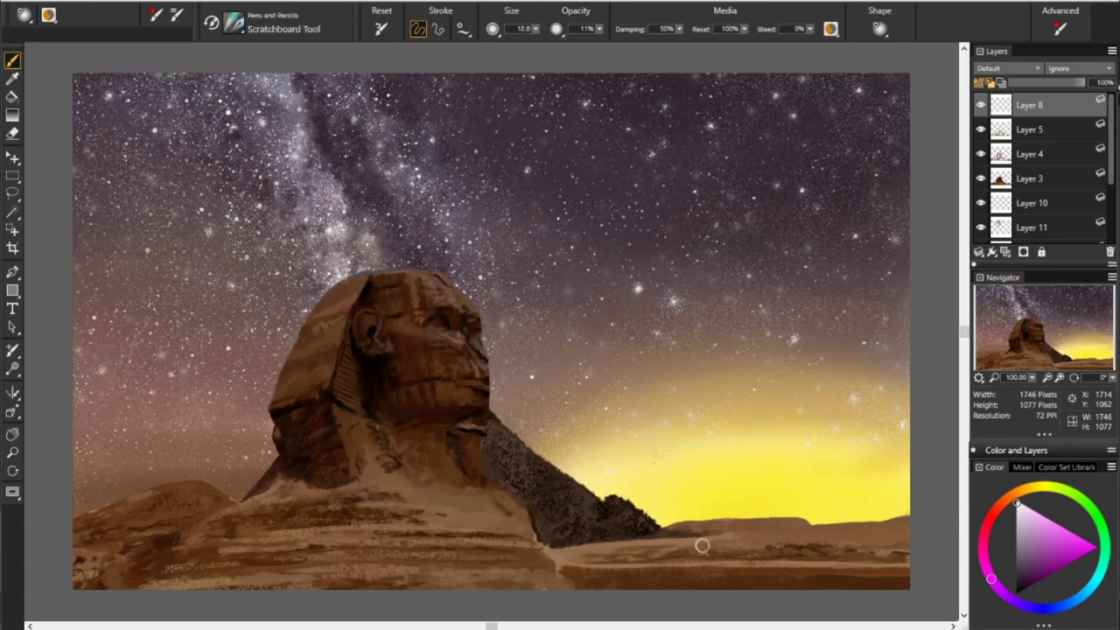
- Write a bright yellow signature at lower left with the Scratchboard Tool at 100% opacity
left_click_drag(599, 31, 735, 49)
left_click(449, 411, "alt")
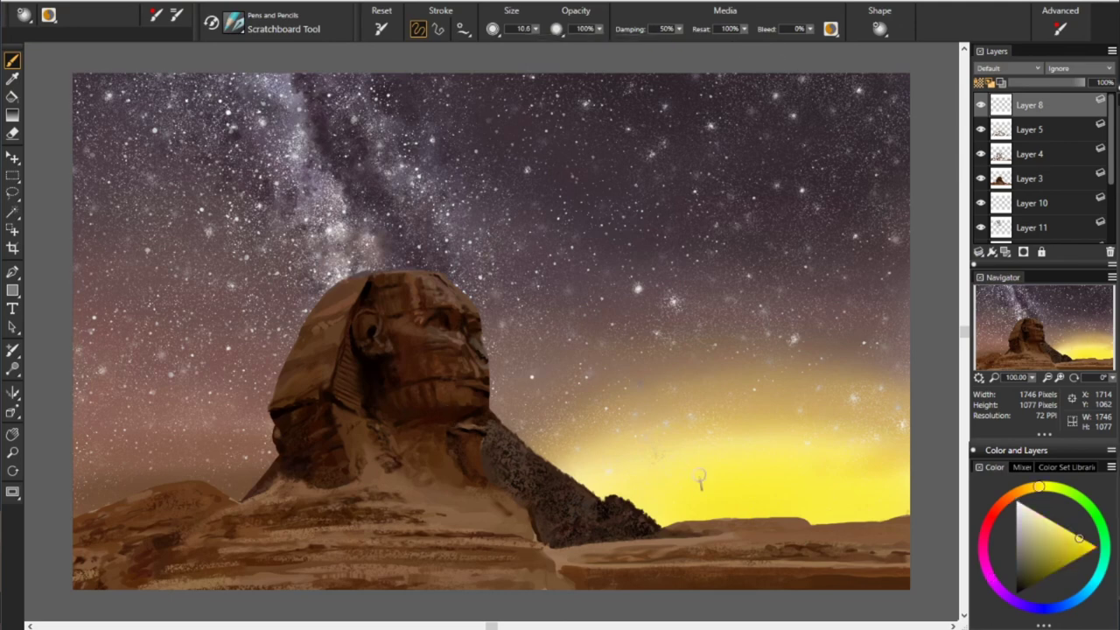
left_click(1097, 546)
mouse_move(111, 542)
left_mouse_down()
mouse_move(132, 555)
mouse_move(200, 517)
left_mouse_up()
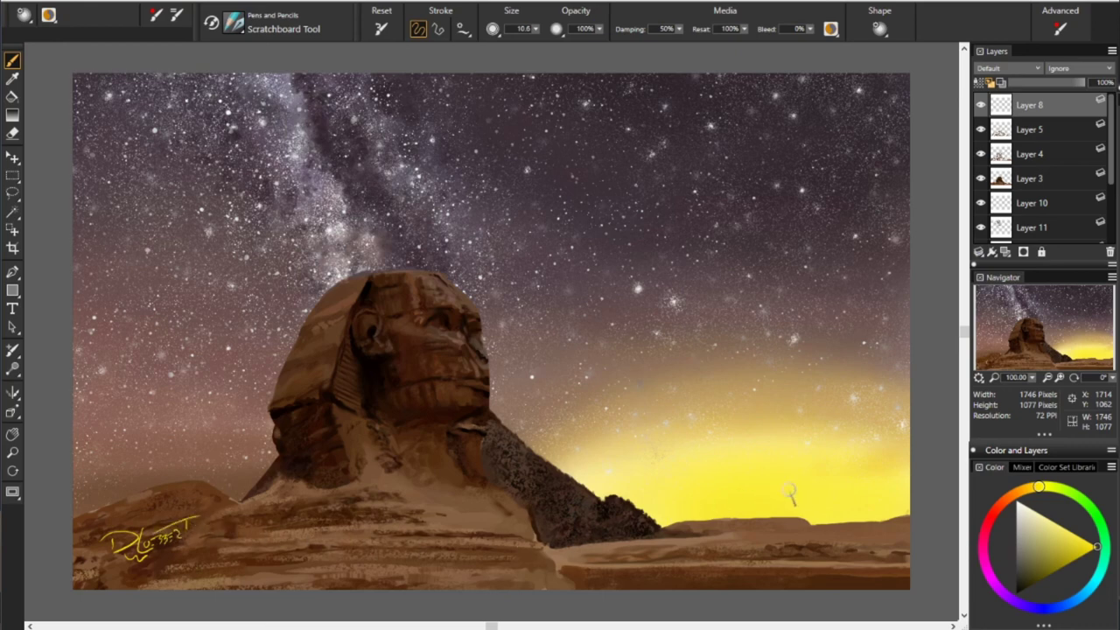